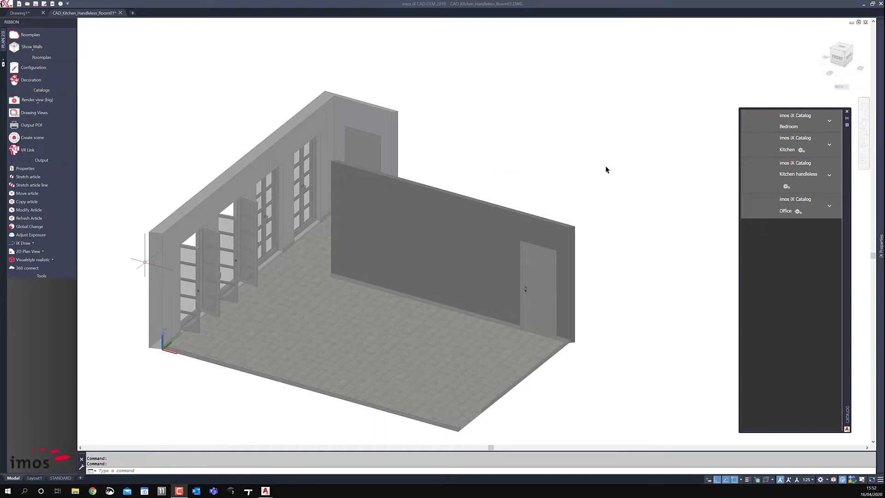
Search the Kitchen handleless catalog for "panel" and place a Vertical panel for Tall cabinets (2015mm) near the window-side end of the long wall
click(786, 174)
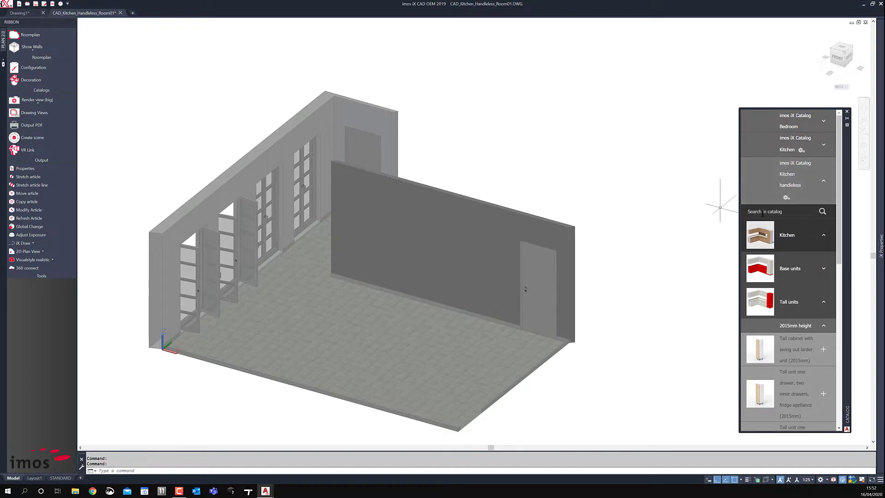
text(pan)
key(Return)
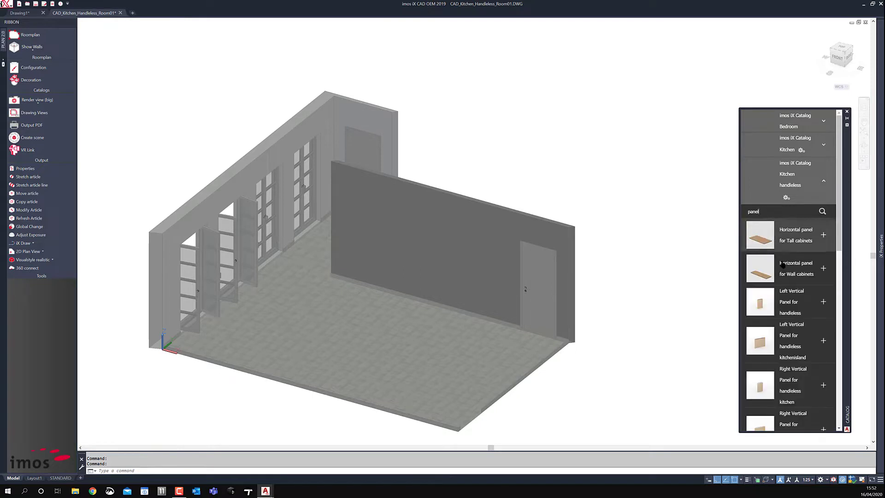
scroll(782, 268, down, 5)
scroll(782, 268, down, 4)
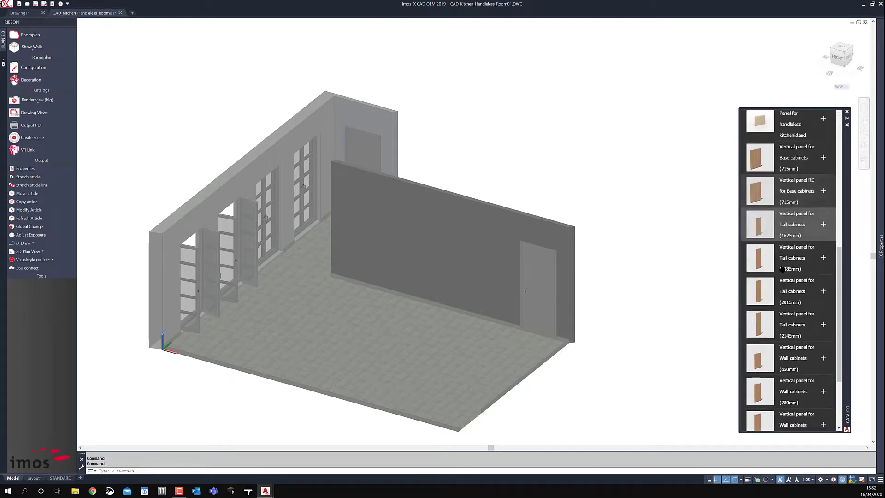
click(823, 291)
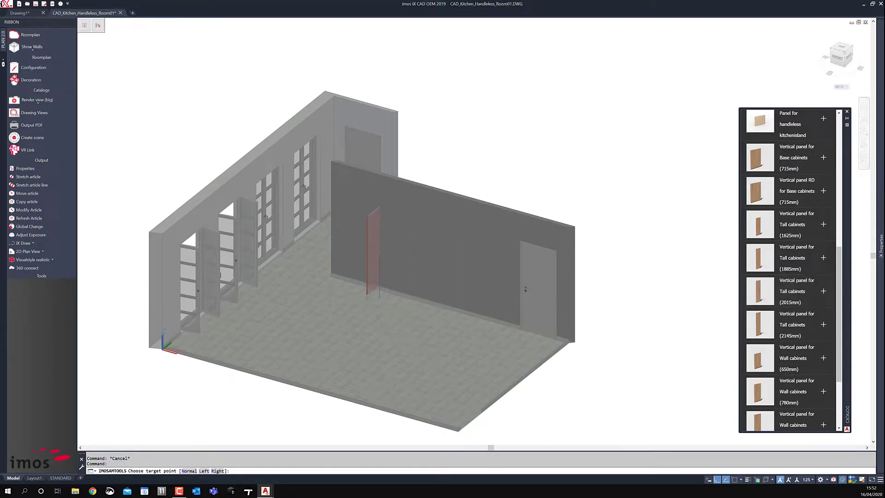
scroll(354, 279, up, 3)
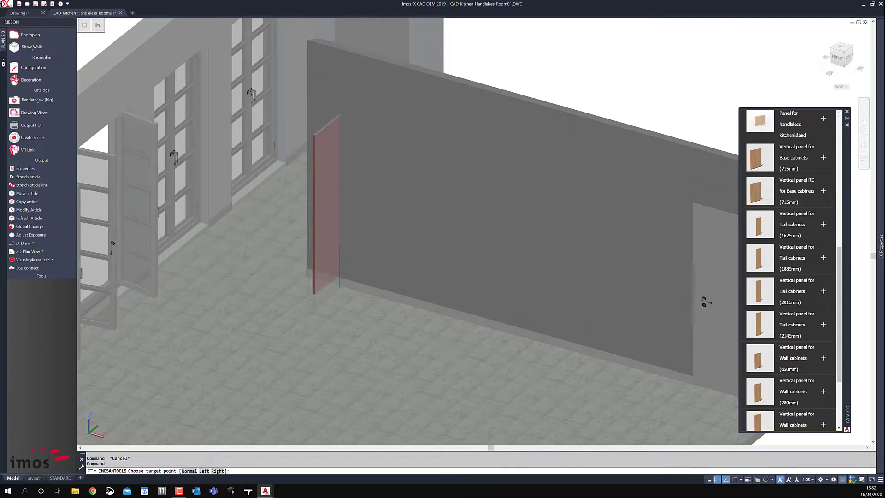
click(316, 304)
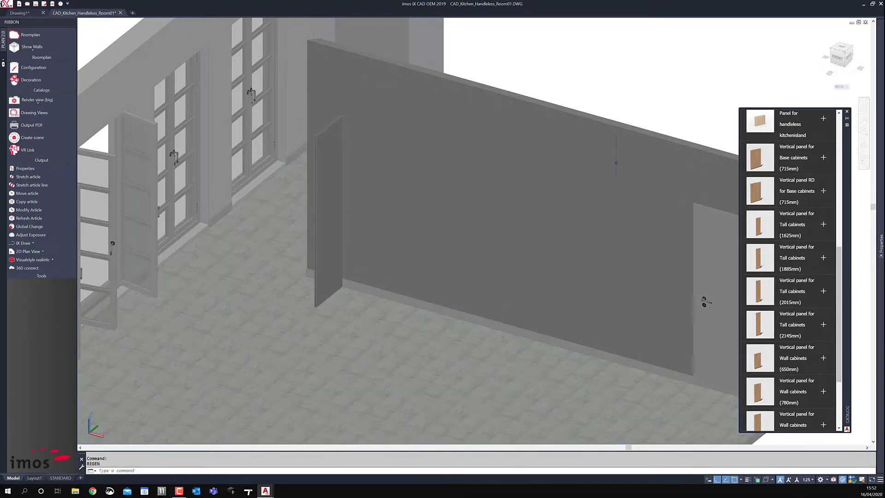
Search the catalog for "grip" and attach the Tall vertical Grip Profiles, Left (2015mm) to the vertical panel
scroll(795, 191, up, 3)
scroll(795, 192, up, 4)
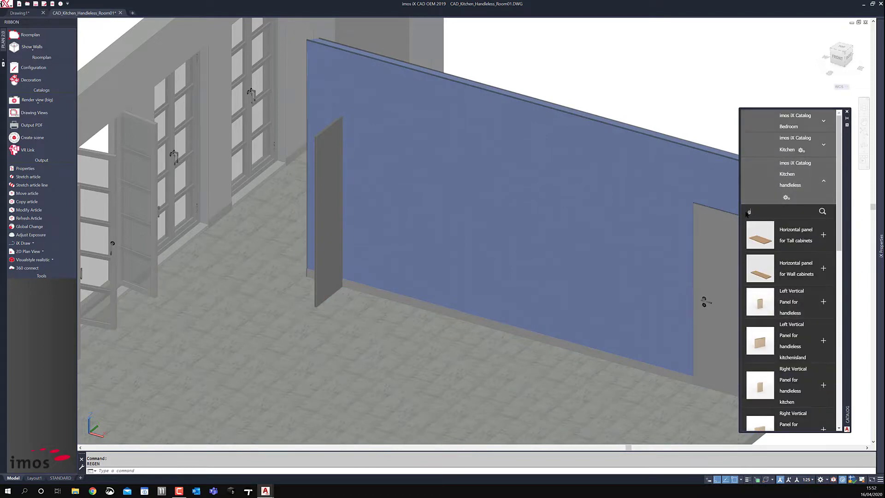
key(Return)
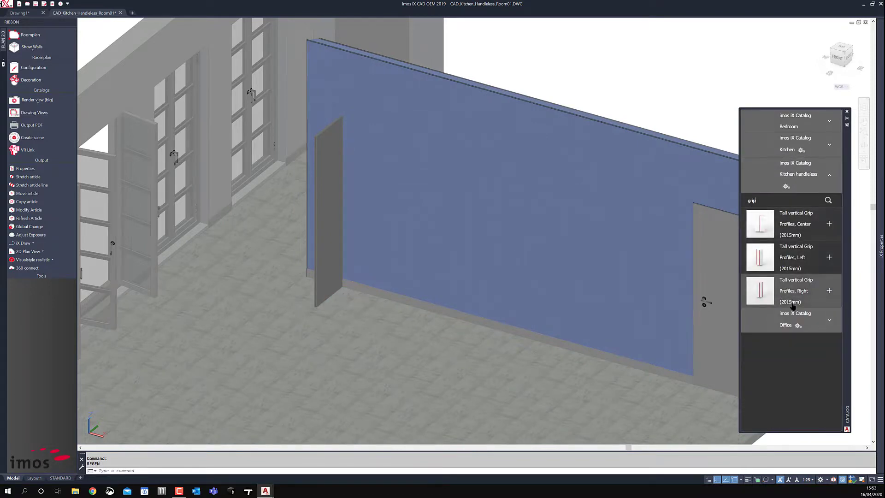
click(828, 257)
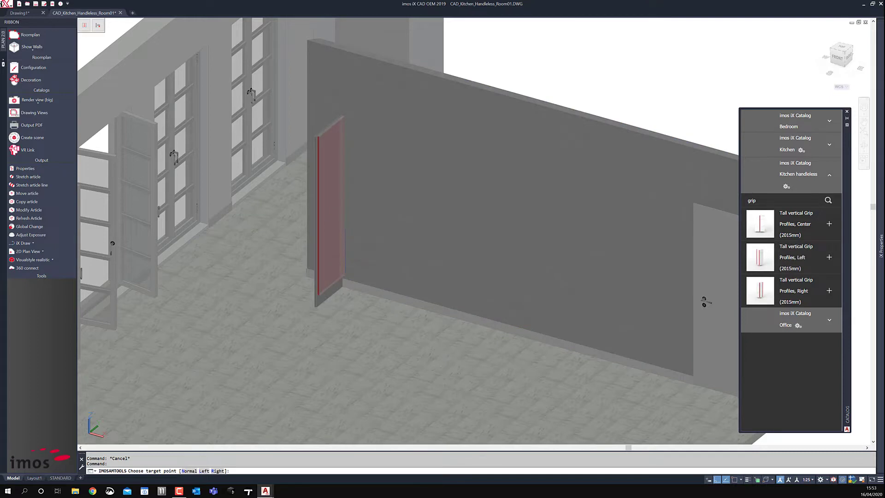
click(328, 208)
Search the catalog for "frid" and open the configuration of the tall unit with one drawer, two inner drawers and fridge appliance (2015mm)
scroll(339, 214, up, 3)
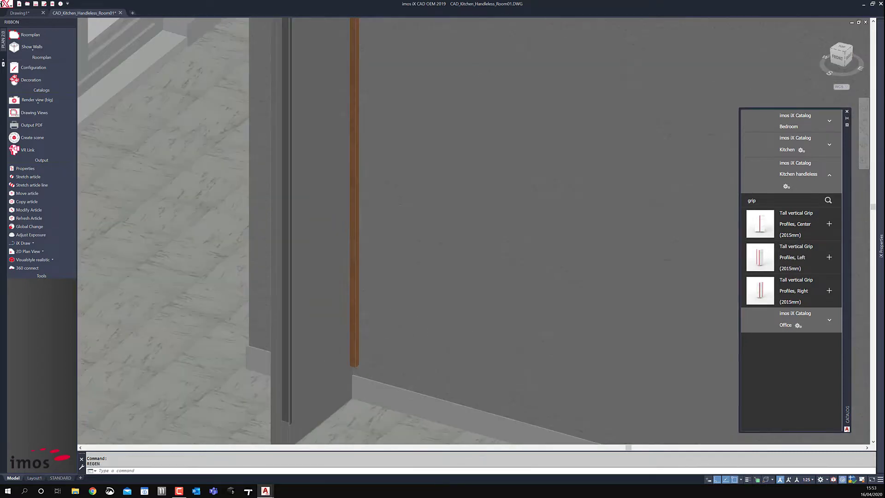
shift+middle_drag(343, 191, 281, 202)
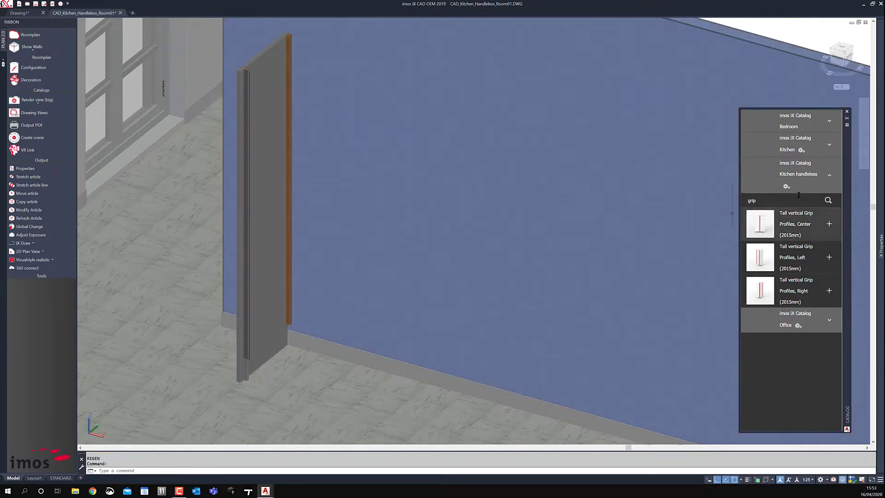
double_click(746, 199)
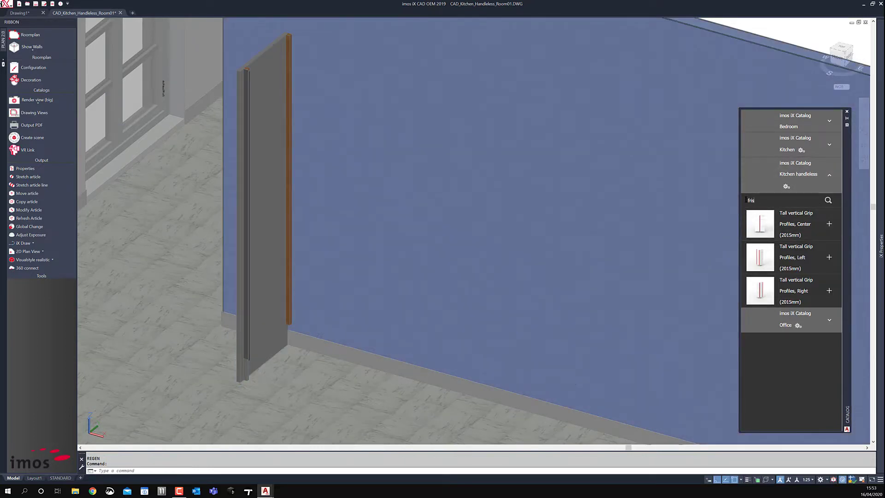
key(Return)
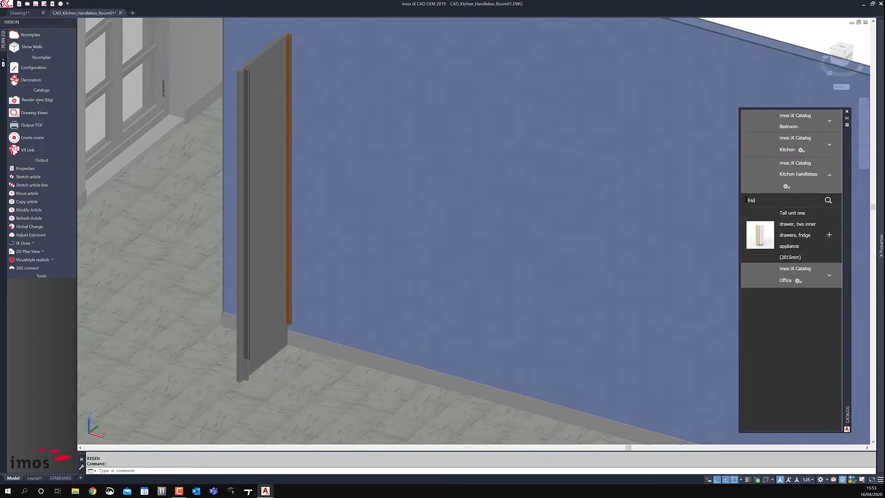
click(813, 238)
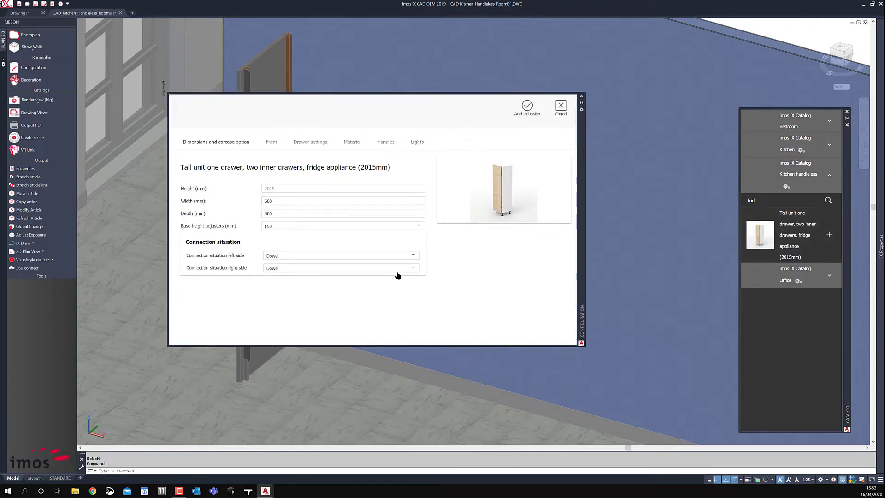
Configure the fridge unit with Only Uplights, model HF 83374160 LED 2033, and place it against the left grip profile
click(417, 142)
click(280, 190)
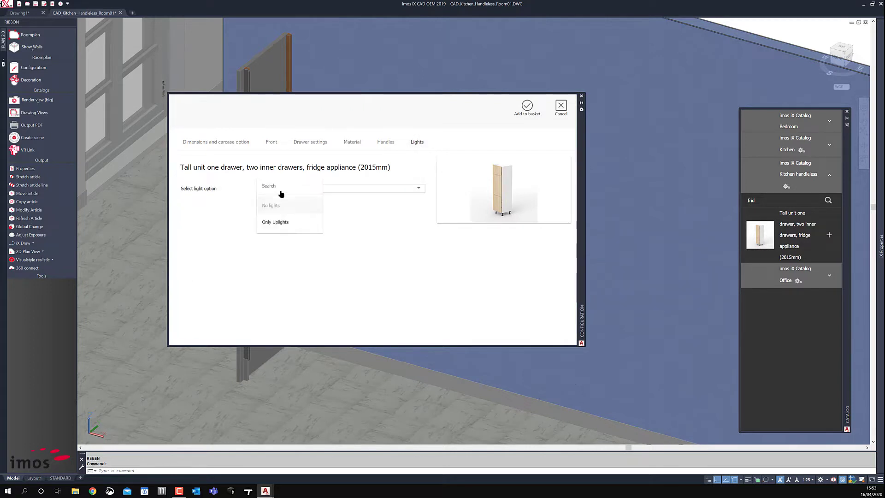
click(278, 223)
click(244, 243)
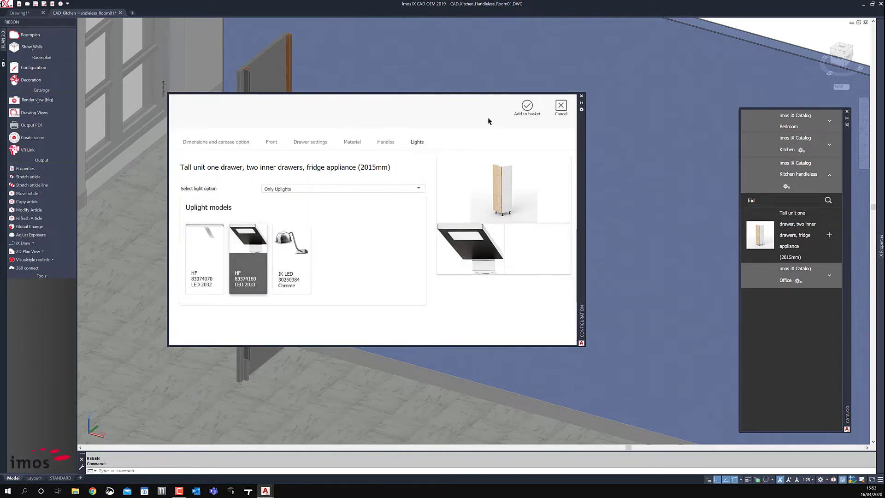
click(527, 107)
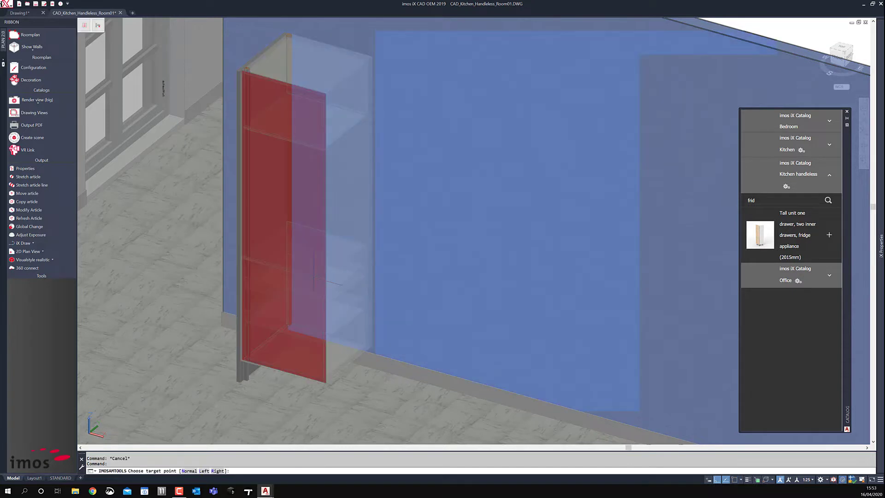
click(336, 286)
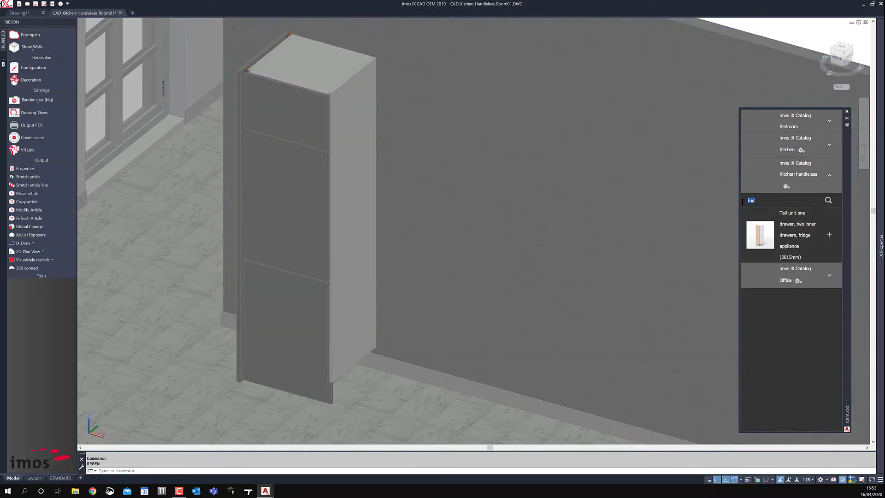
Search the catalog for "grip" and attach the Tall vertical Grip Profiles, Center (2015mm) to the fridge unit's free side
key(Return)
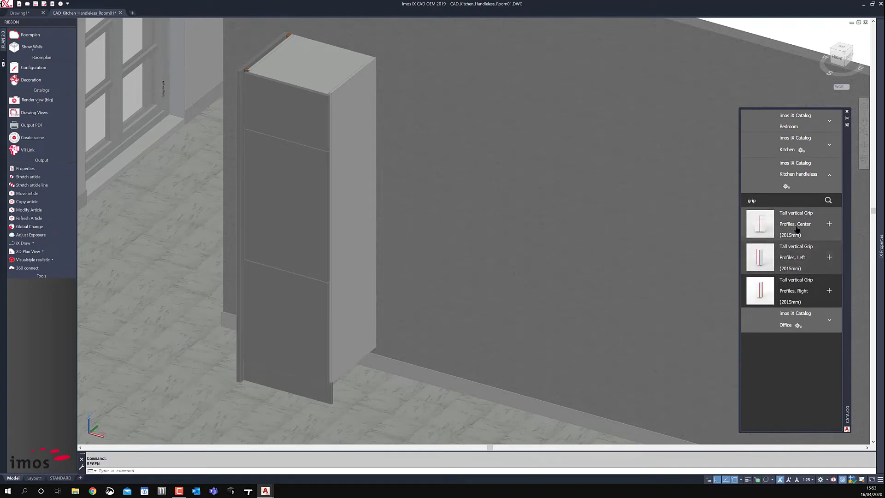
drag(732, 245, 682, 240)
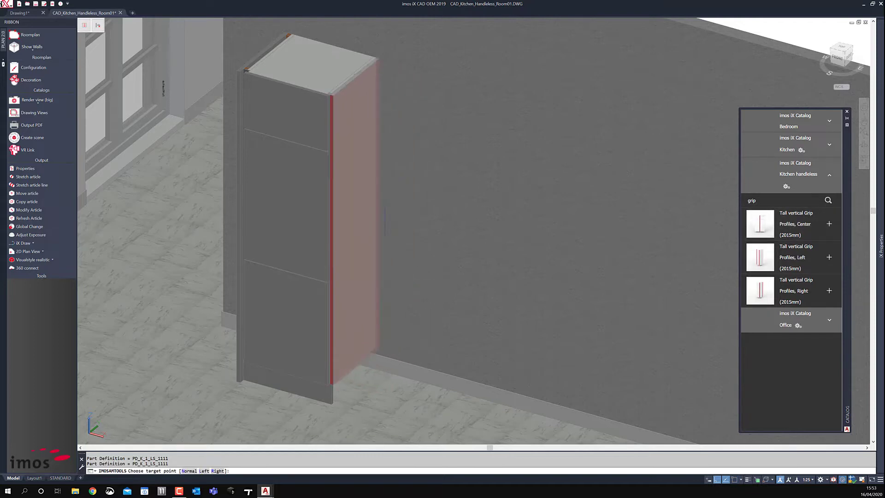
click(384, 217)
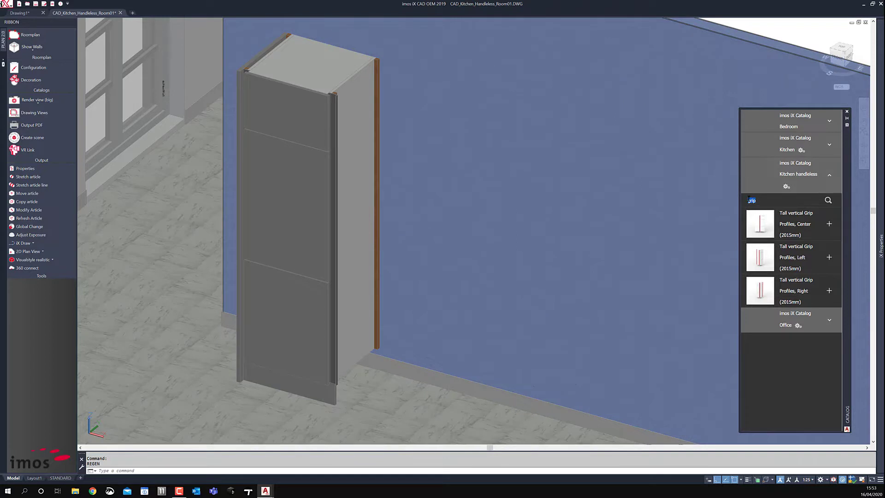
Search the catalog for "tall" and open the configuration of the tall unit with one drawer, two inner drawers and microwave appliance (2015mm)
key(BackSpace)
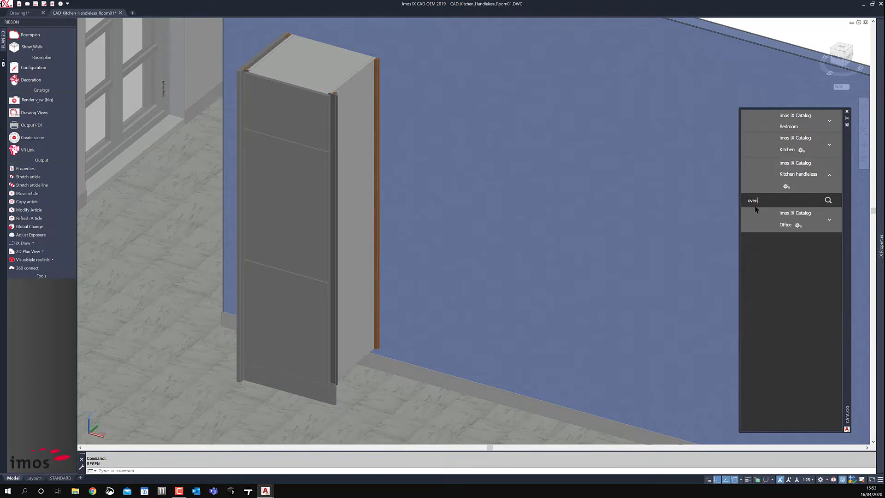
key(BackSpace)
key(BackSpace)
key(BackSpace)
text(t)
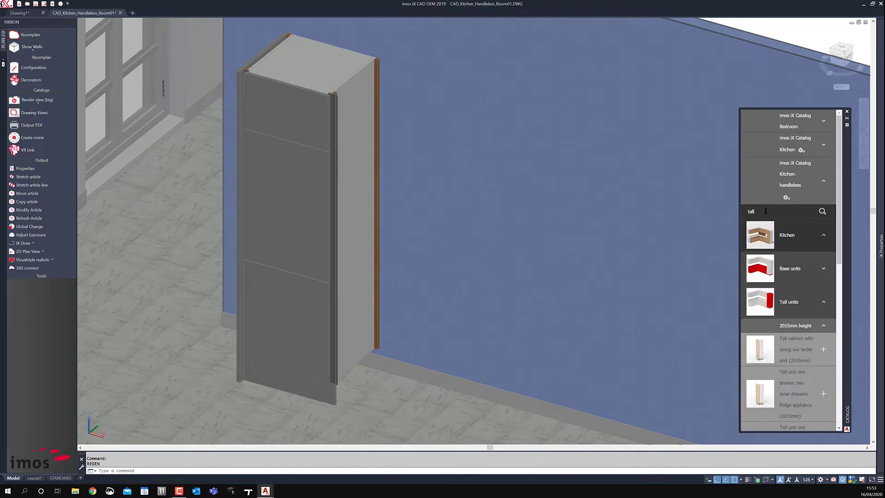
text(all)
click(808, 343)
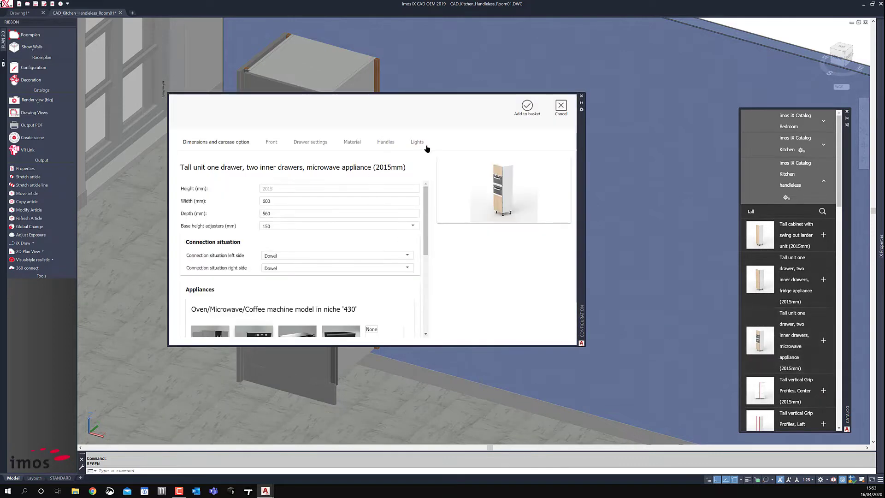
Configure the microwave unit with Only Uplights, model HF 83374160 LED 2033, and place it beside the center grip profile
click(417, 142)
click(306, 188)
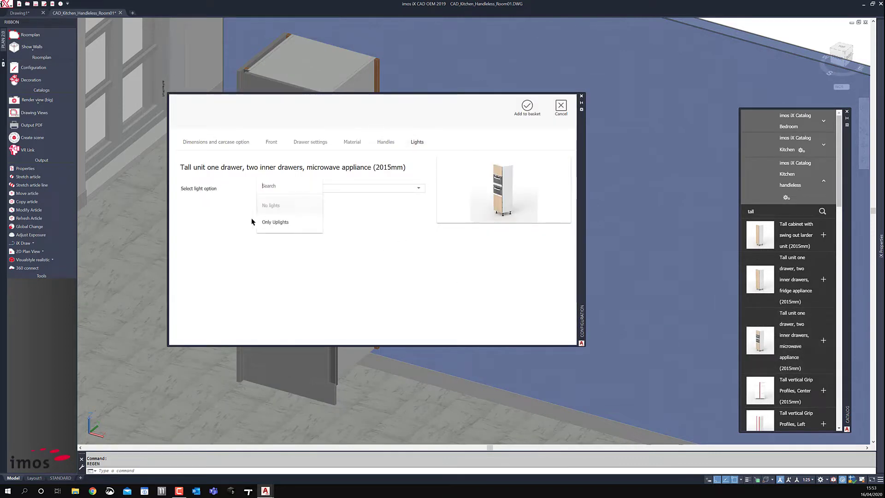
click(274, 223)
click(247, 258)
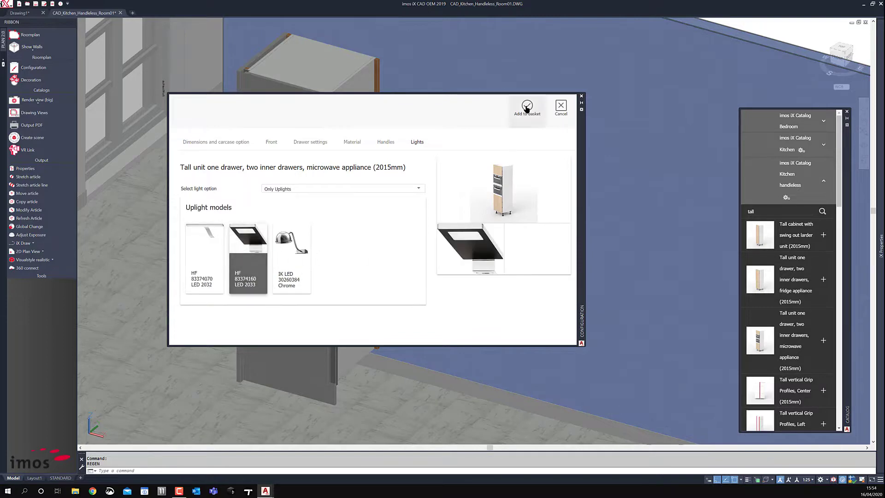
click(527, 107)
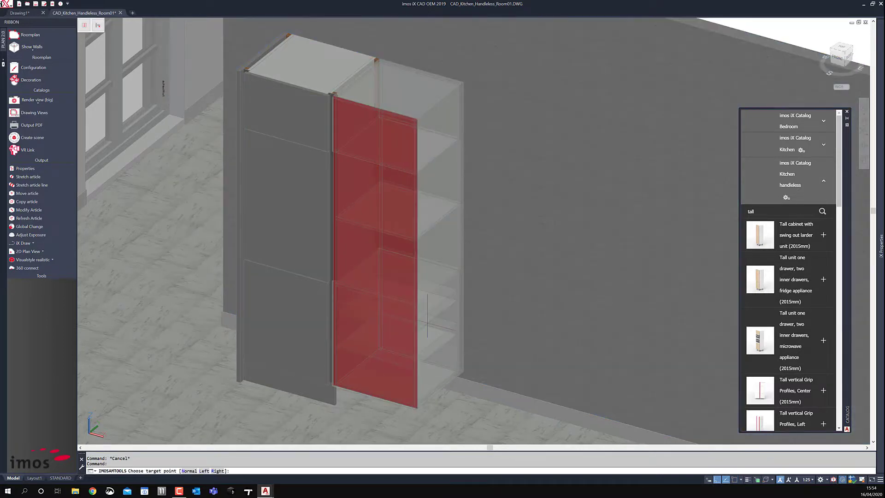
click(428, 322)
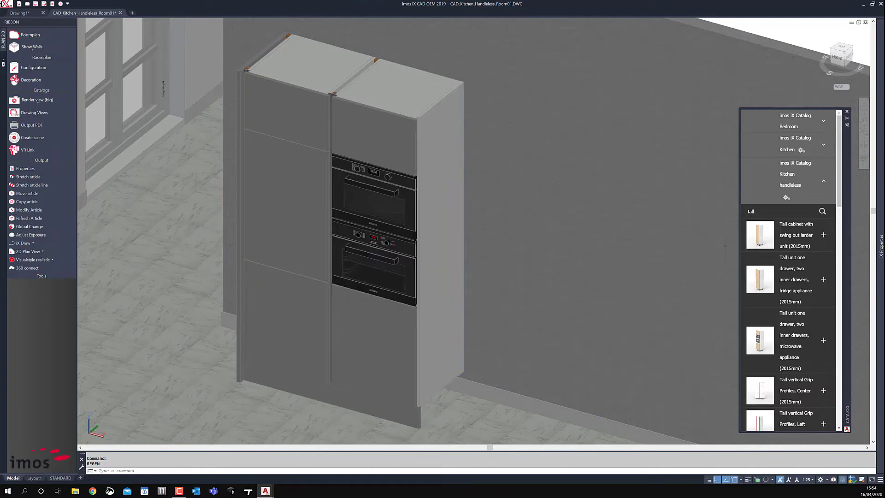
Search the catalog for "righ" and attach the Tall vertical Grip Profiles, Right (2015mm) to the microwave unit's free side
click(753, 209)
text(tall)
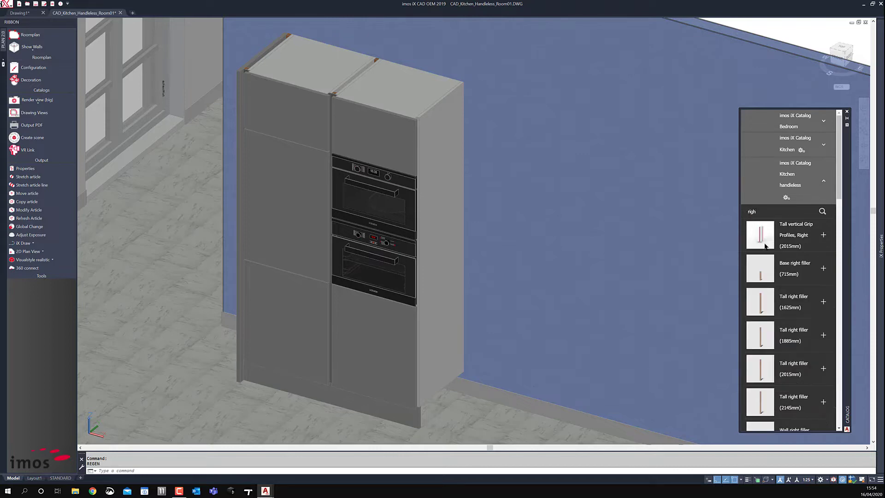
click(823, 235)
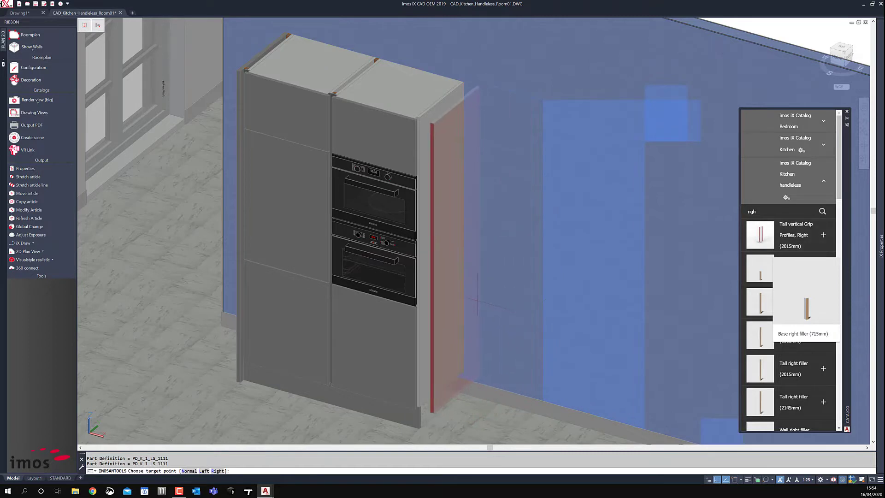
click(472, 283)
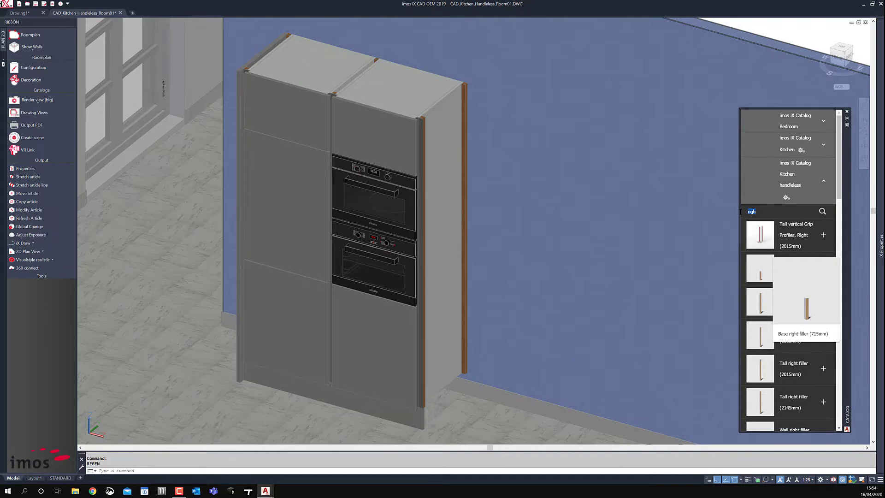
Search the catalog for "panel" and close the tall cabinet run with a Vertical panel for Tall cabinets (2015mm) against the right grip profile
key(Return)
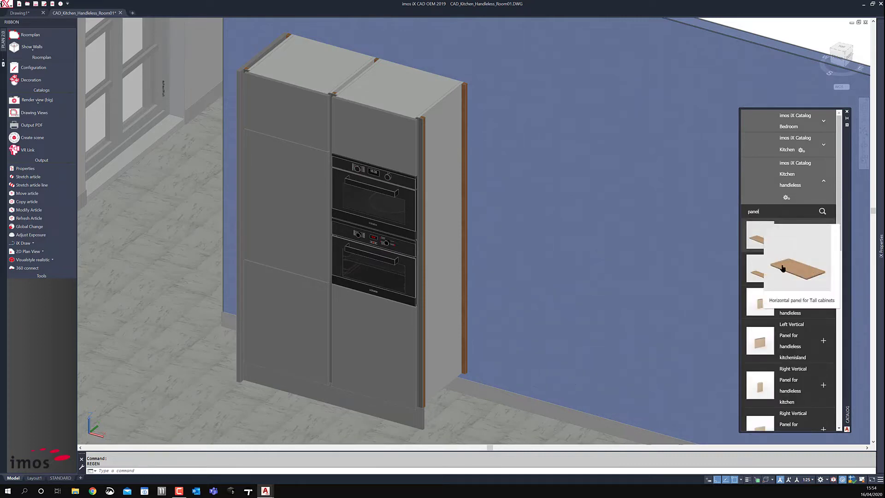
scroll(782, 348, down, 5)
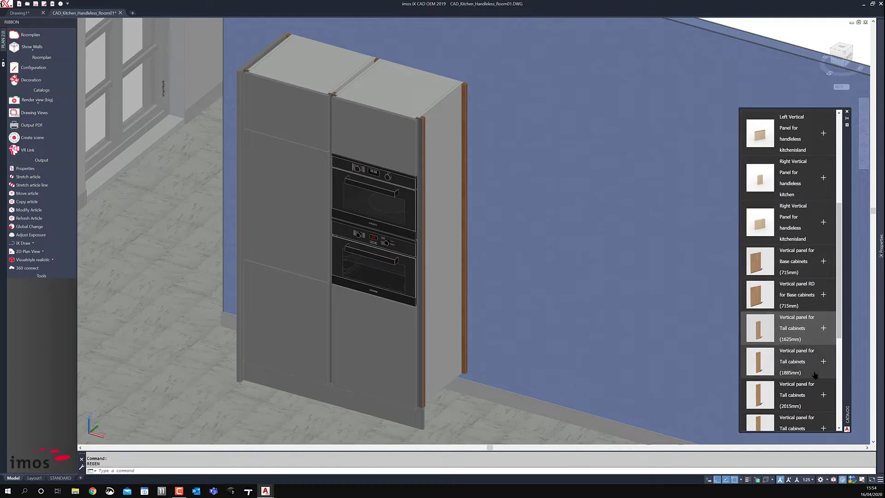
click(823, 395)
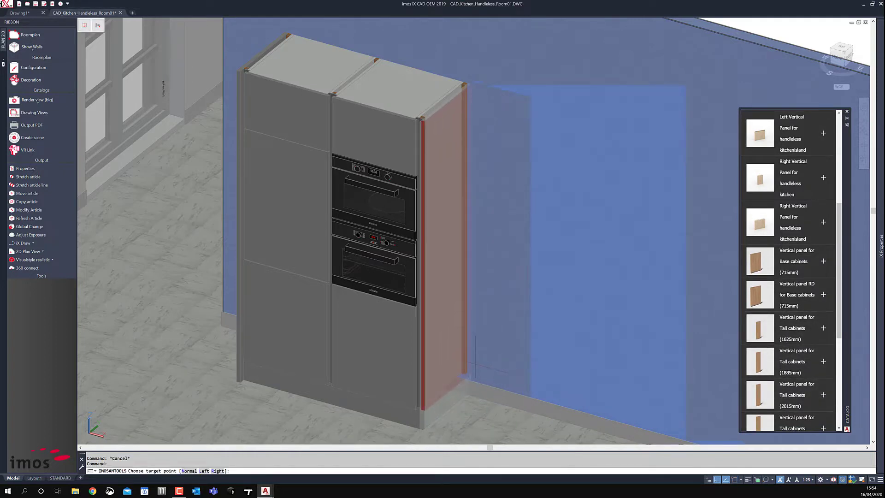
click(475, 364)
middle_drag(512, 293, 399, 260)
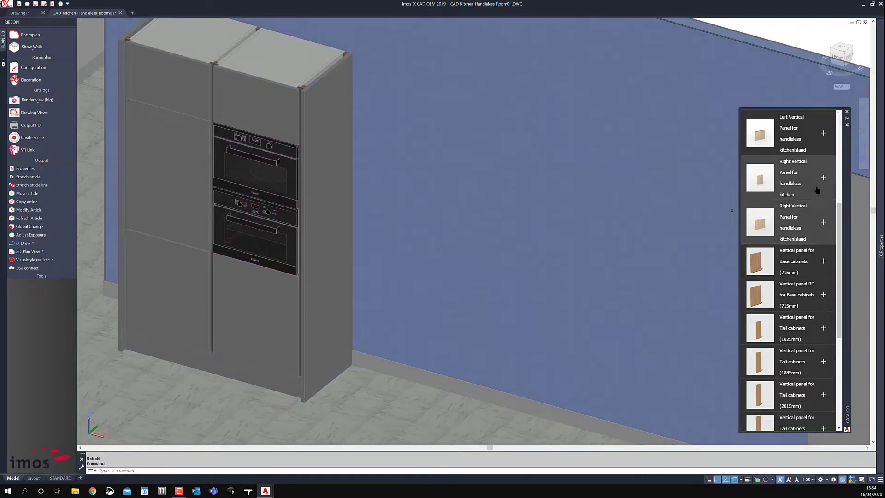
Search the catalog for "drawer" and place a Base unit three drawers (715mm) against the end panel of the tall cabinets
scroll(795, 189, up, 5)
double_click(743, 177)
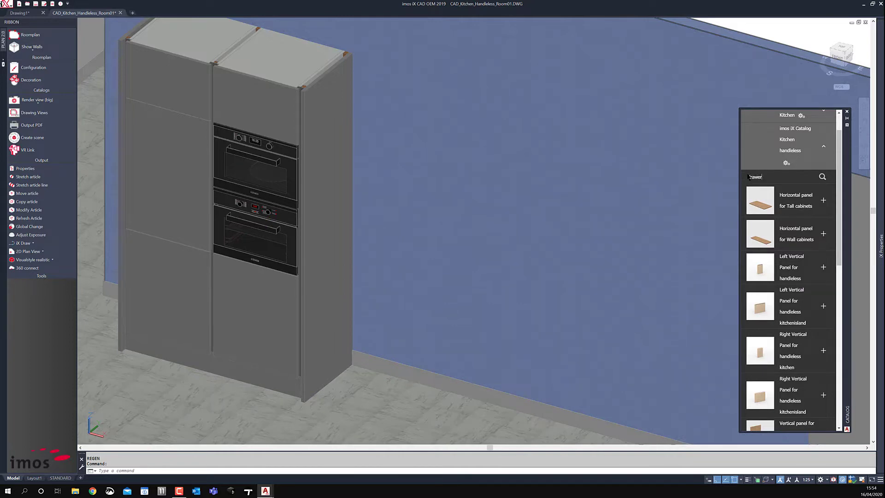
text(drawer)
key(Return)
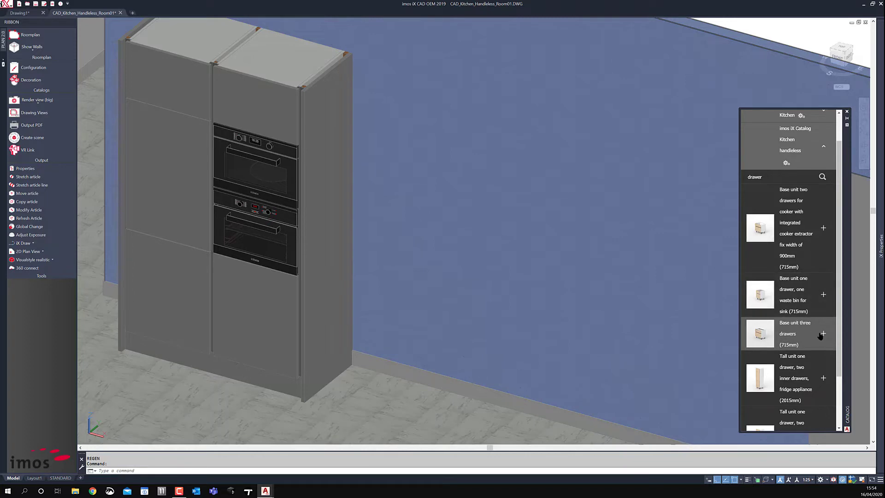
double_click(797, 342)
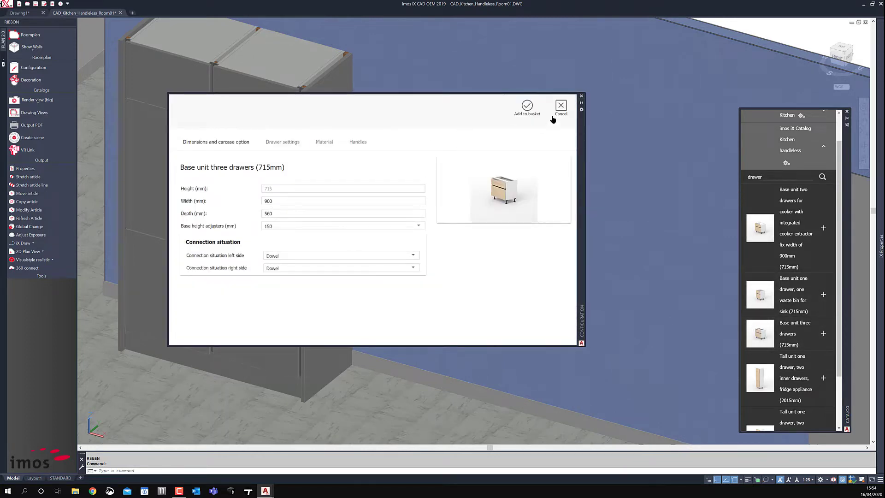
click(527, 107)
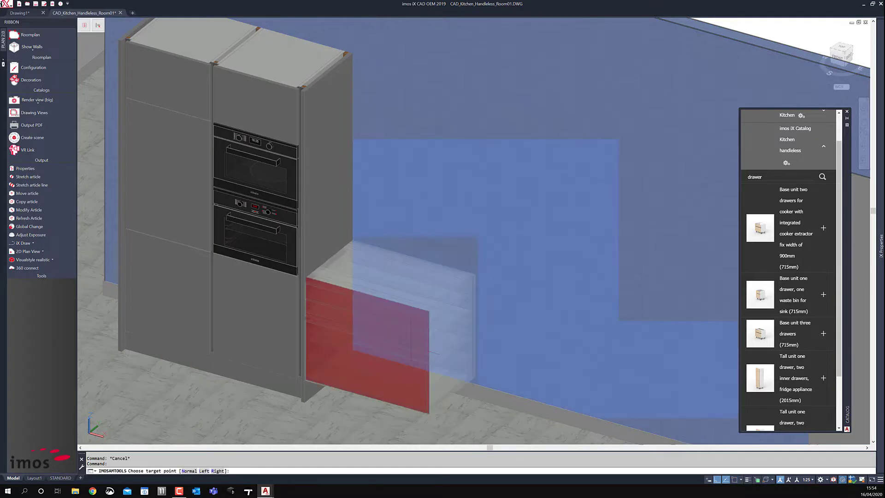
click(414, 354)
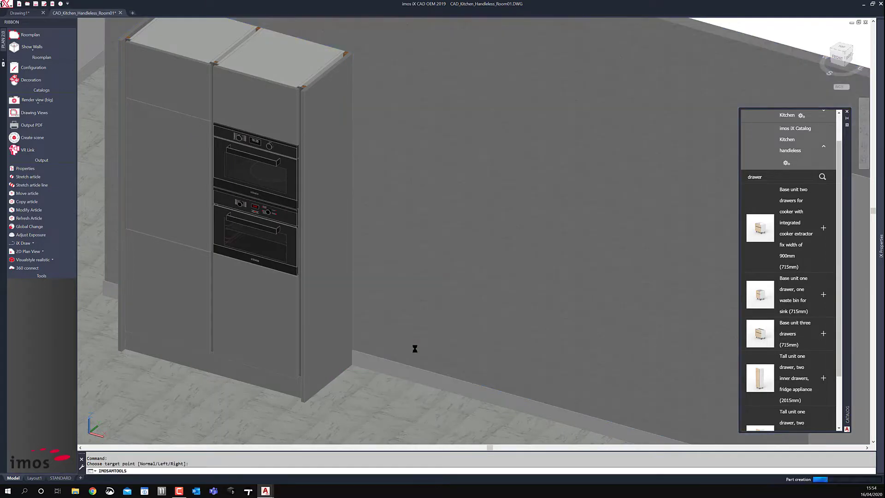
Configure the Base unit one drawer, one waste bin for sink (715mm) with a width of 900 mm and the single-basin Duravit white sink
middle_drag(413, 311, 297, 239)
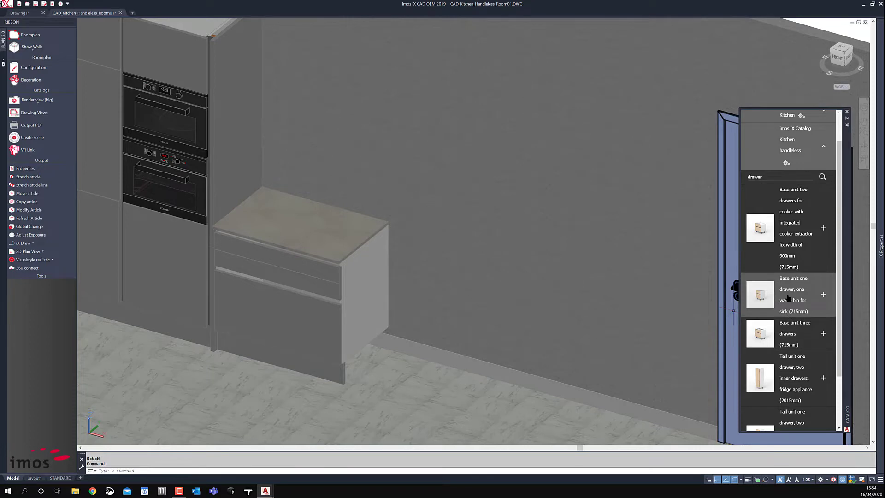
click(787, 294)
click(272, 202)
text(900)
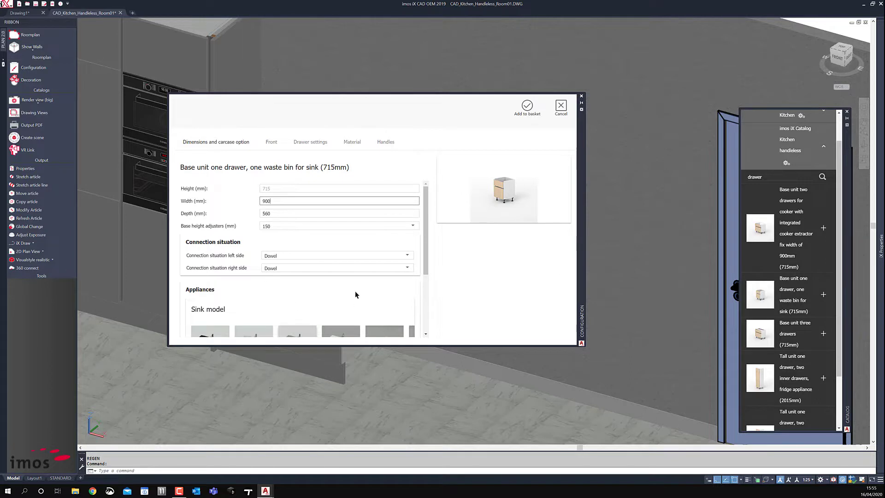
scroll(343, 290, down, 1)
scroll(323, 309, down, 2)
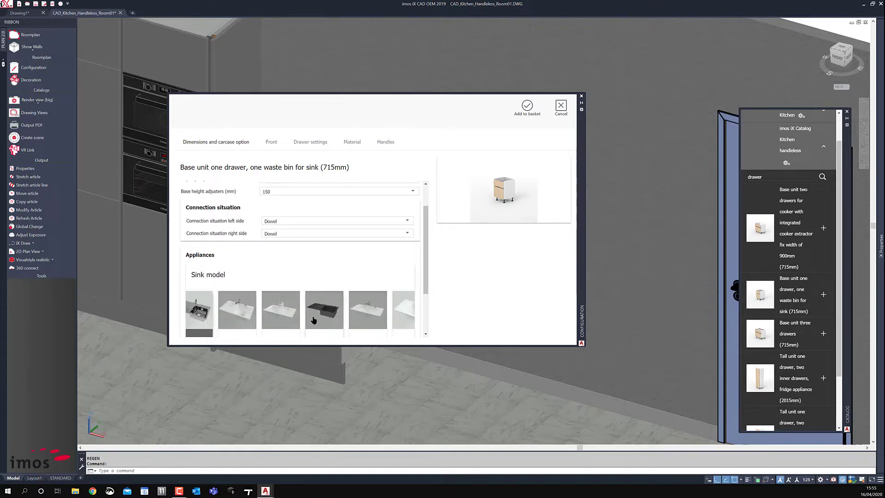
scroll(318, 318, down, 1)
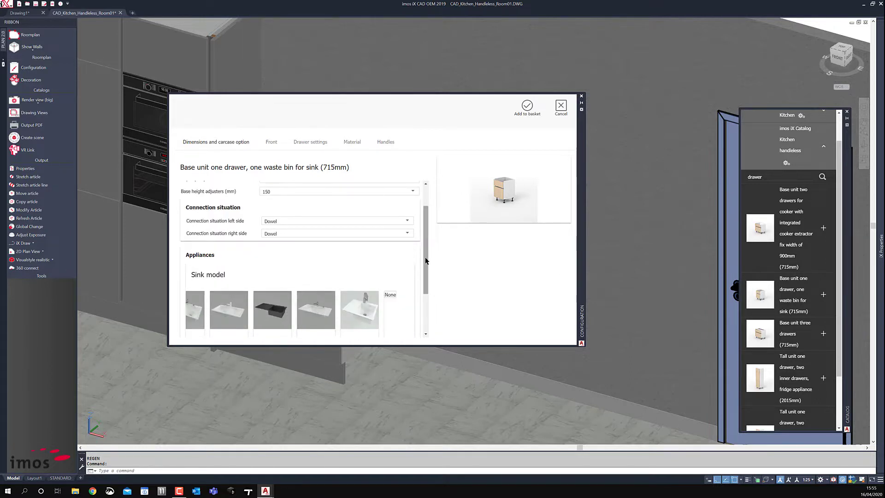
scroll(341, 277, down, 2)
mouse_move(315, 266)
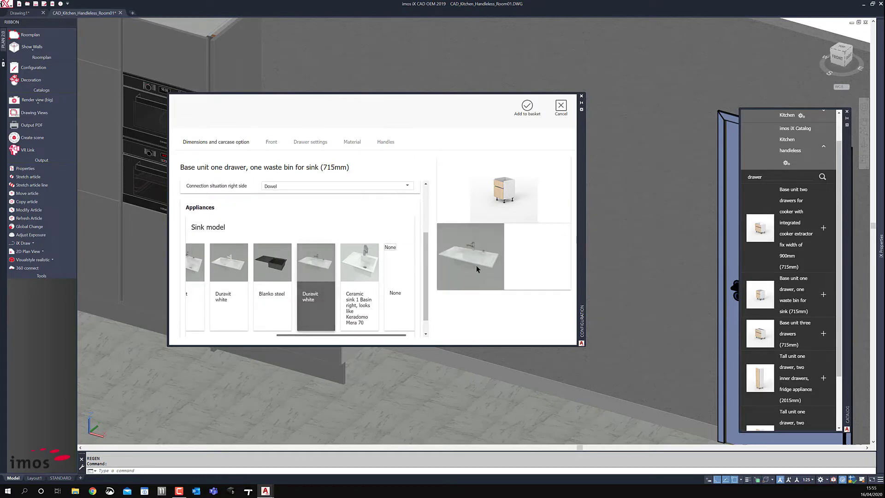
Place the configured sink unit beside the three-drawer base unit and update the affected C-construction
click(527, 107)
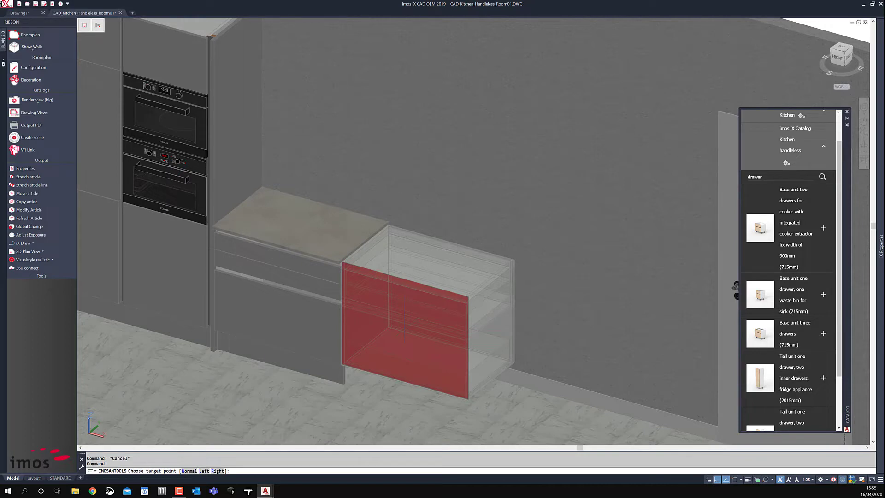
click(404, 323)
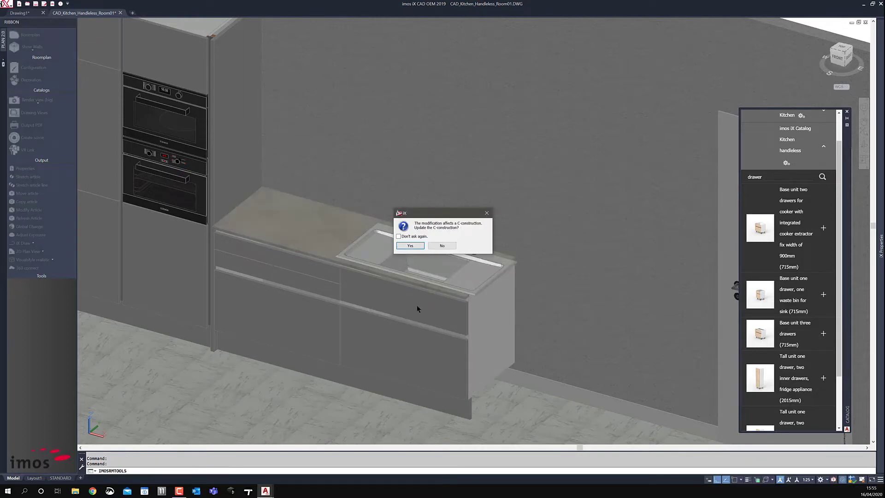
click(410, 245)
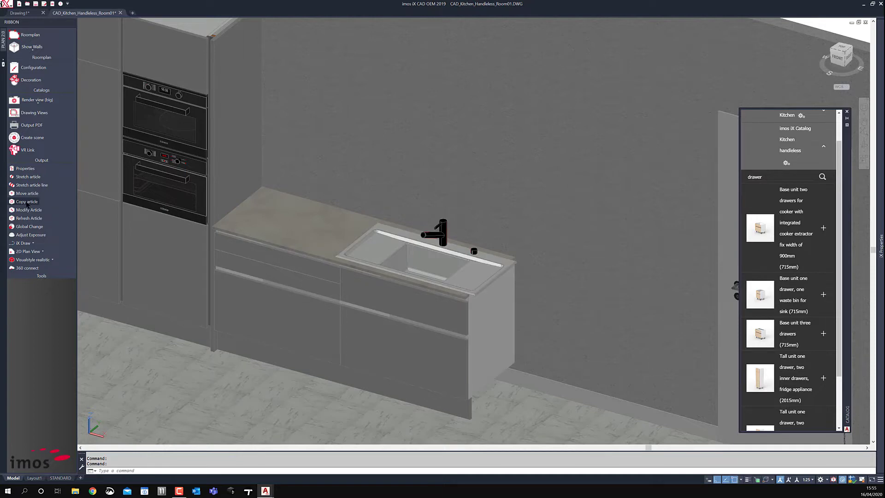
Copy the three-drawer base unit to the free side of the sink unit
click(26, 202)
click(288, 288)
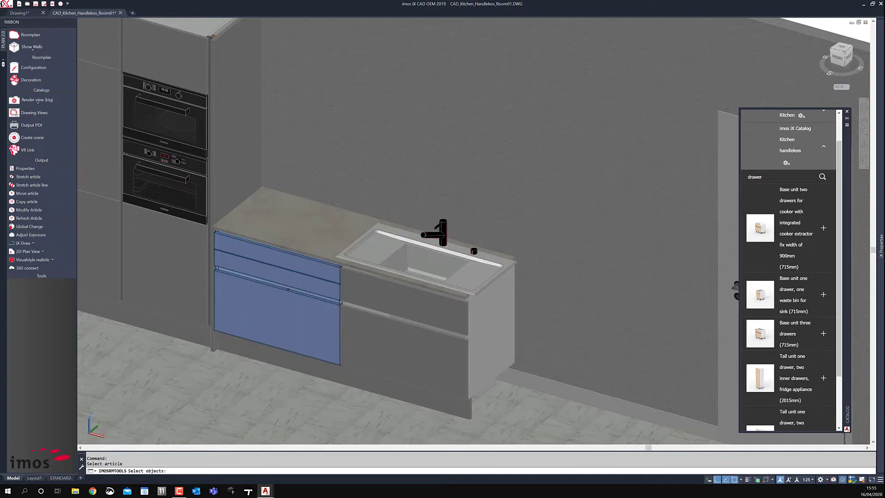
key(Return)
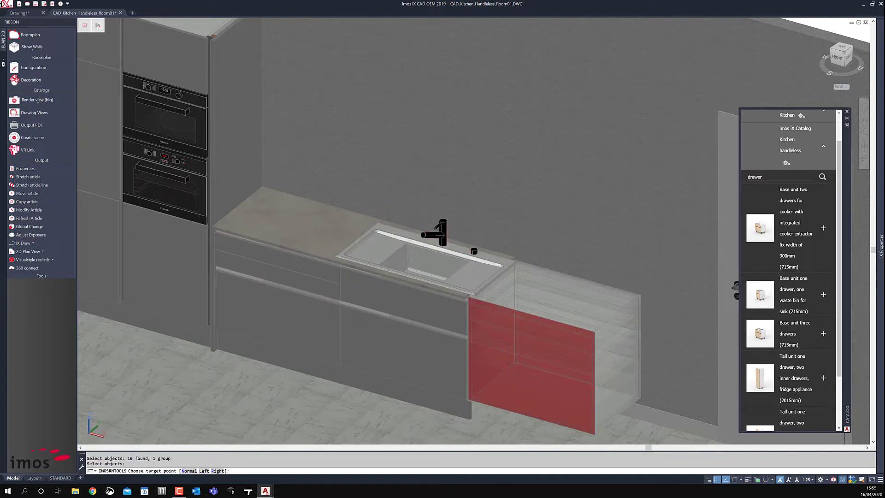
click(517, 374)
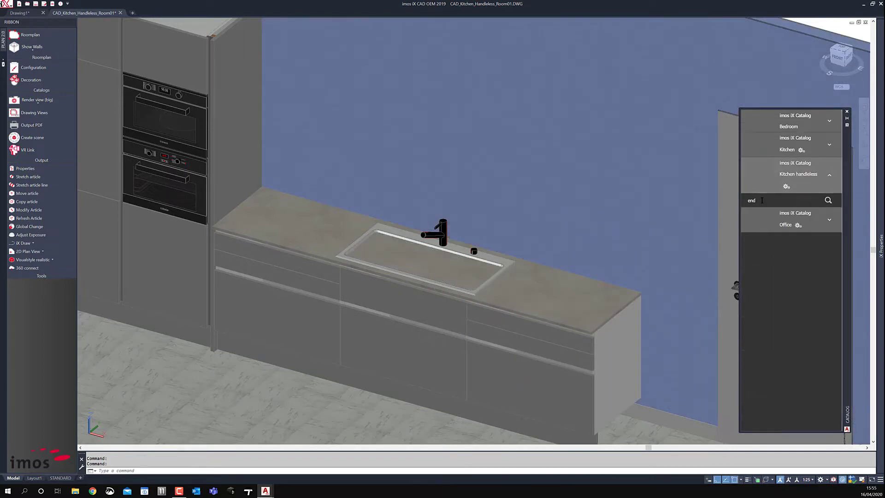
Search the catalog for "panel" and close the base run's free end with the Right Vertical Panel for handleless kitchen
key(BackSpace)
key(BackSpace)
key(BackSpace)
text(panel)
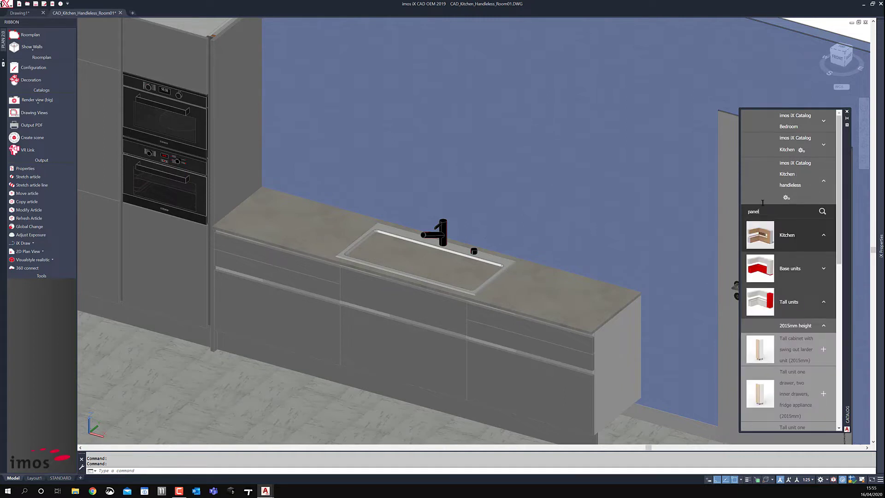
scroll(775, 202, down, 5)
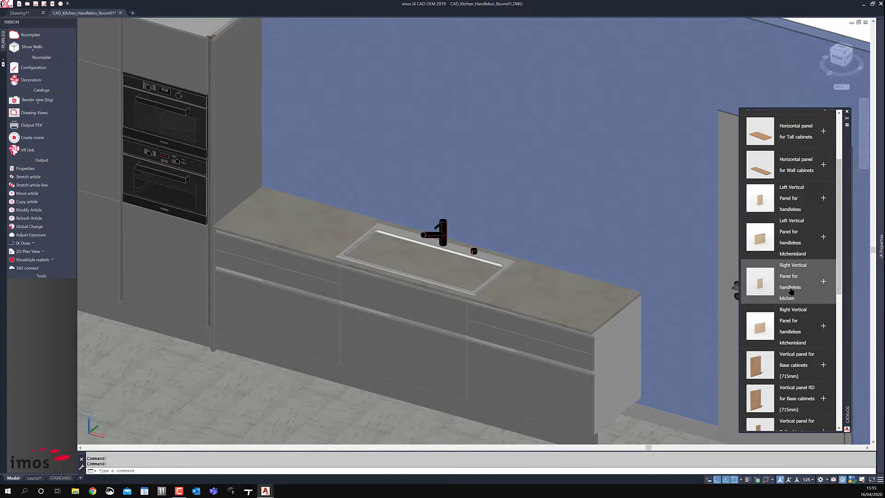
click(823, 282)
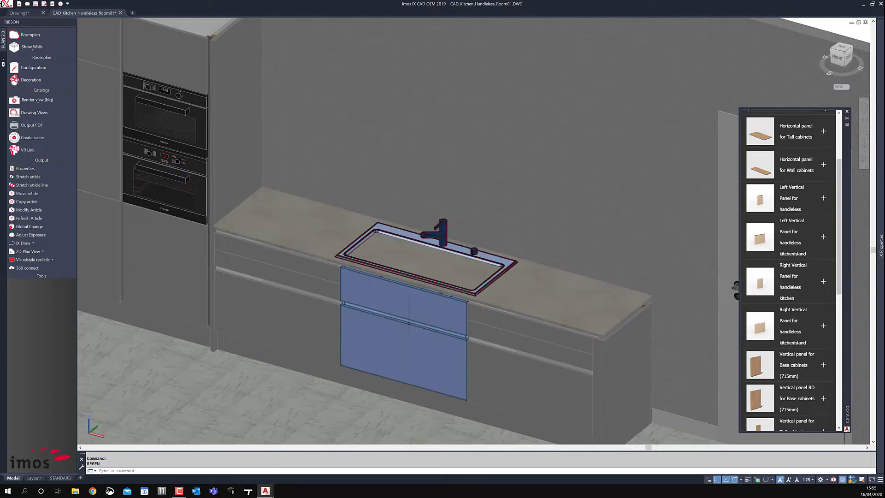
Search the catalog for "wall" and configure the Wall unit one flap door animation (780mm) with the Bracket 55kg cabinet bracket
middle_drag(390, 323, 387, 343)
scroll(752, 166, up, 3)
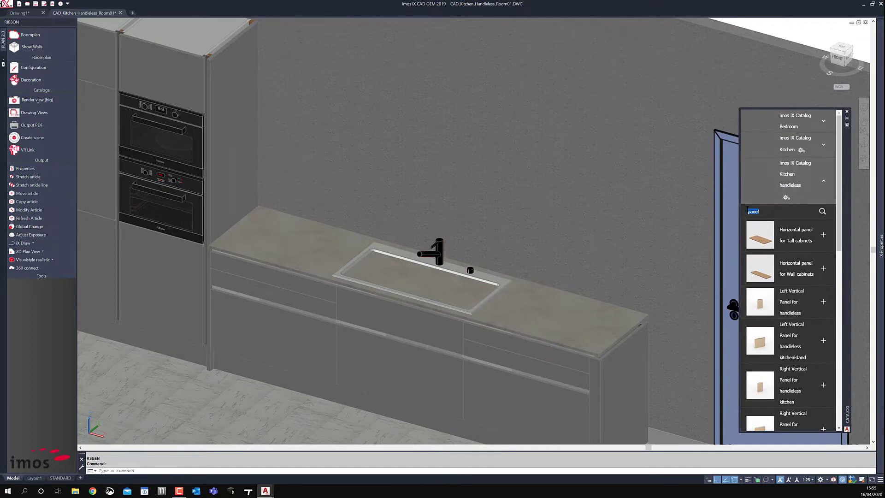
key(Return)
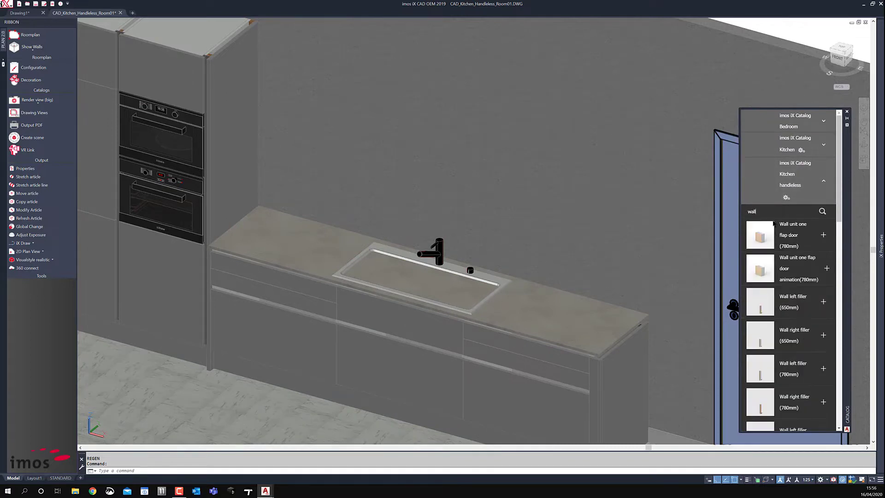
double_click(787, 269)
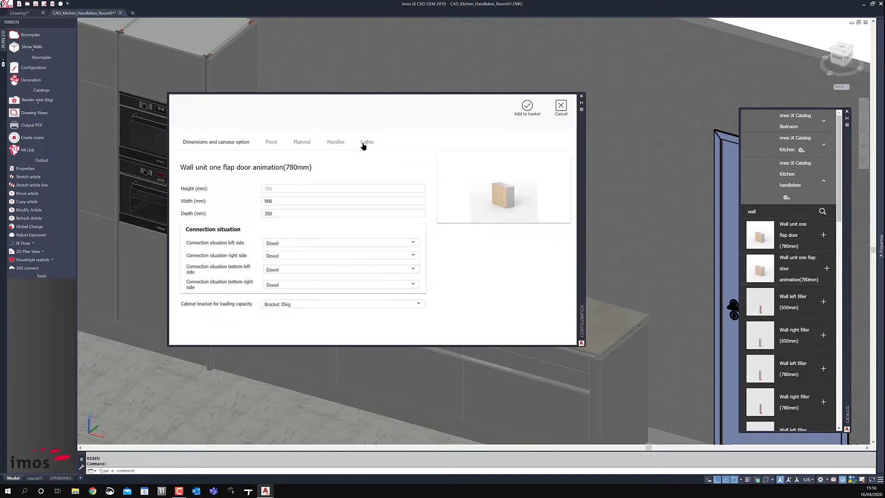
click(292, 305)
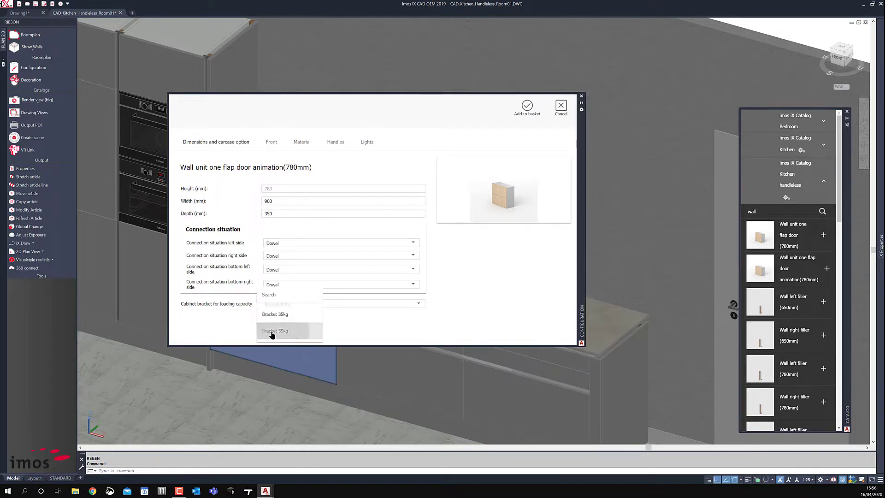
click(272, 332)
Give the wall unit LED strips and Uplights, models HF 83374845 and HF 83374160 LED 2033, and place it beside the tall cabinets
click(366, 143)
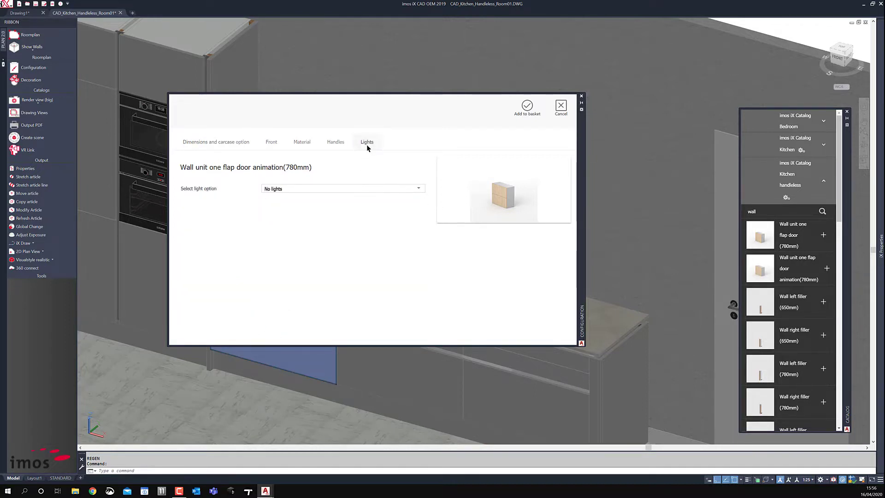
click(301, 190)
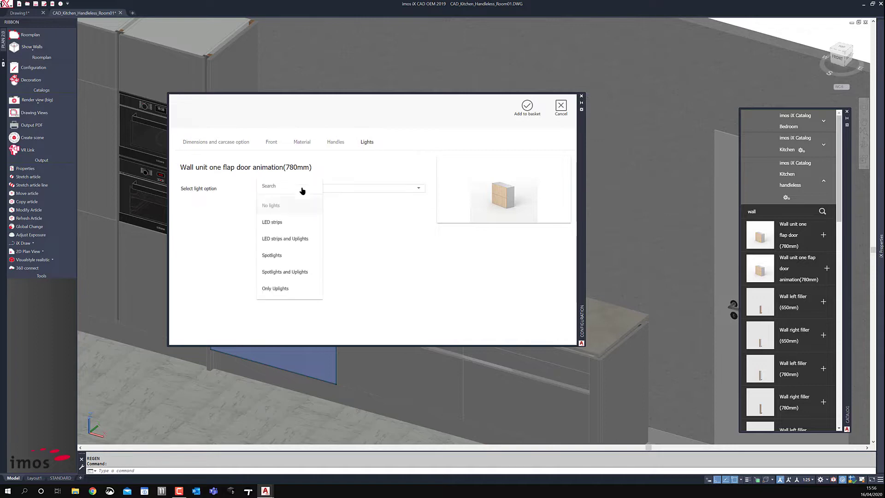
click(267, 241)
click(249, 237)
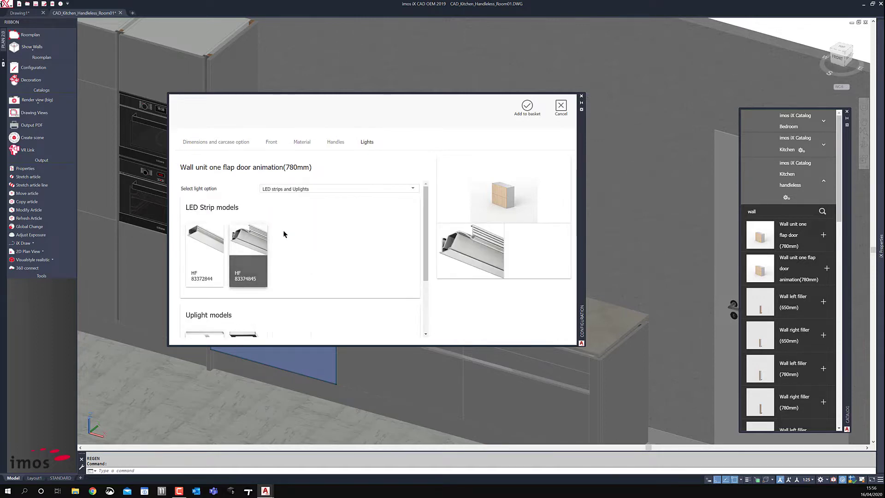
scroll(283, 230, down, 3)
click(261, 262)
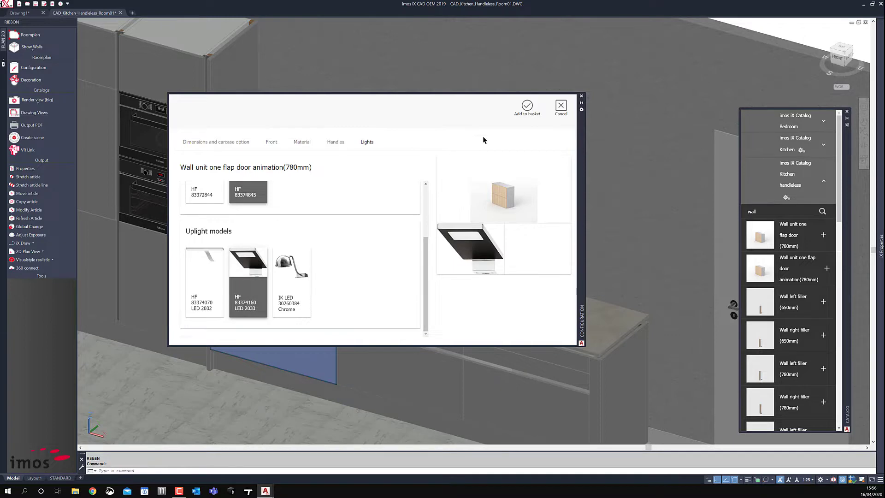
click(526, 108)
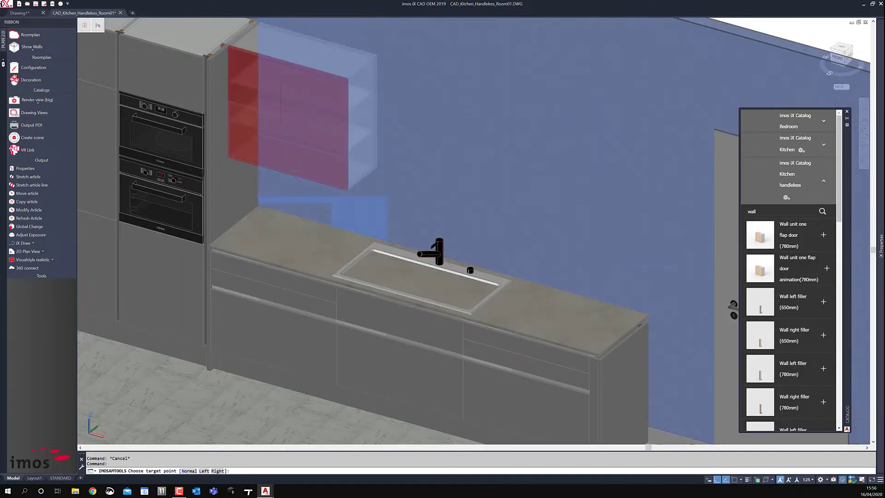
click(327, 118)
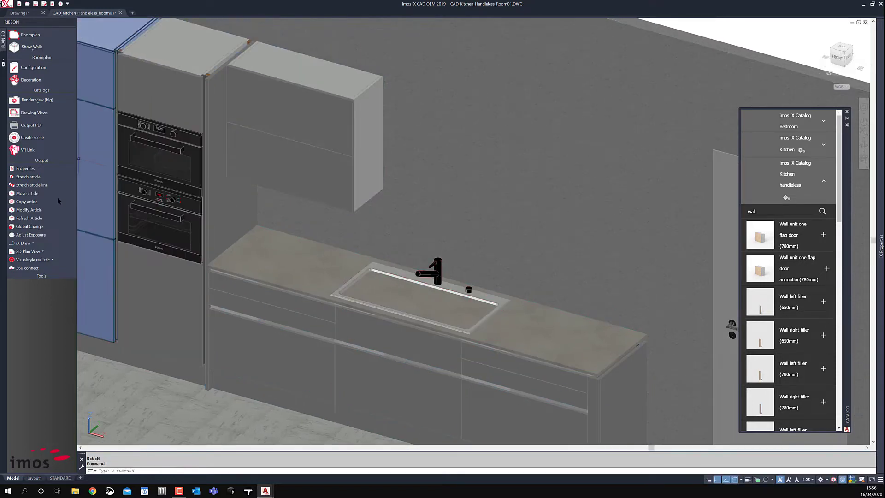
Copy the flap door wall unit directly beside the original, above the sink
click(26, 201)
click(303, 142)
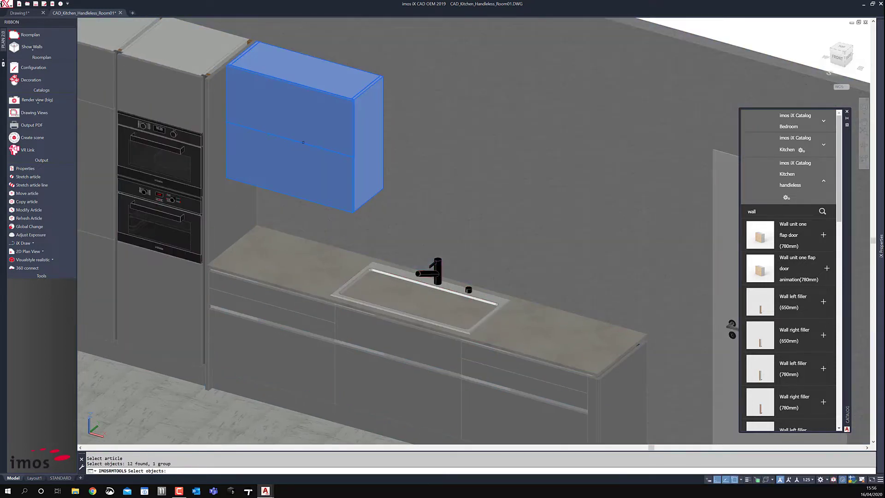
key(Return)
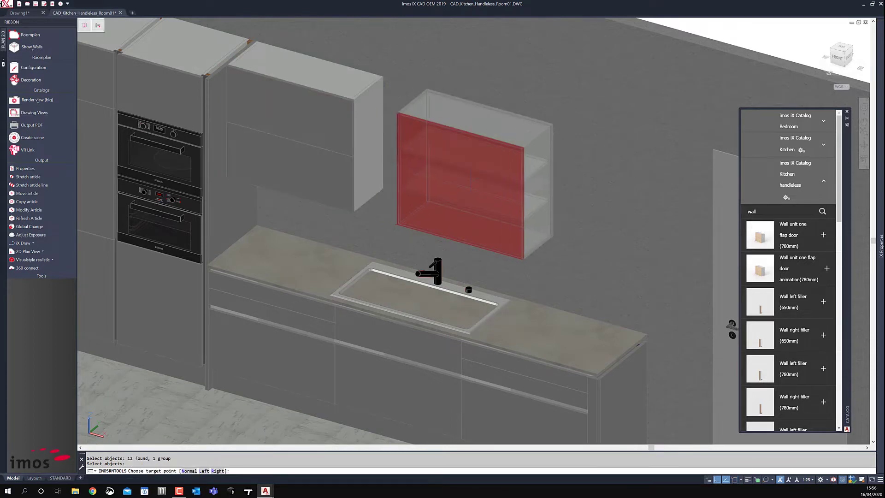
click(400, 203)
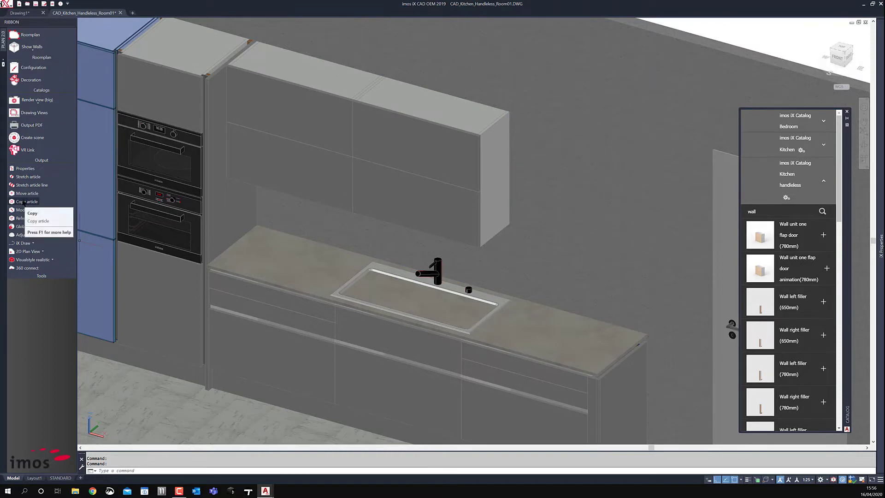
Copy the second wall unit to its free side as the third unit of the wall run
click(24, 202)
click(428, 176)
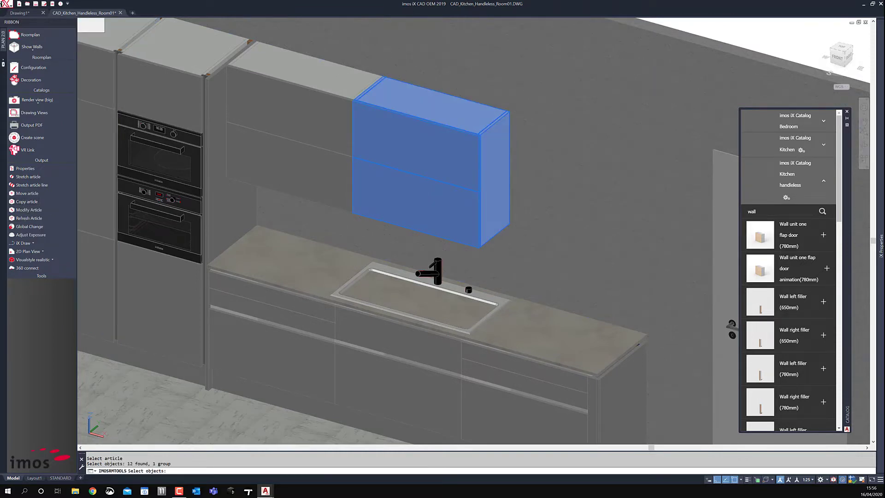
key(Return)
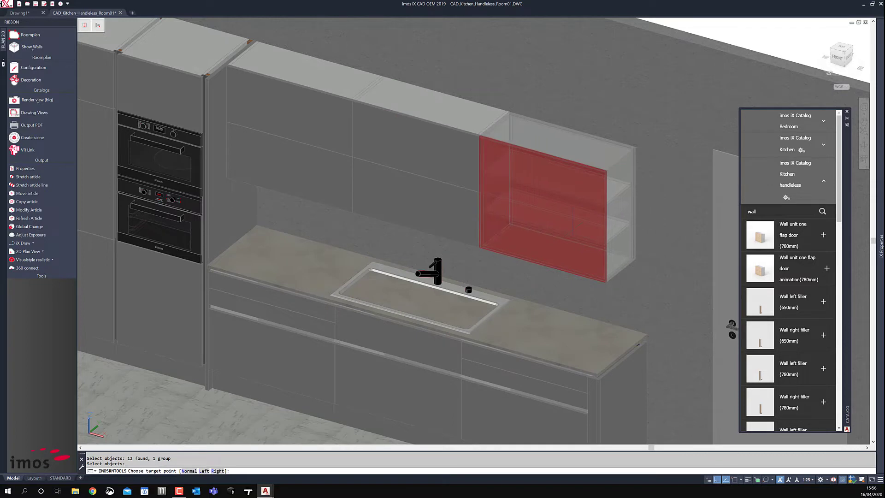
click(543, 237)
scroll(334, 141, down, 6)
scroll(475, 191, up, 10)
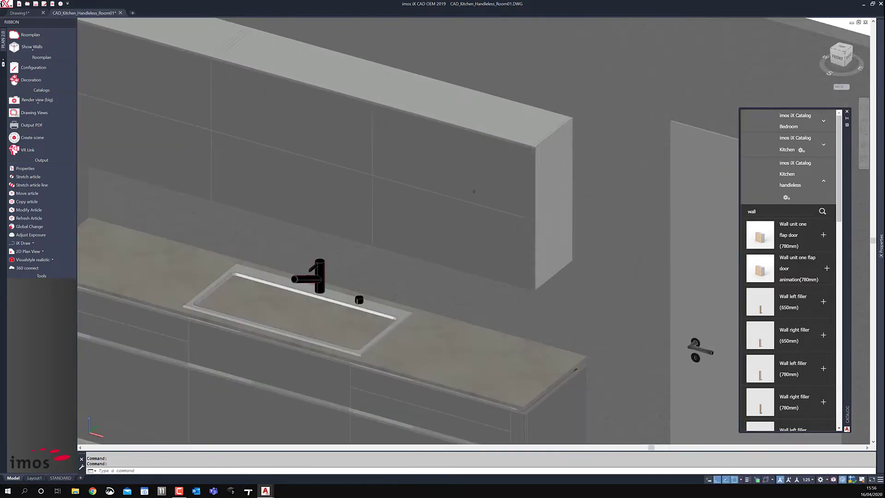
Open the configuration of the third wall unit at the free end of the wall run for modification
scroll(474, 191, up, 4)
middle_drag(393, 191, 376, 199)
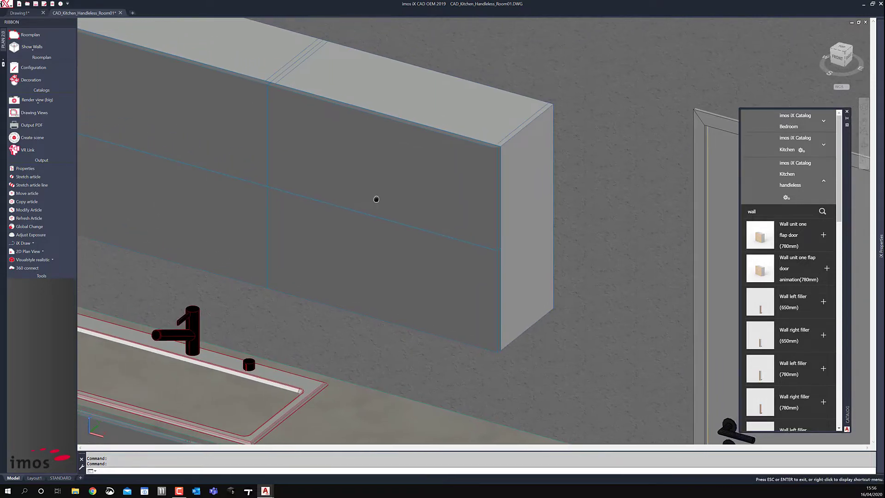
key(Escape)
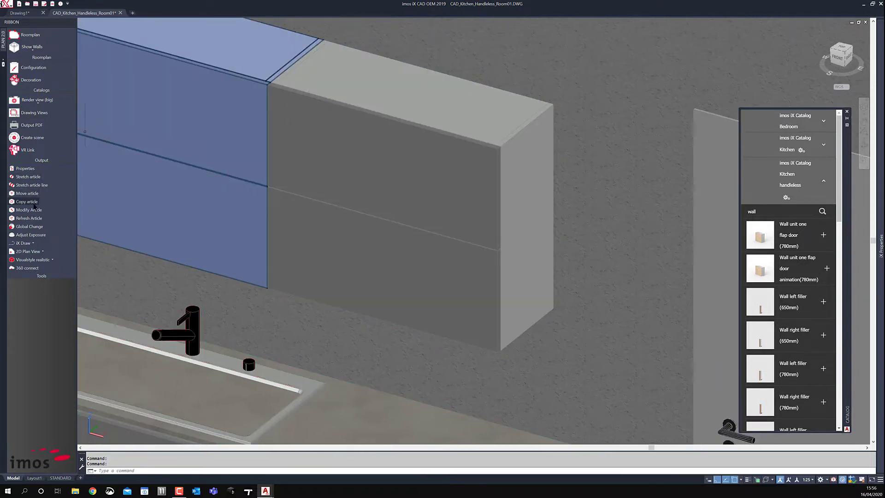
click(28, 209)
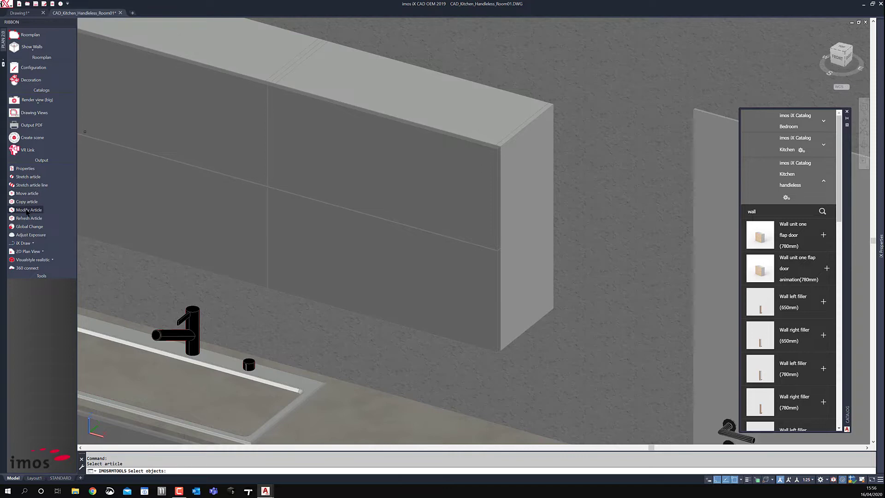
click(342, 191)
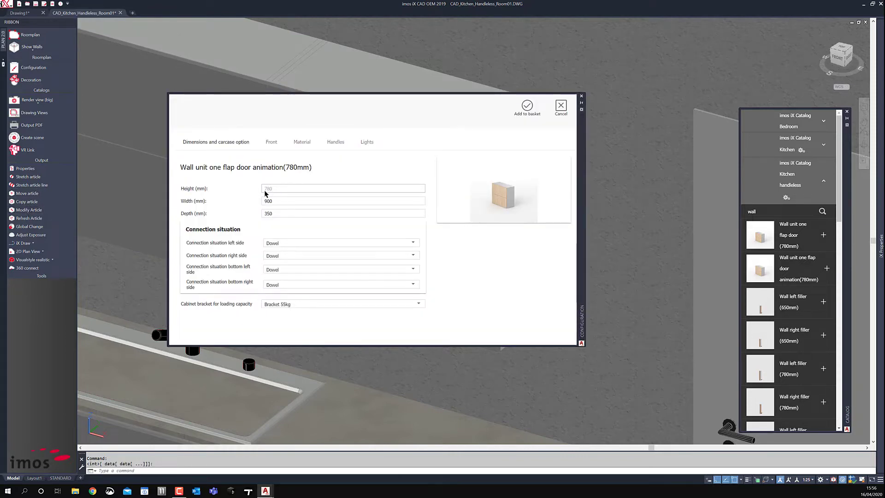
key(BackSpace)
key(BackSpace)
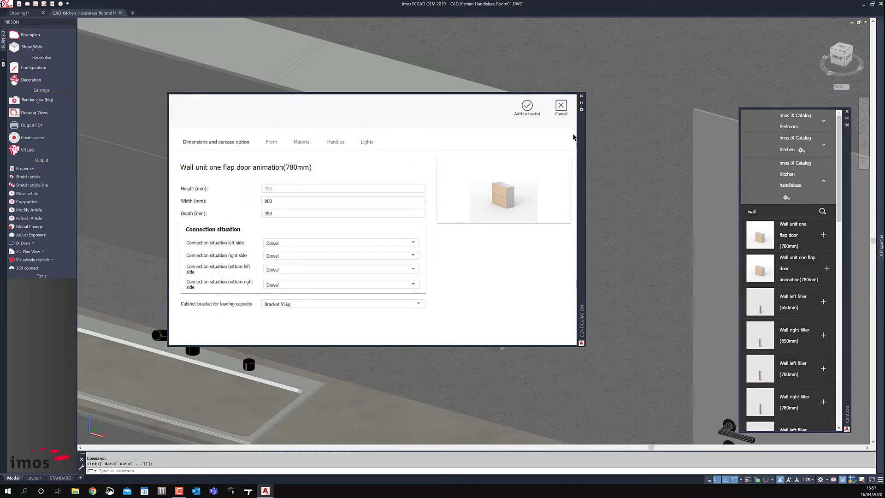
drag(536, 151, 485, 130)
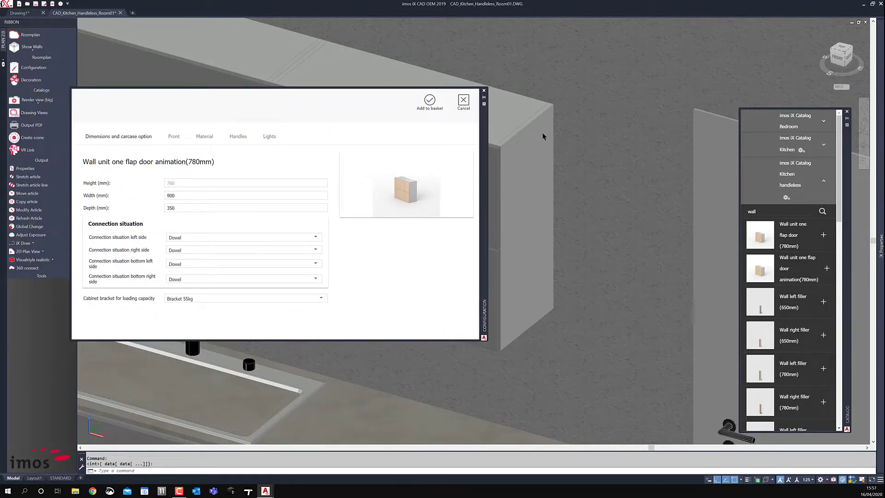
Set the end wall unit's right side to Finished in its material options and apply the change
click(205, 137)
scroll(333, 257, down, 3)
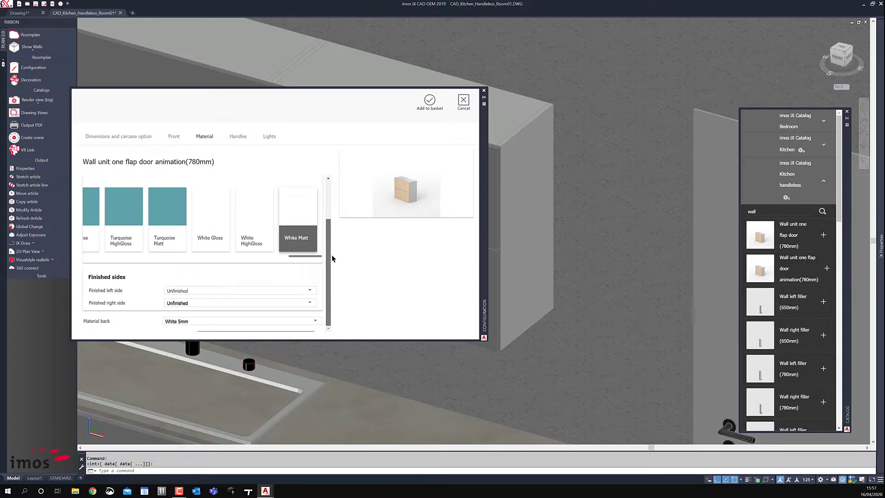
click(198, 303)
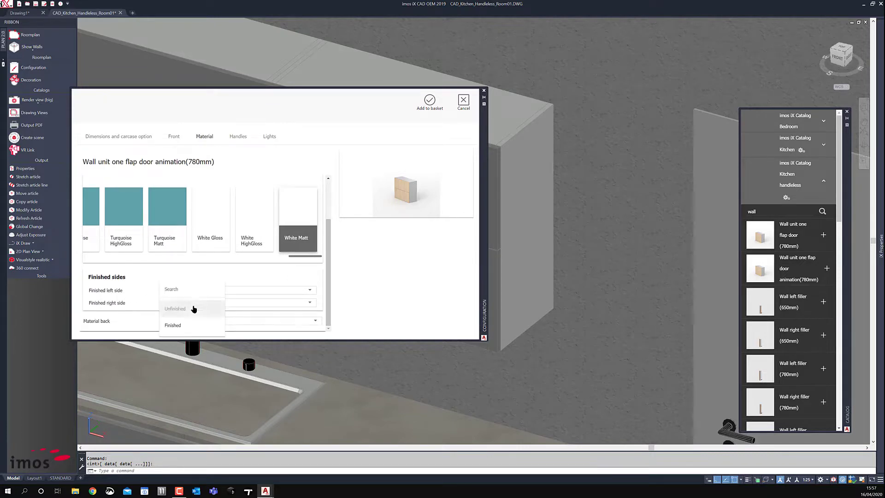
click(170, 321)
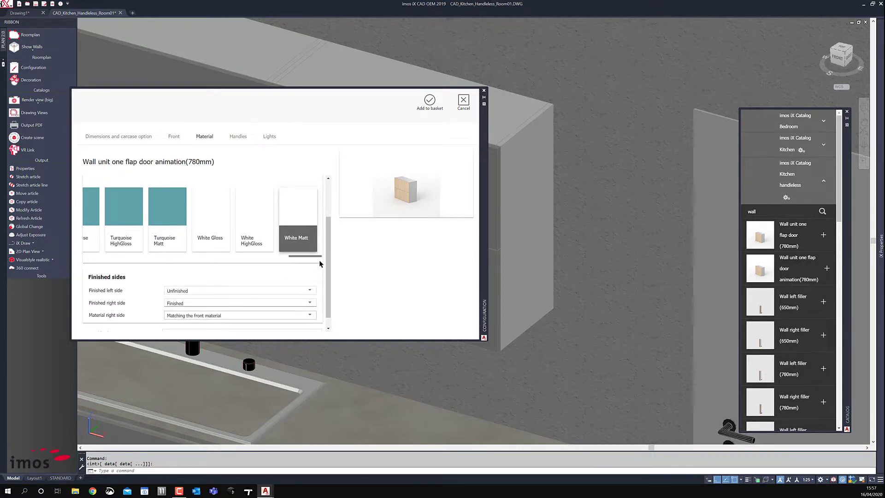
click(431, 102)
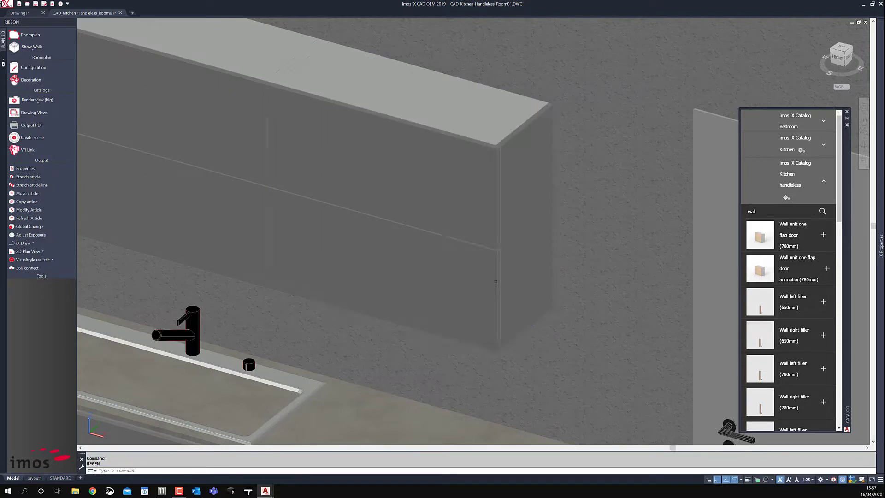
scroll(429, 276, down, 2)
scroll(258, 210, down, 3)
middle_drag(262, 211, 401, 221)
scroll(393, 237, up, 1)
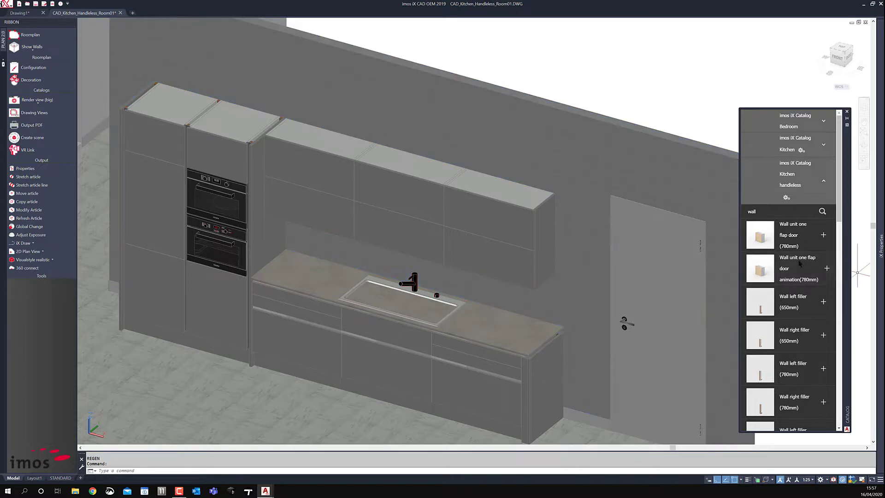
Search the catalog for "nich" and add the Niche Panel Glass
click(740, 212)
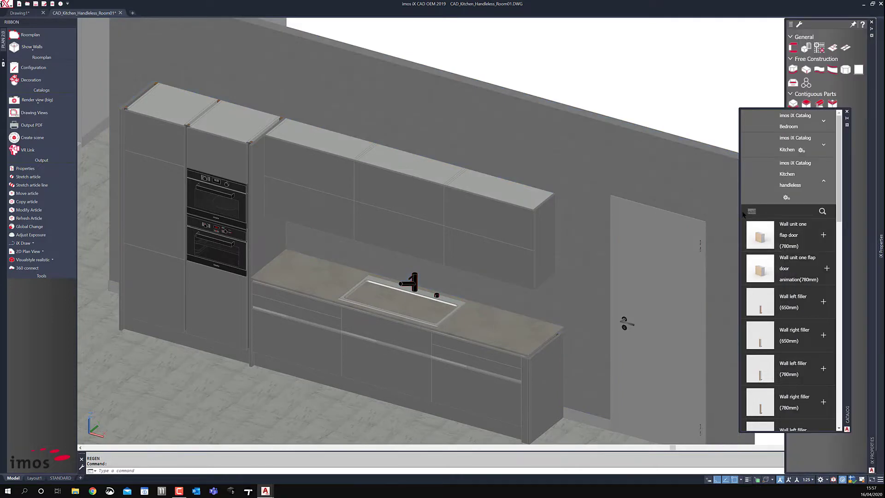
click(763, 211)
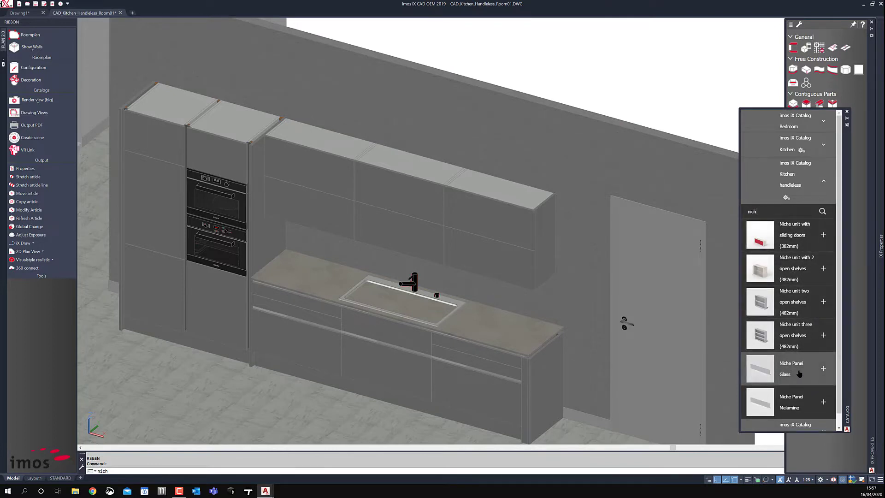
click(822, 369)
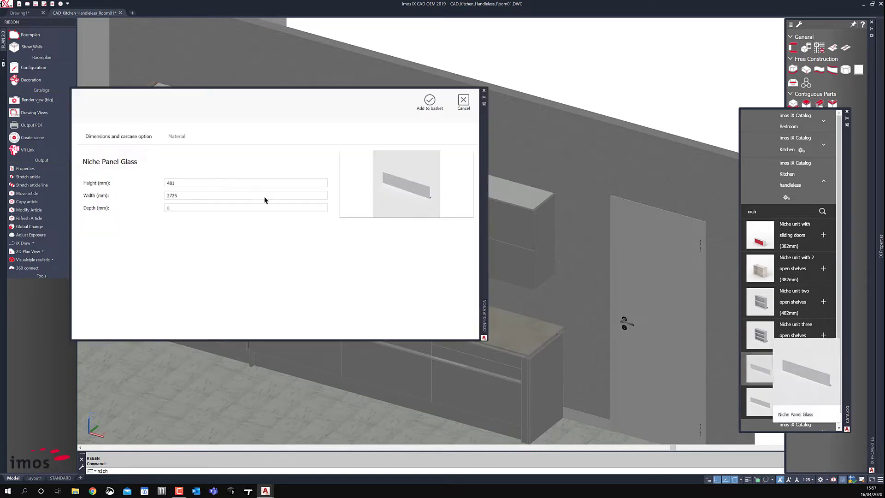
Choose the Lava material for the glass niche panel and place it on the wall between worktop and wall units
click(175, 138)
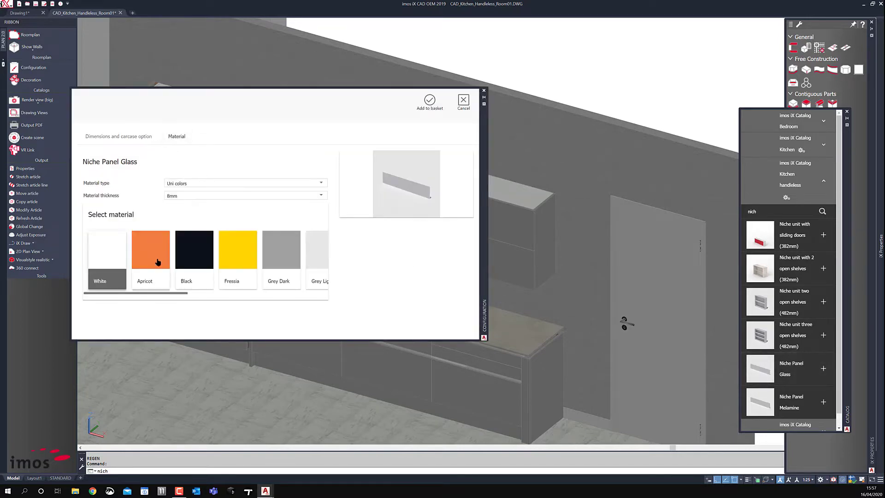
scroll(156, 258, right, 5)
scroll(152, 257, left, 5)
scroll(175, 256, right, 6)
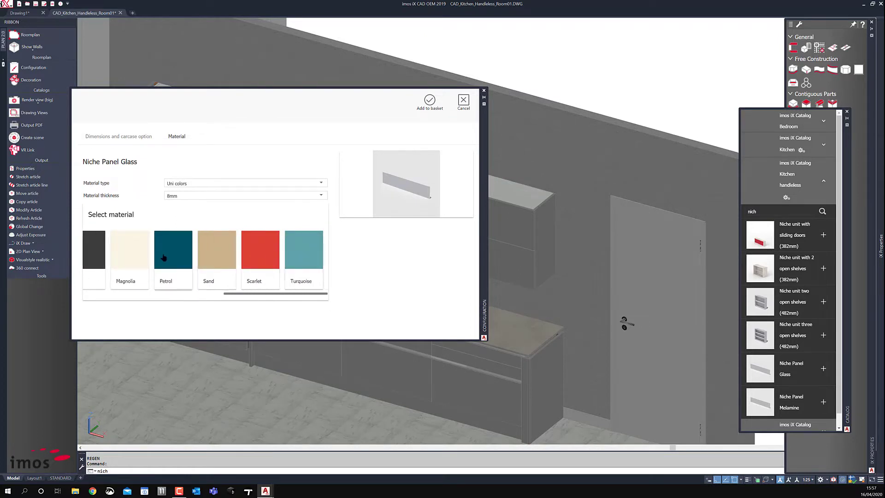
scroll(230, 258, left, 2)
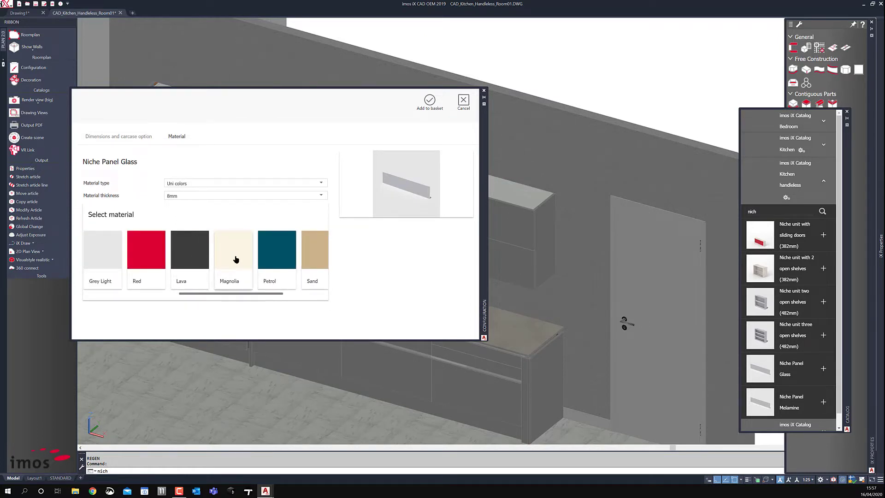
click(208, 249)
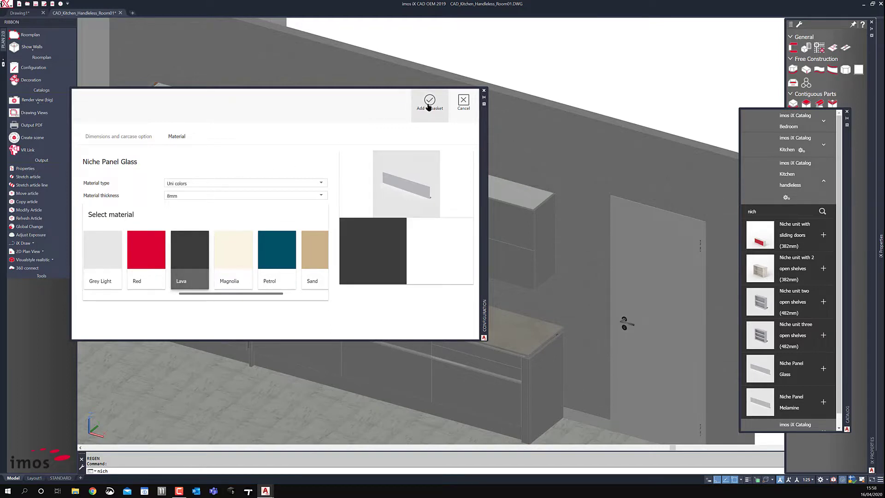
click(429, 107)
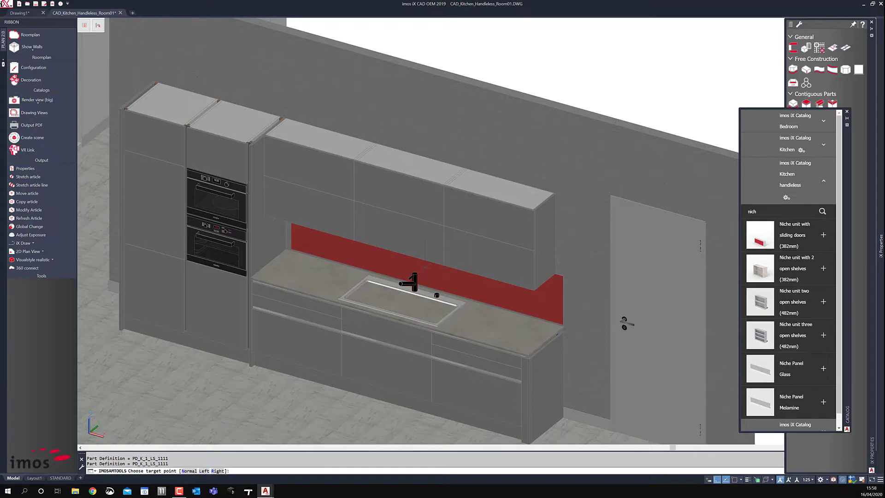
click(424, 267)
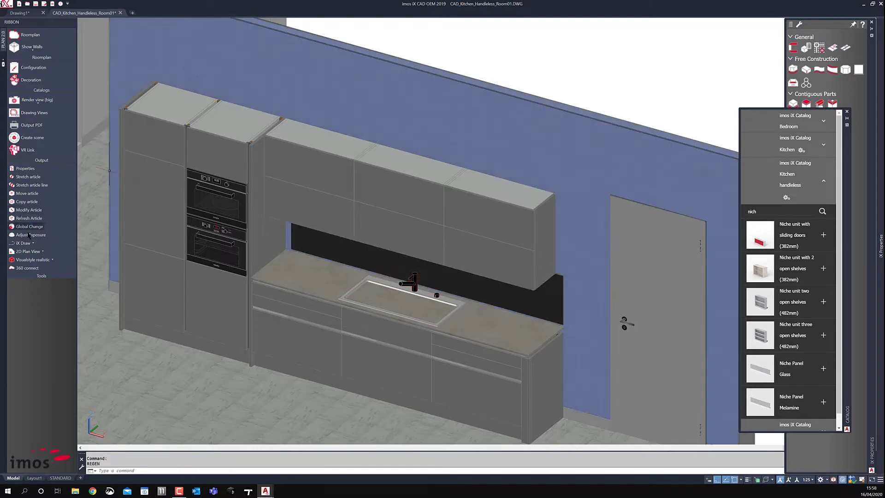
Stretch the niche panel to close the gap at its end beside the tall cabinets
click(27, 177)
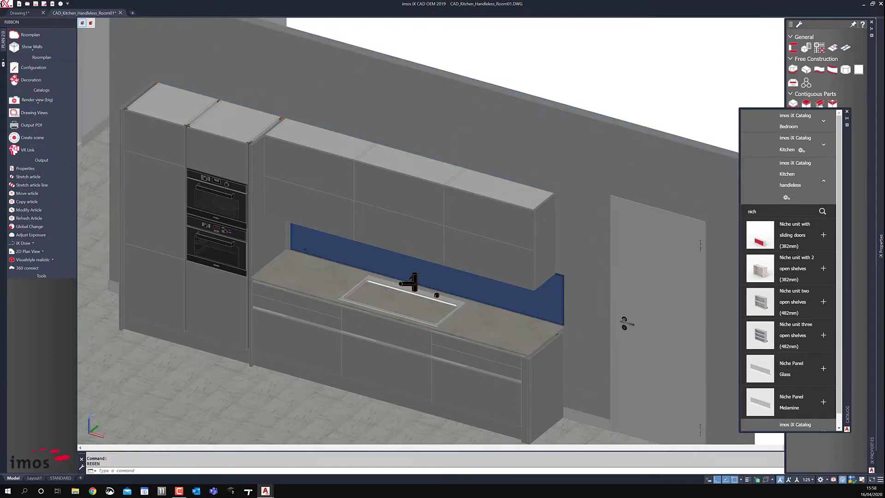
click(321, 248)
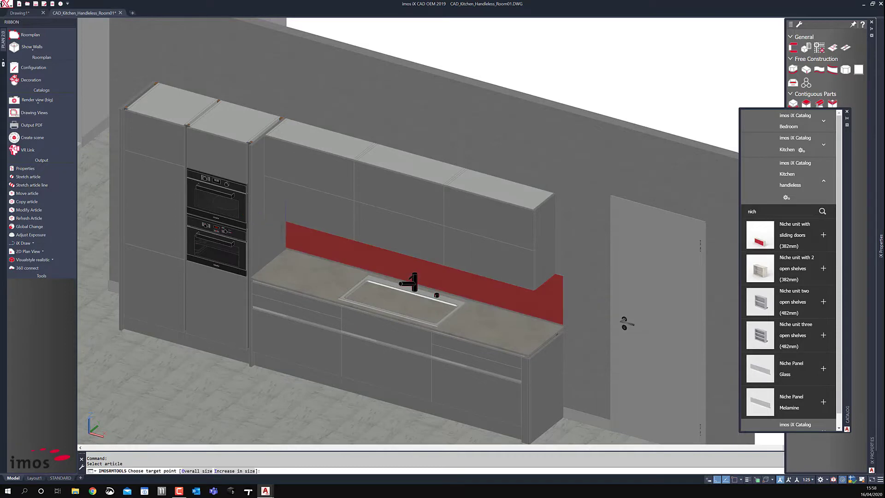
click(613, 314)
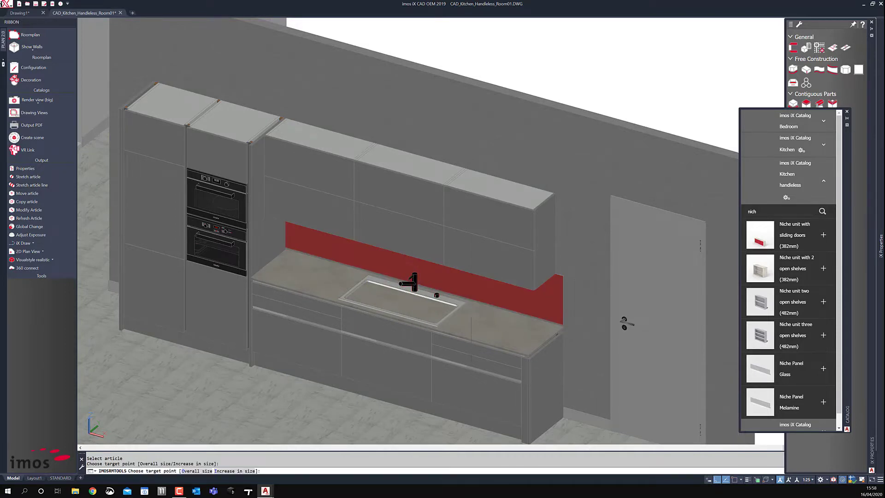
click(612, 314)
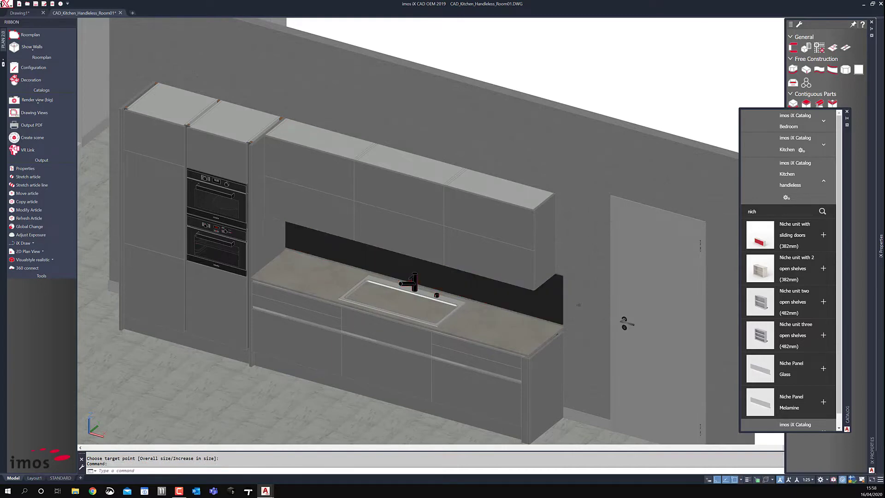
scroll(555, 308, up, 3)
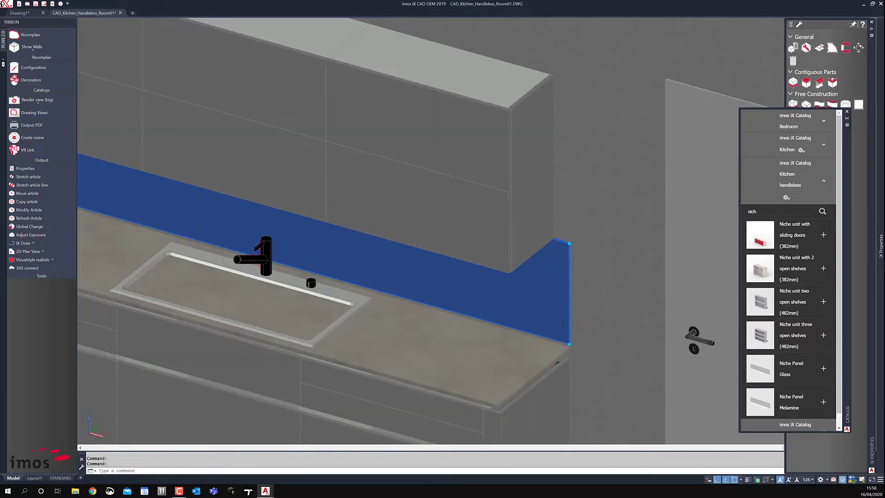
scroll(549, 300, down, 5)
text(m)
key(Return)
click(543, 89)
text(20)
key(Return)
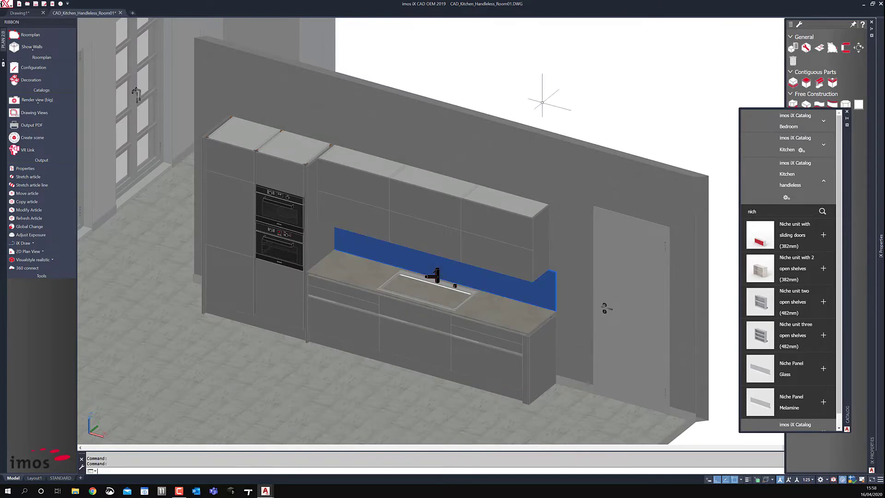
scroll(506, 302, up, 3)
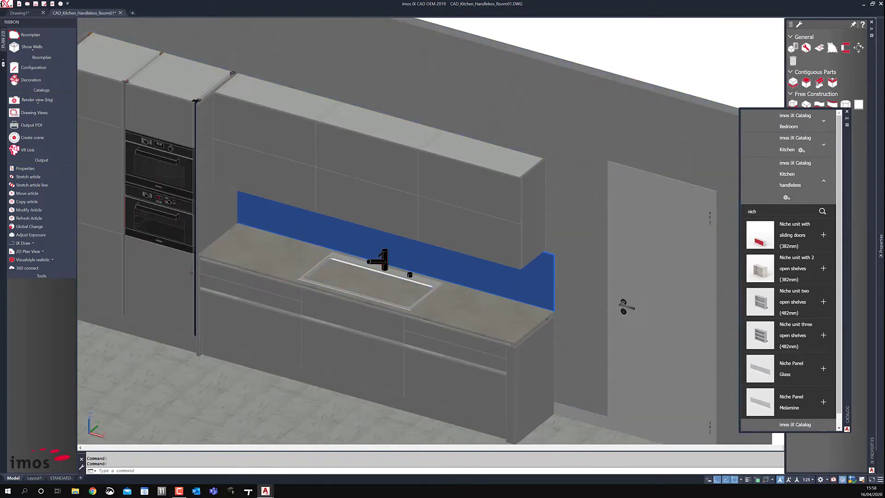
scroll(196, 263, down, 3)
middle_drag(196, 262, 302, 267)
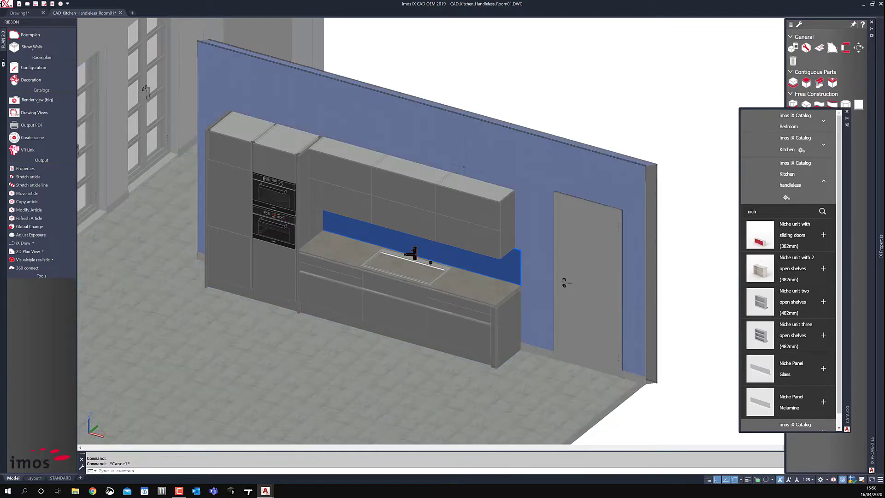
Switch to the plan view of the current UCS and show the hidden elements
click(471, 70)
key(Escape)
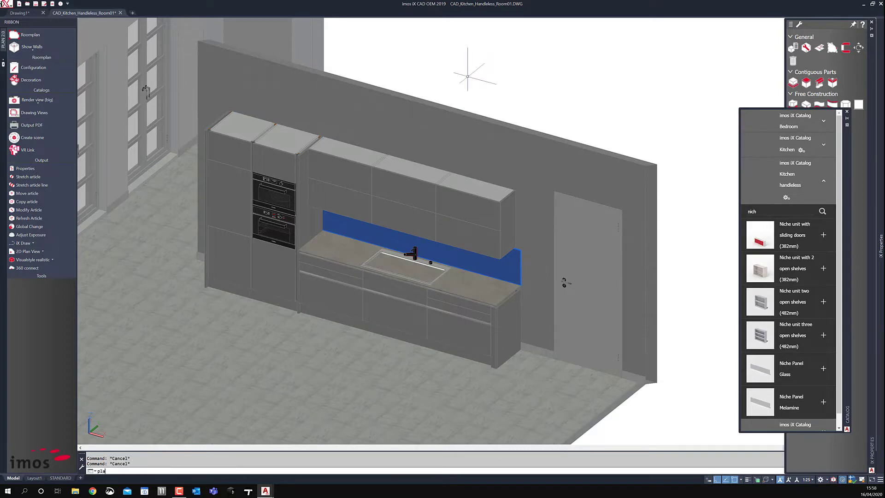
text(plan)
key(Return)
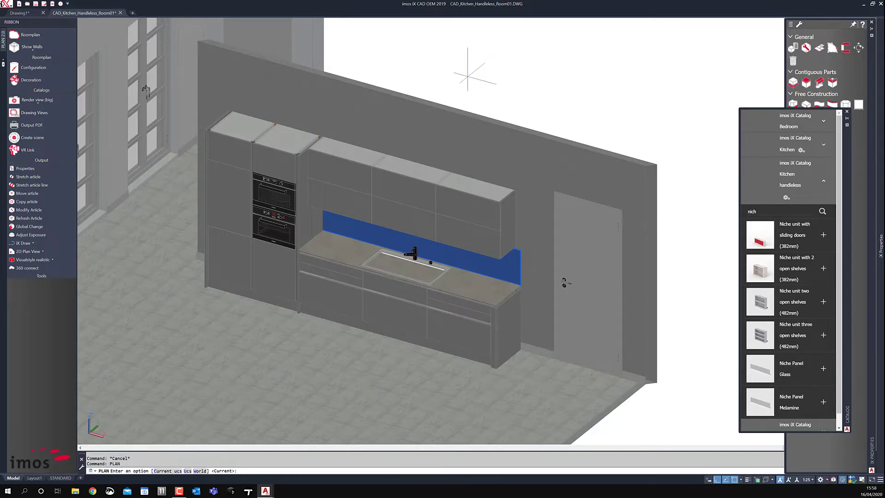
text(c)
key(Return)
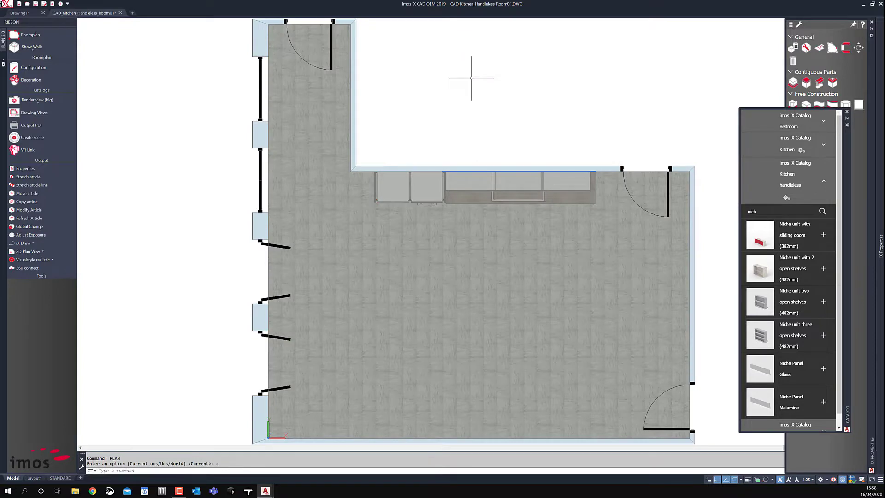
right_click(468, 88)
mouse_move(507, 176)
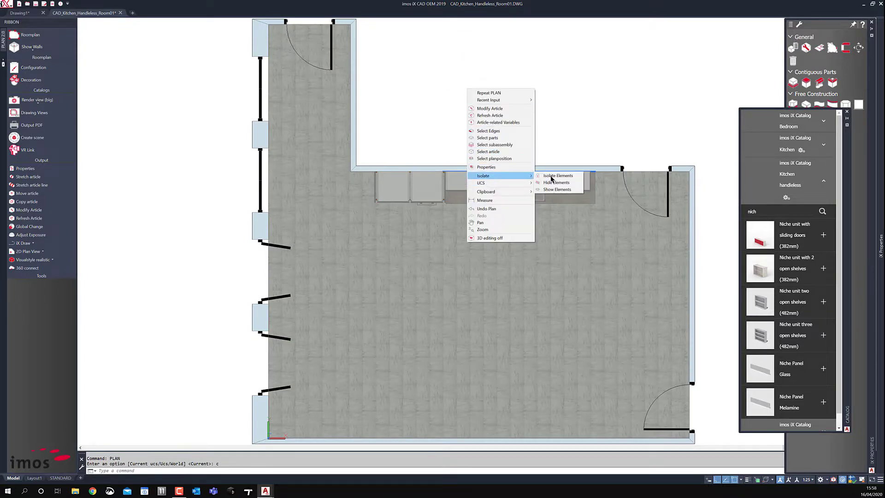
click(556, 182)
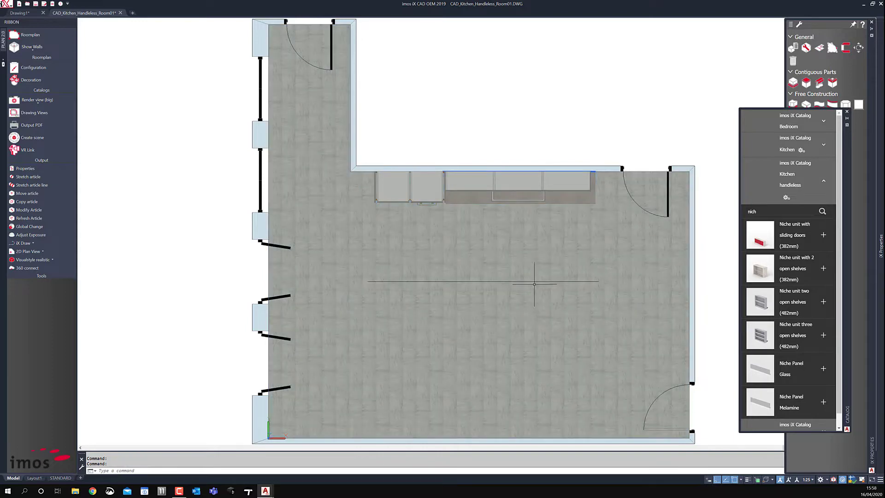
Move the island guide line a short distance along its own direction in the plan view
click(499, 280)
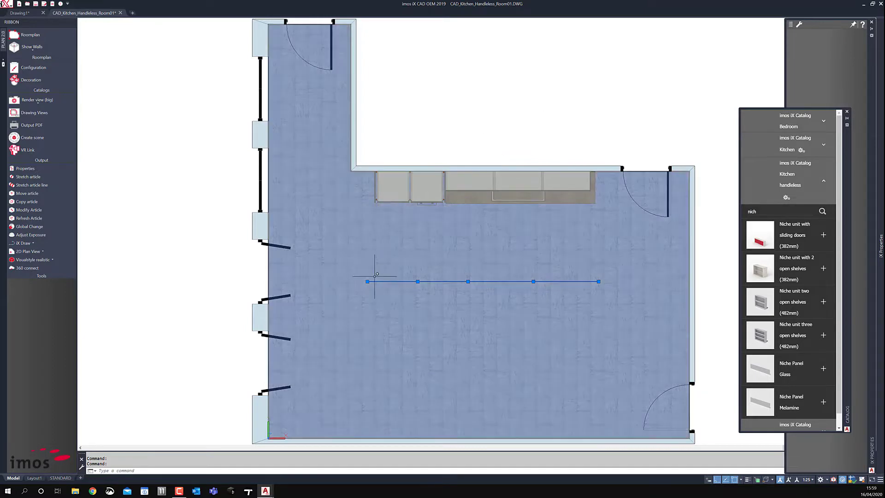
text(m)
key(Return)
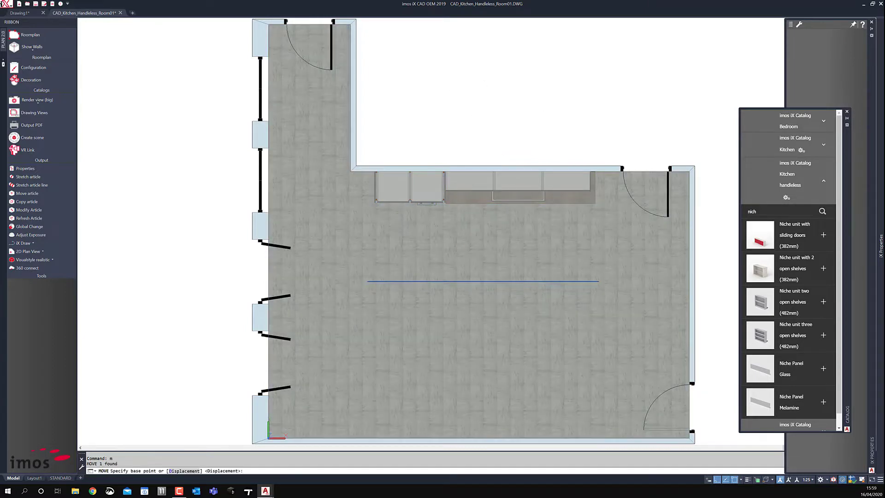
click(473, 89)
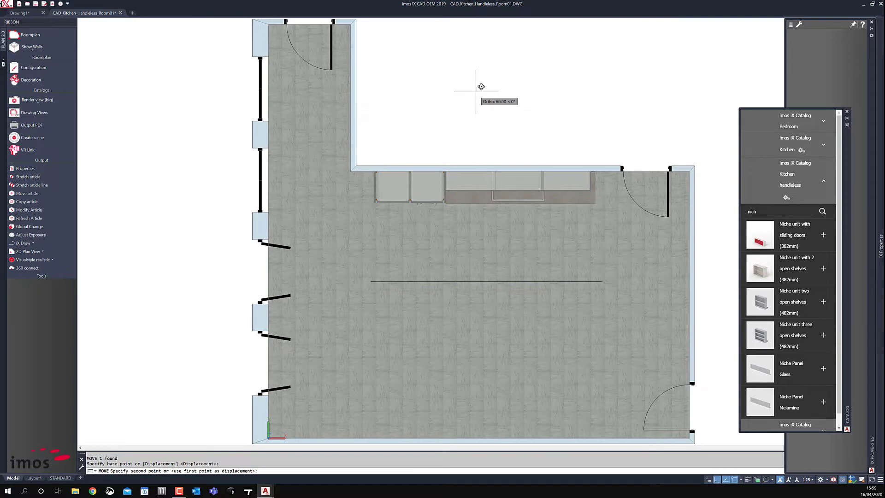
click(477, 91)
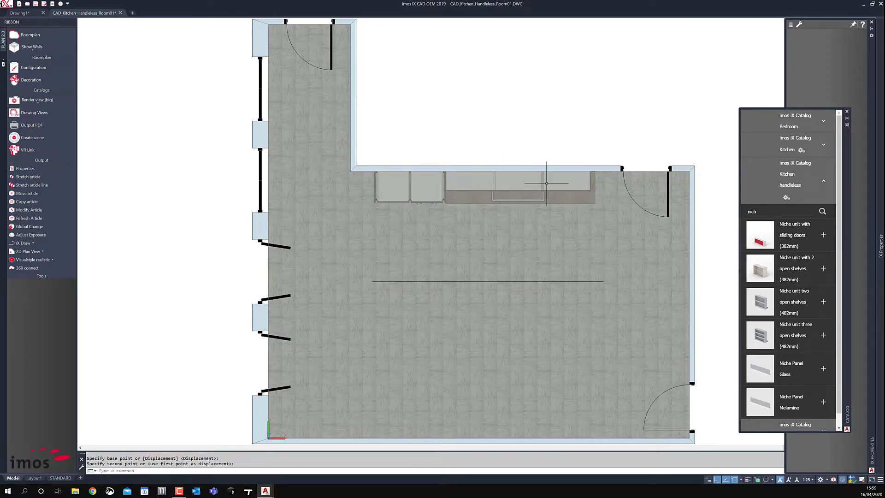
Search the catalog for "drawer" and place the 900 mm two-drawer cooker base unit with integrated extractor on the kitchen side of the guide line
middle_drag(451, 141, 386, 138)
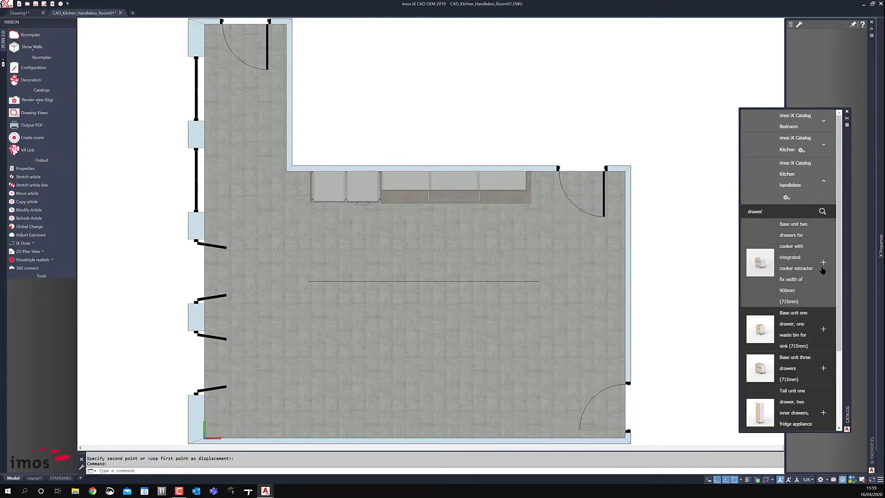
click(823, 263)
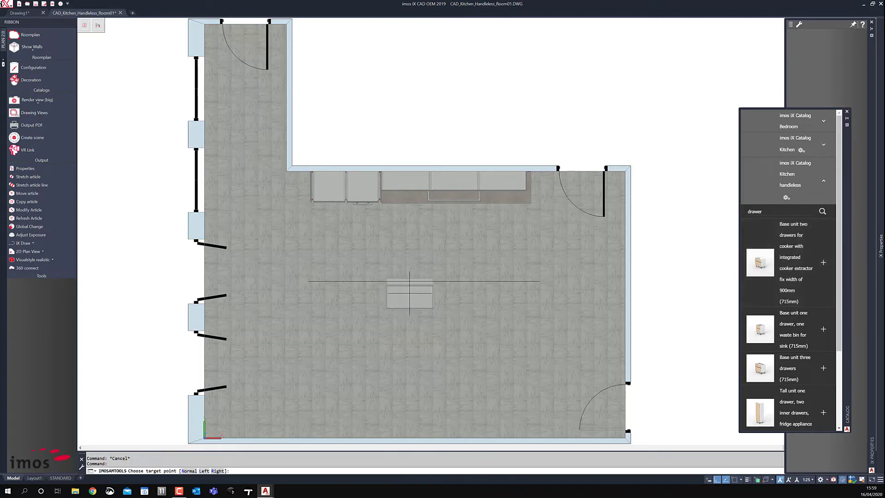
middle_drag(410, 294, 384, 212)
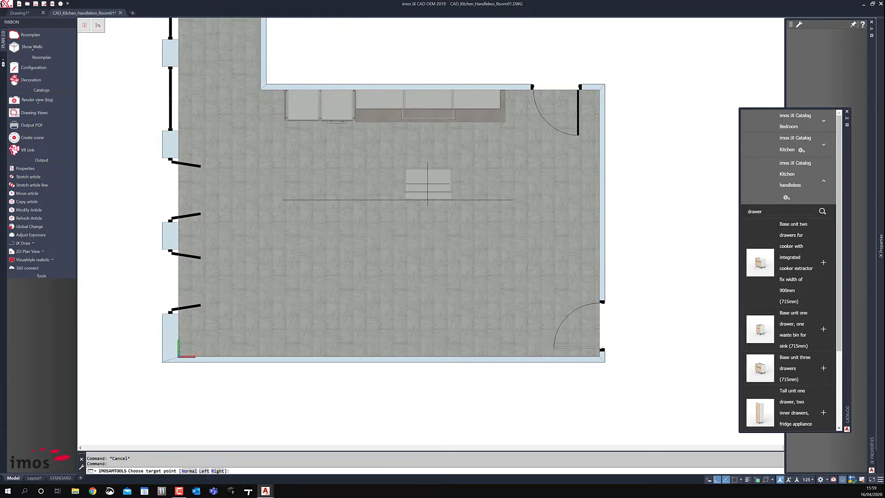
scroll(427, 183, up, 4)
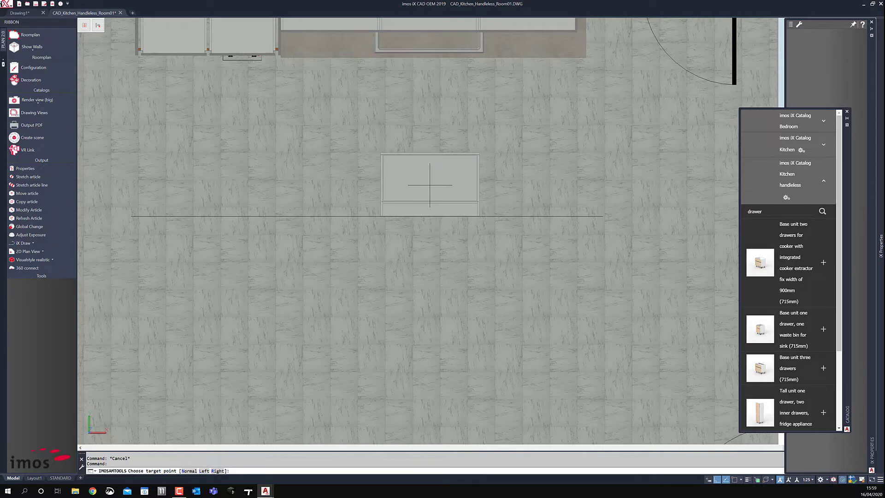
click(429, 184)
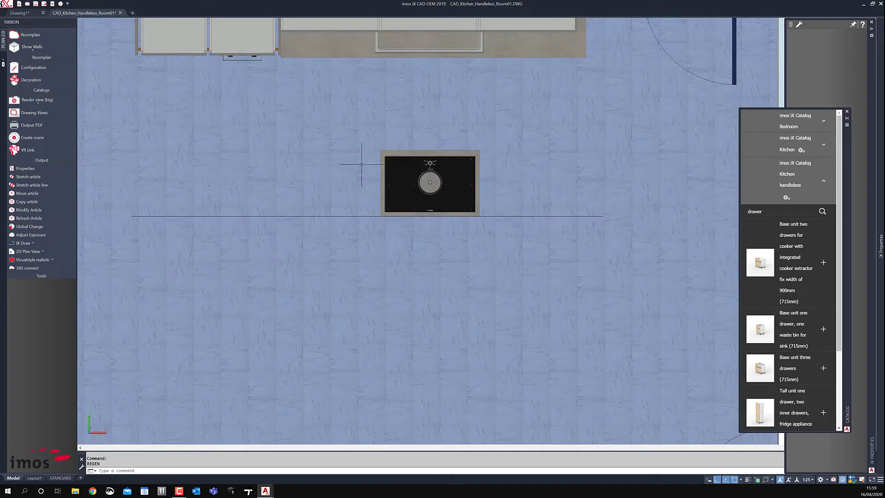
Turn the plan into a 3D view of the island and hide the guide line
text(p)
key(Return)
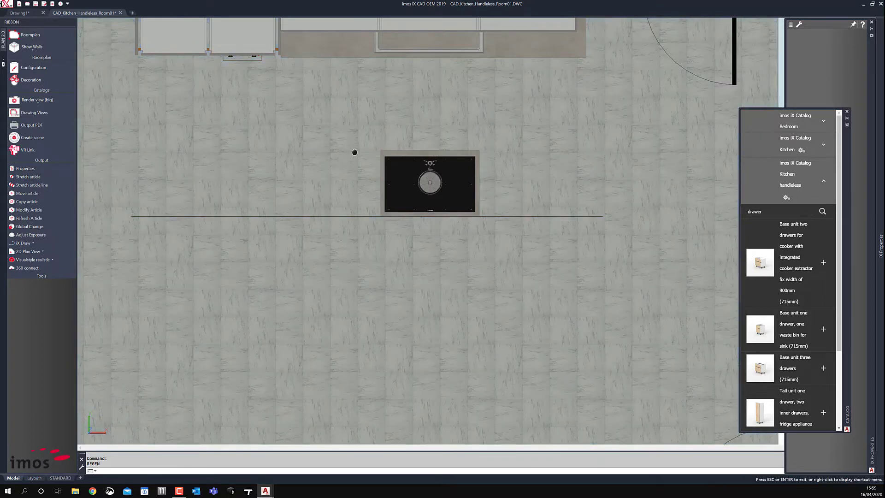
drag(354, 153, 296, 178)
key(Escape)
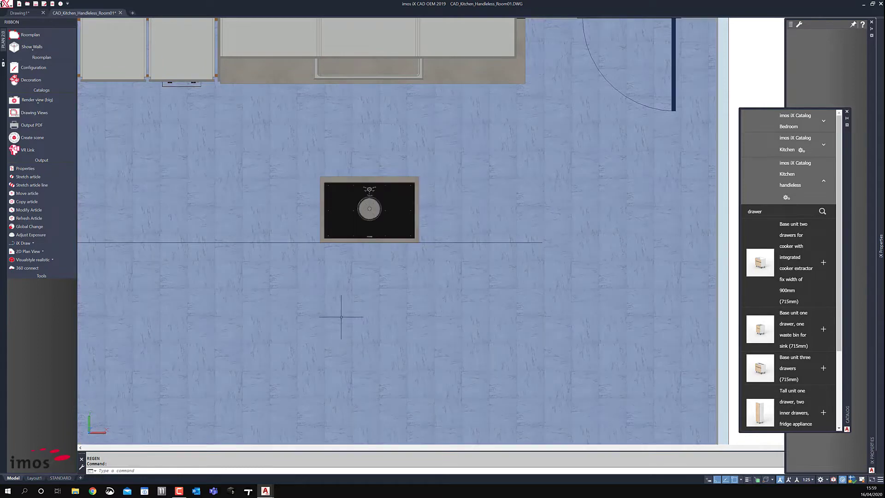
scroll(373, 266, down, 2)
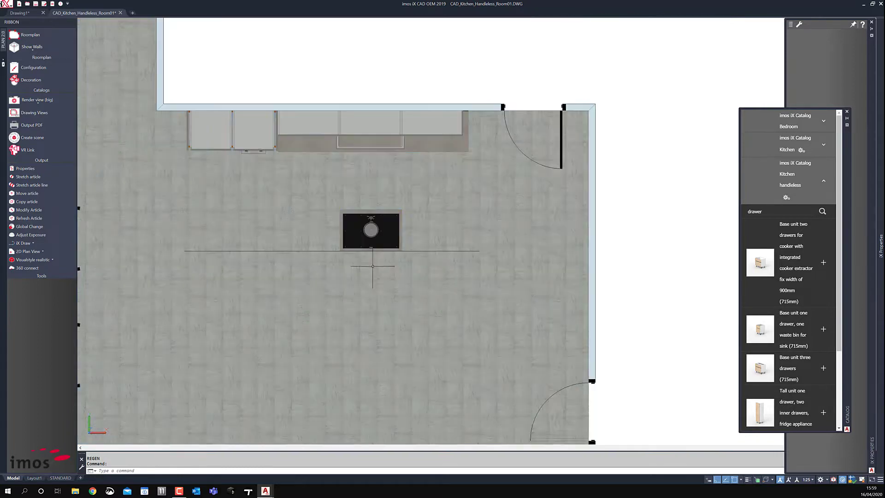
shift+middle_drag(372, 266, 378, 184)
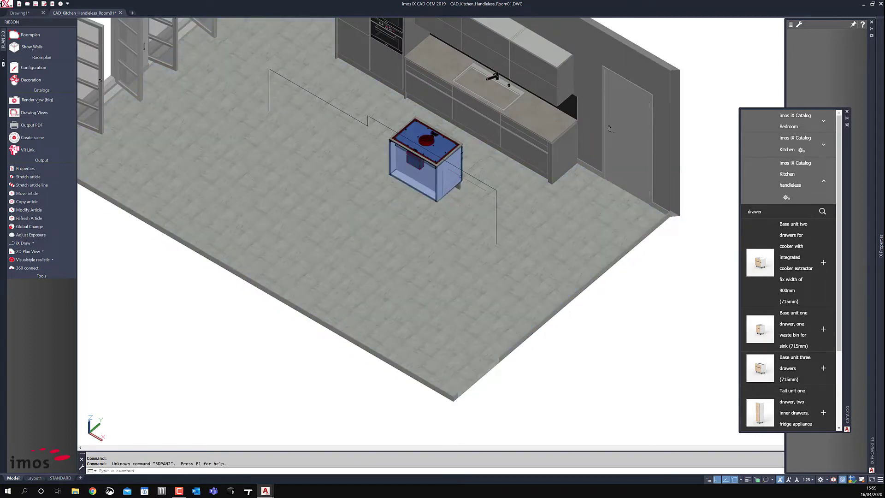
click(469, 175)
right_click(470, 175)
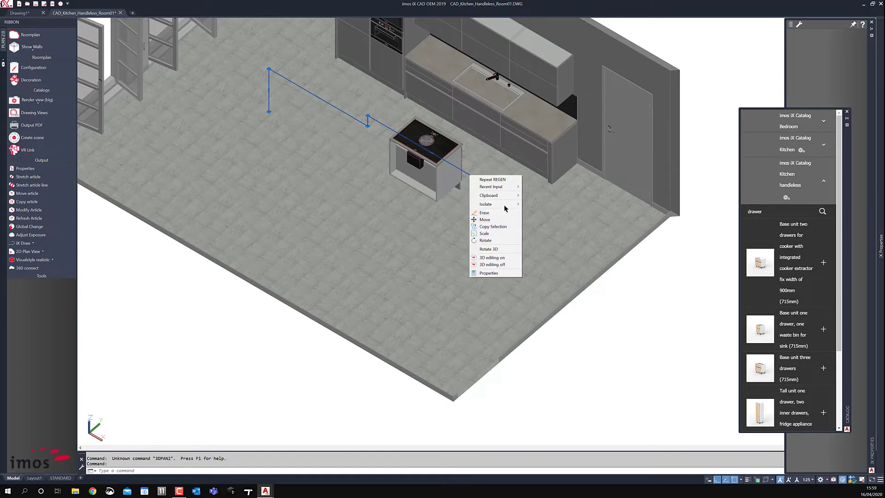
mouse_move(505, 204)
click(538, 212)
Copy a base unit from the wall run to the door-side end of the island's cooker unit
click(26, 202)
click(428, 90)
key(Return)
click(449, 173)
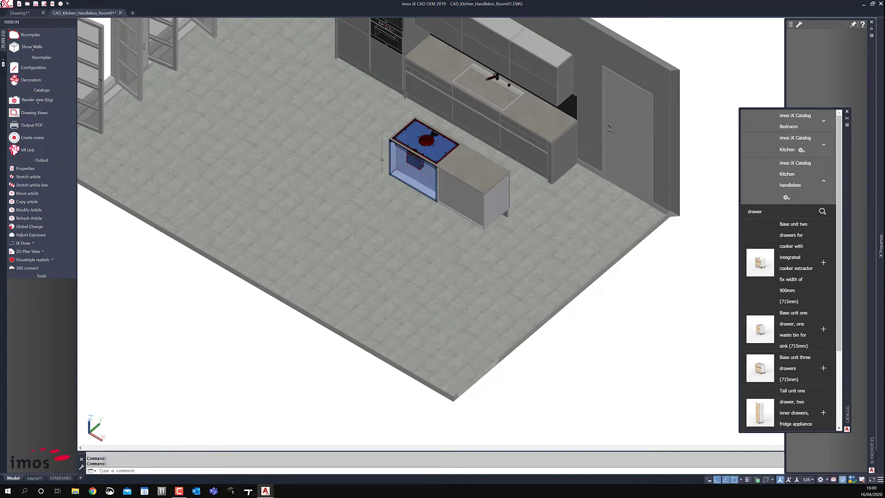
Copy a base unit to the window-side end of the island's cooker unit
click(28, 201)
click(465, 196)
key(Return)
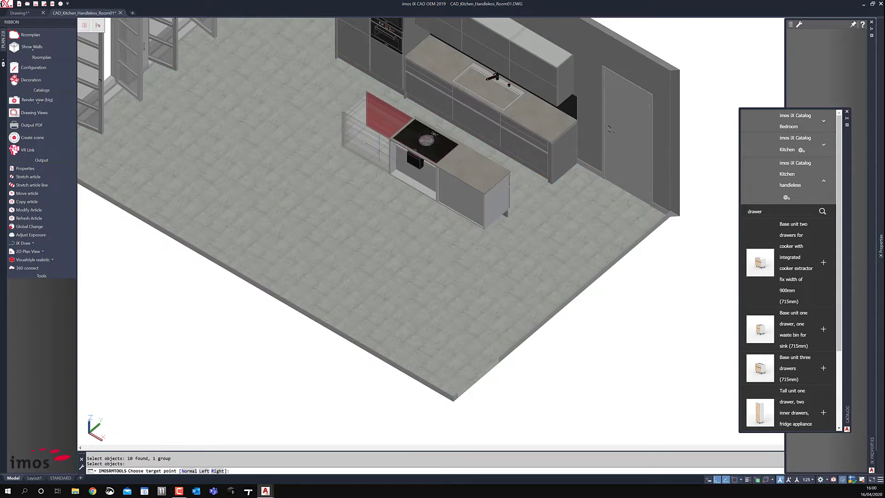
click(405, 148)
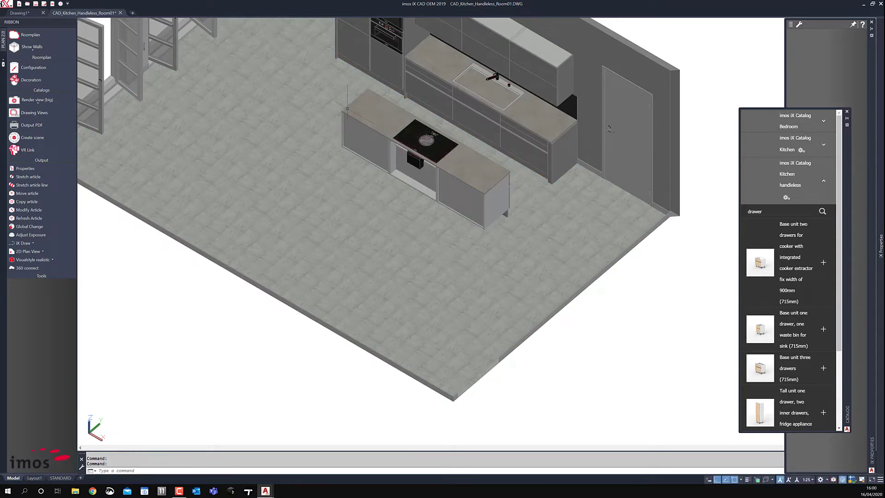
Search the catalog for "dish" and attach the Door full integrated for dishwasher (715mm) to the window-side end of the island
middle_drag(346, 107, 301, 186)
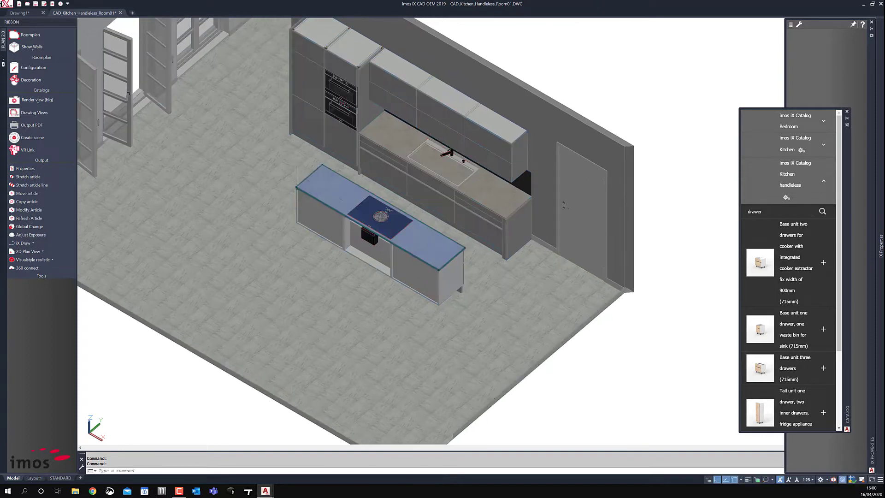
double_click(748, 211)
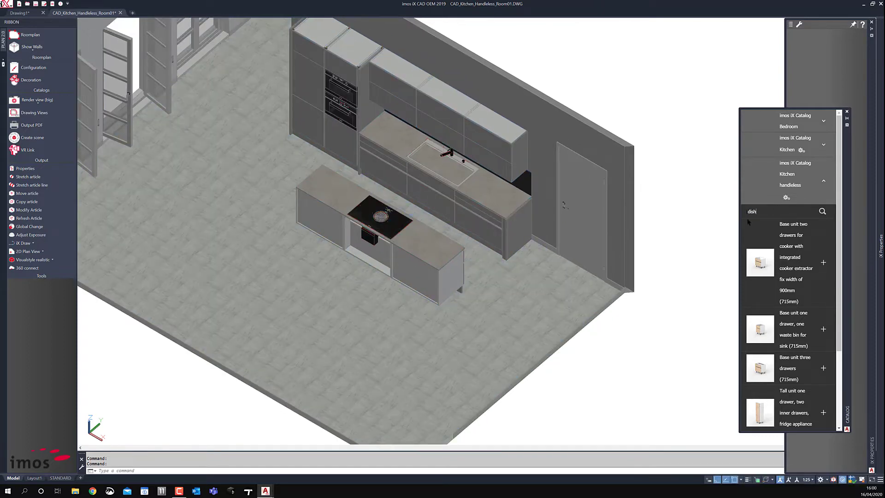
key(Return)
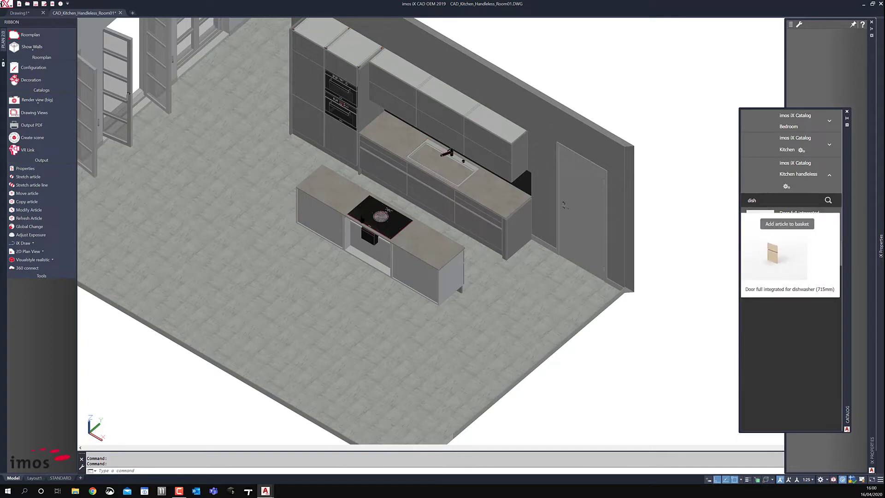
click(787, 223)
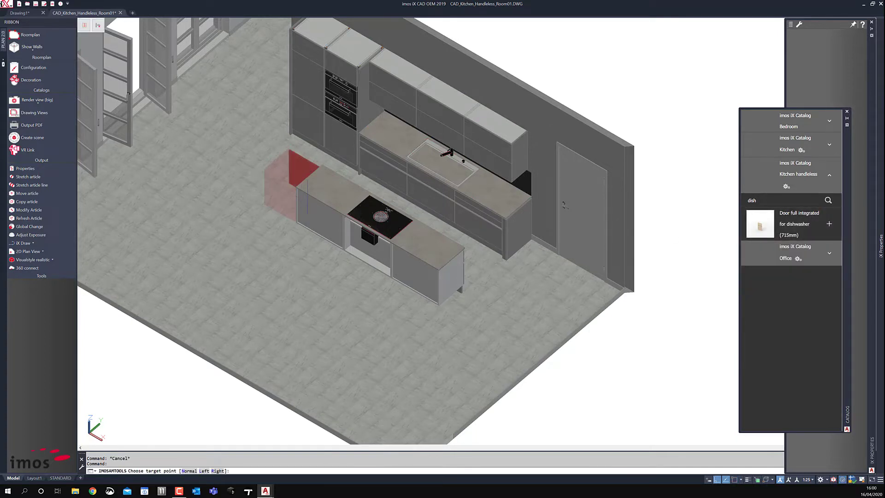
click(307, 203)
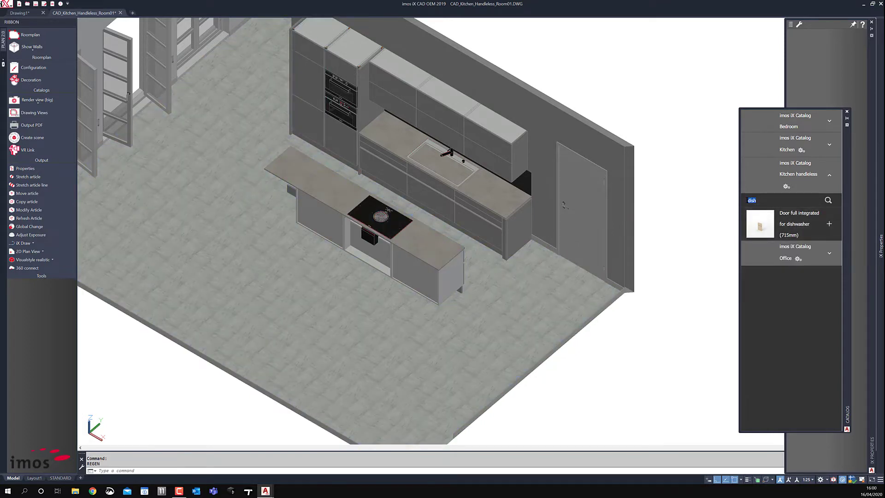
Add the Base unit one drawer, one waste bin for sink (715mm) with sink model None beside the dishwasher and update the C-construction
mouse_move(756, 213)
text(ink)
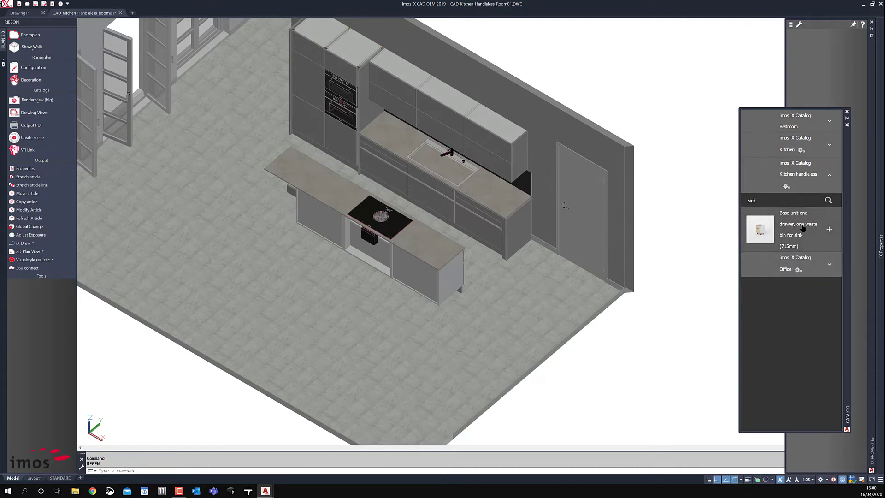
click(802, 228)
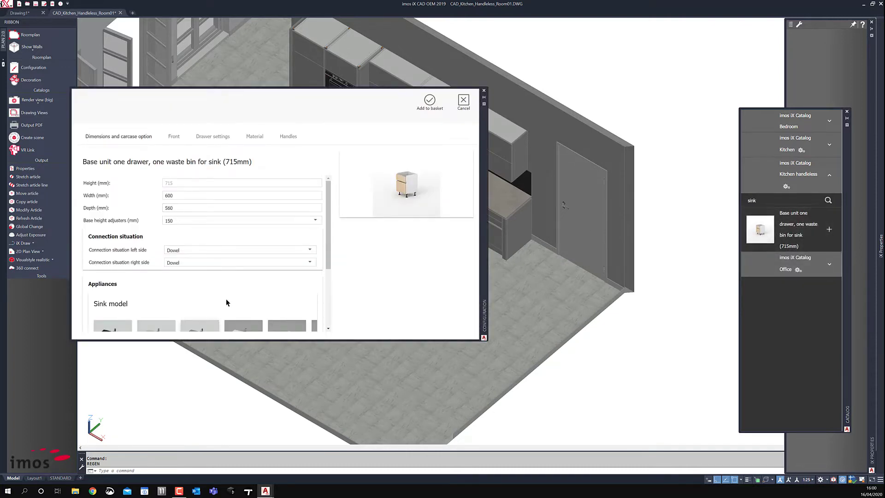
scroll(227, 302, down, 1)
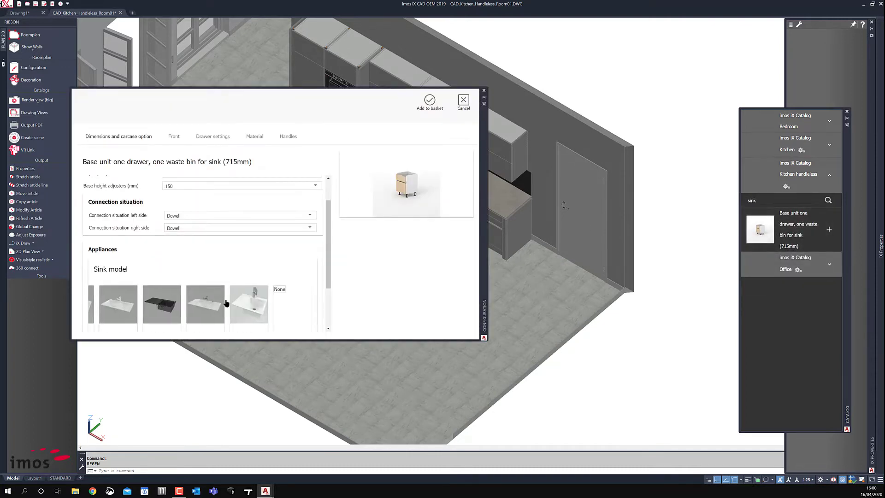
click(302, 311)
click(440, 103)
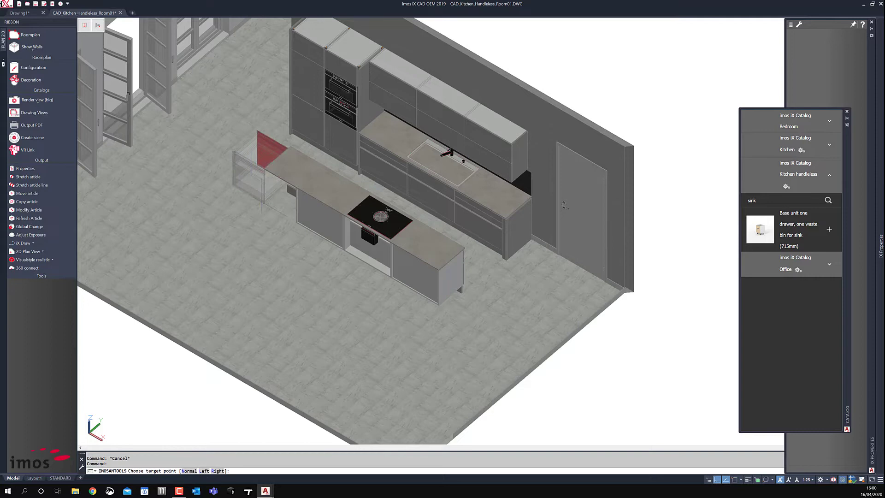
click(263, 217)
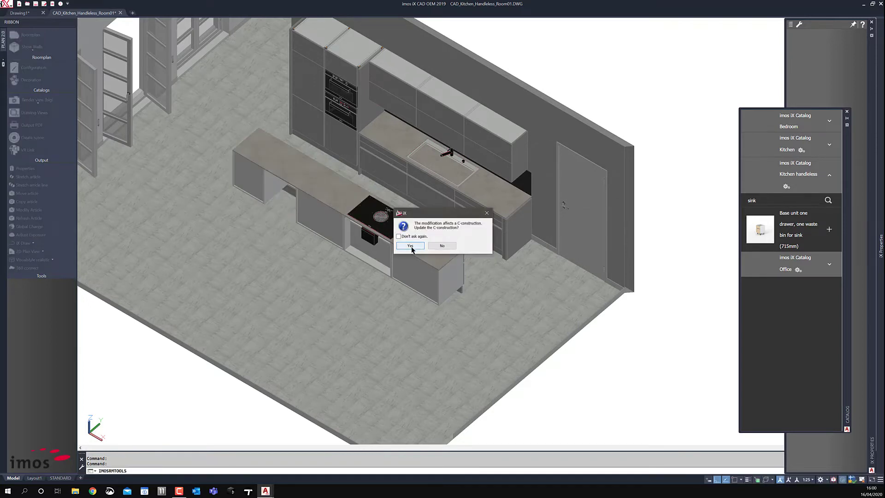
click(410, 245)
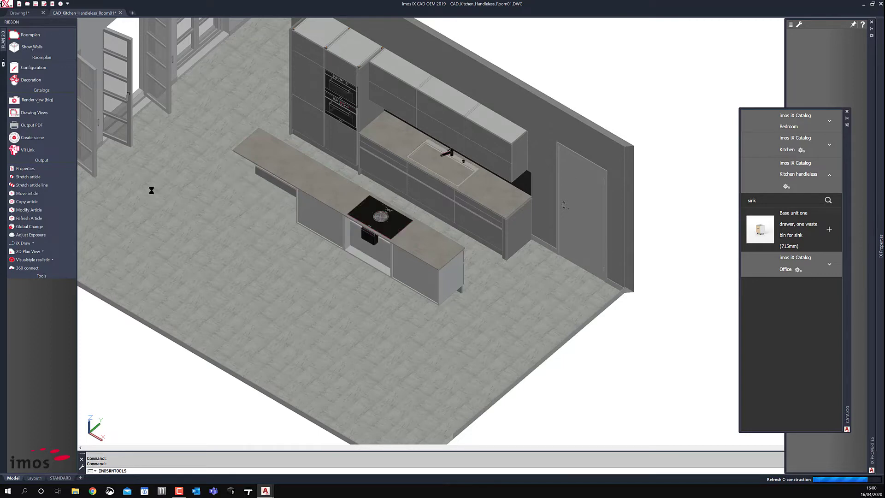
Copy the wall run's end panel to the window-side end of the island
click(26, 201)
click(516, 228)
key(Return)
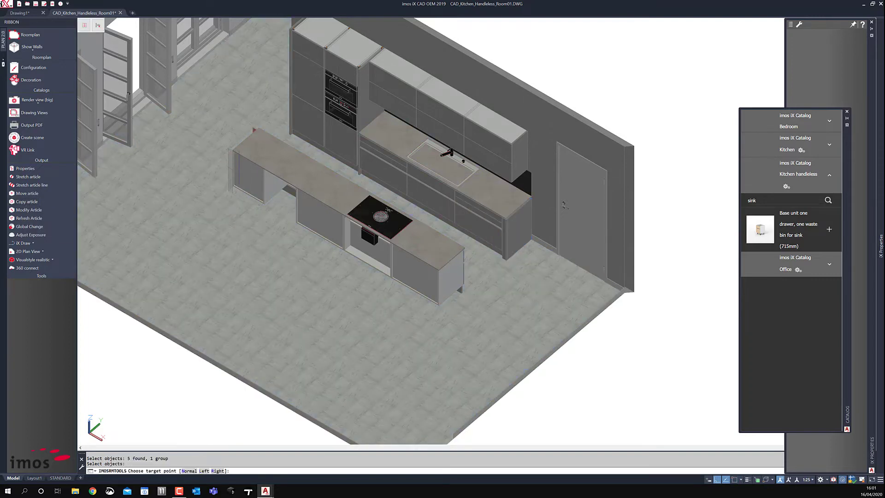
click(245, 172)
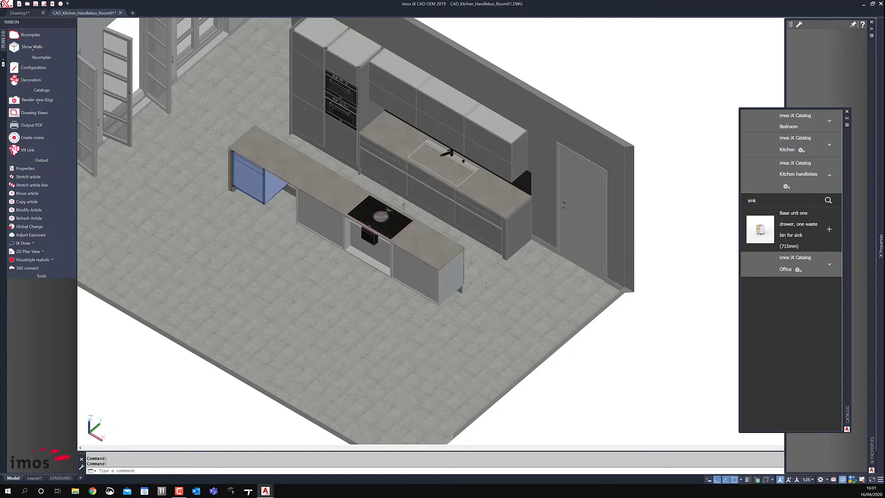
Search the catalog for "panel" and place the Left Vertical Panel for handleless at the door-side end of the island
double_click(751, 201)
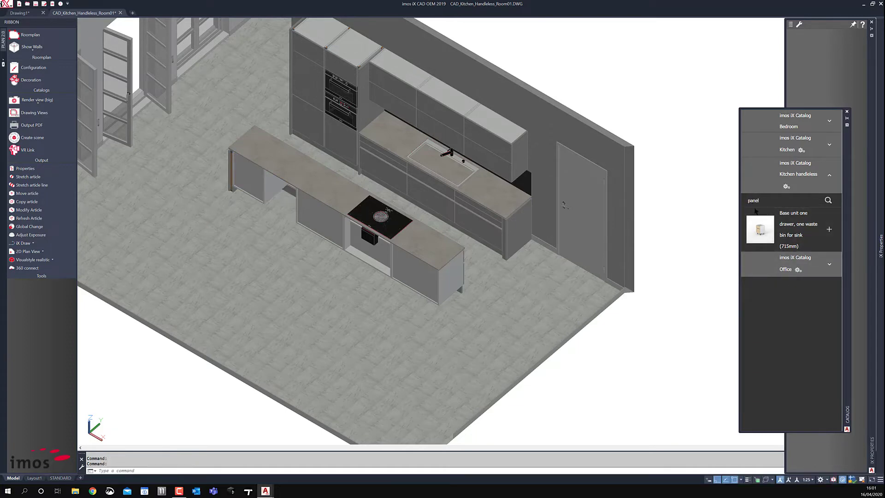
text(panel)
key(Return)
scroll(801, 325, down, 2)
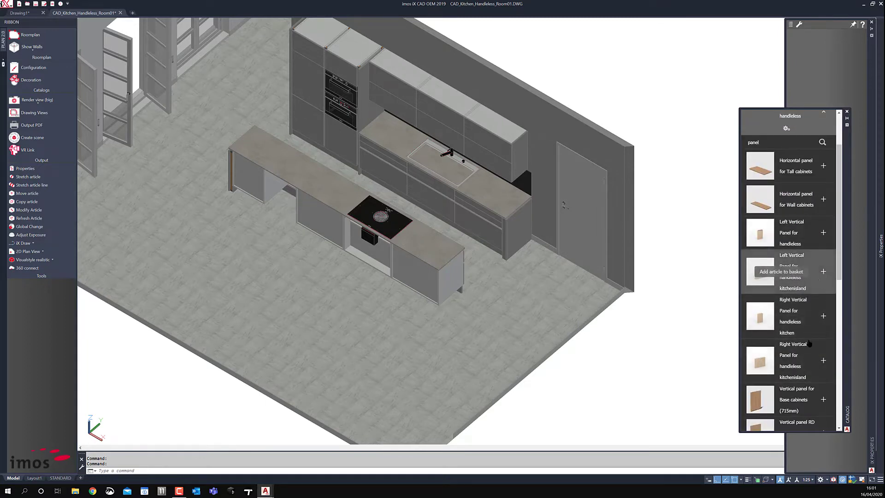
scroll(809, 343, down, 1)
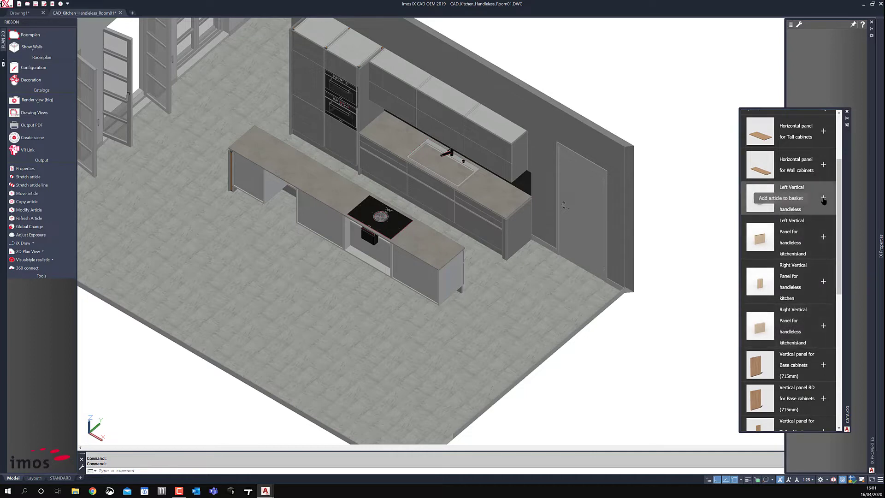
drag(628, 279, 450, 282)
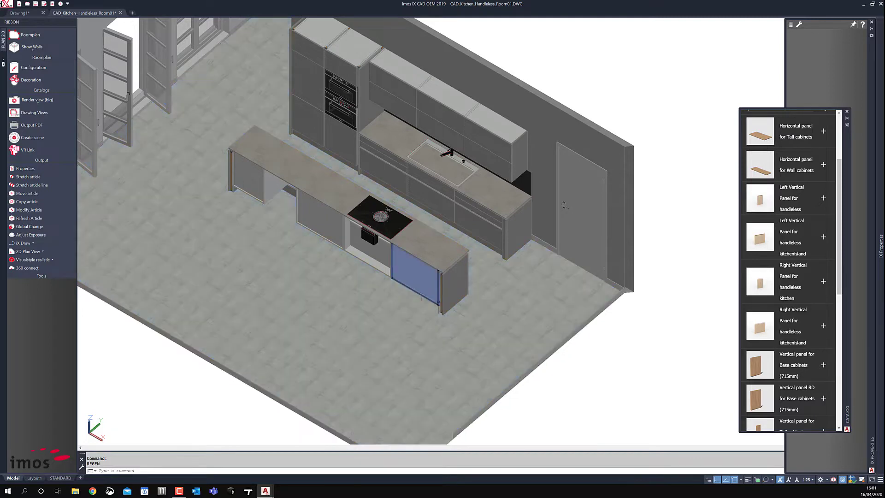
Show all hidden elements of the drawing again
right_click(297, 278)
mouse_move(327, 365)
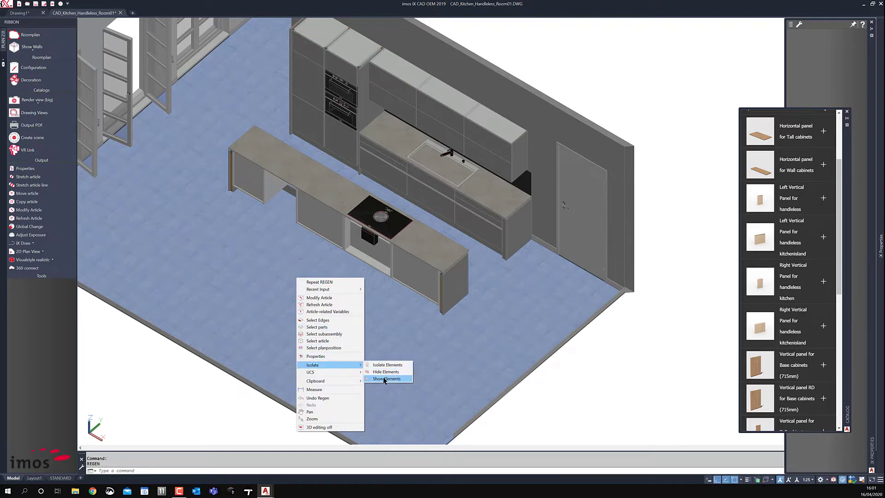
click(384, 376)
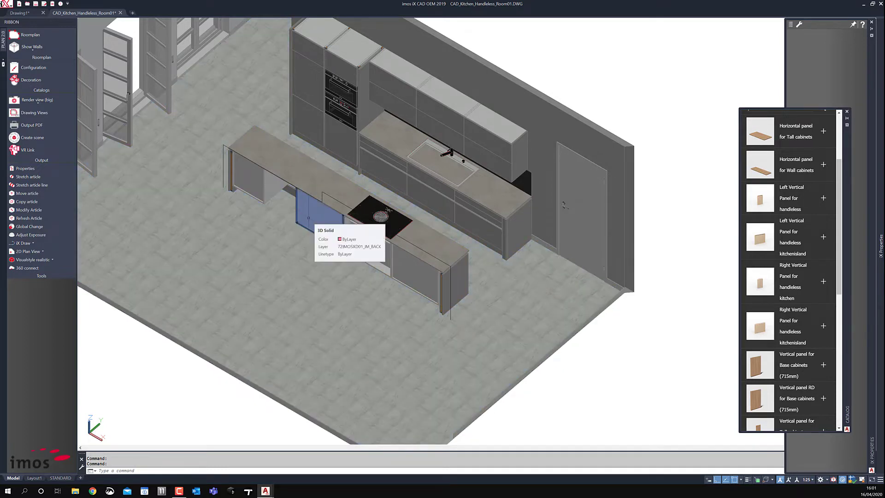
Generate the stepped wooden counter with end panels along the outline at the island's seating side, using Free Construction on its base unit
click(308, 218)
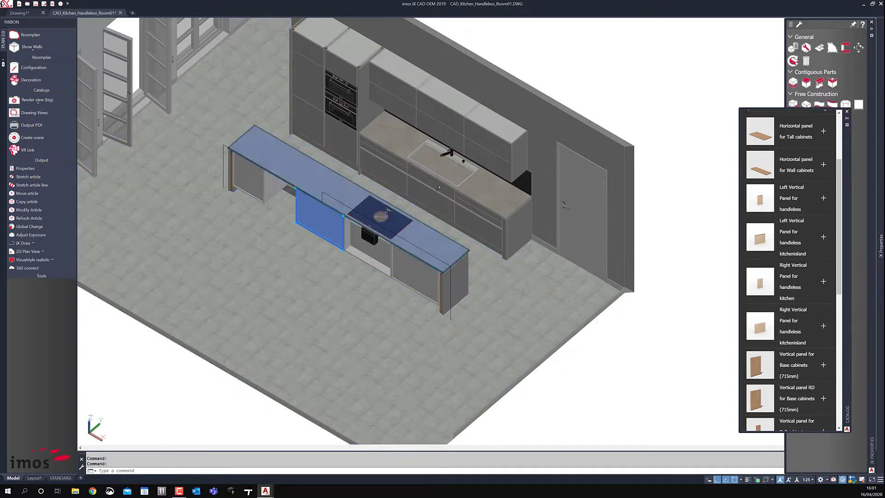
drag(851, 139, 766, 55)
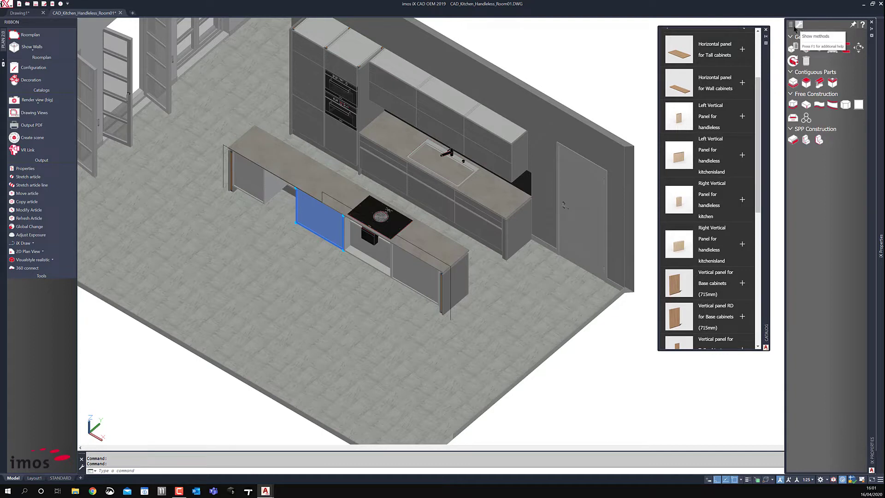
click(791, 24)
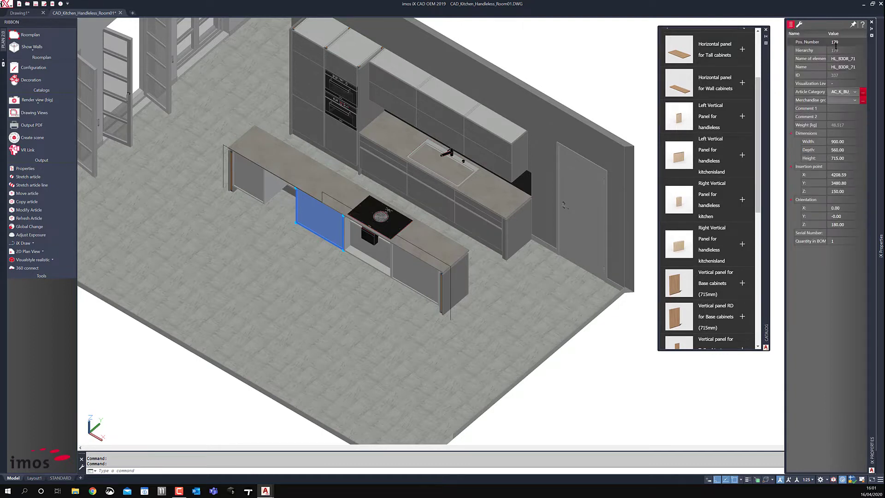
click(799, 25)
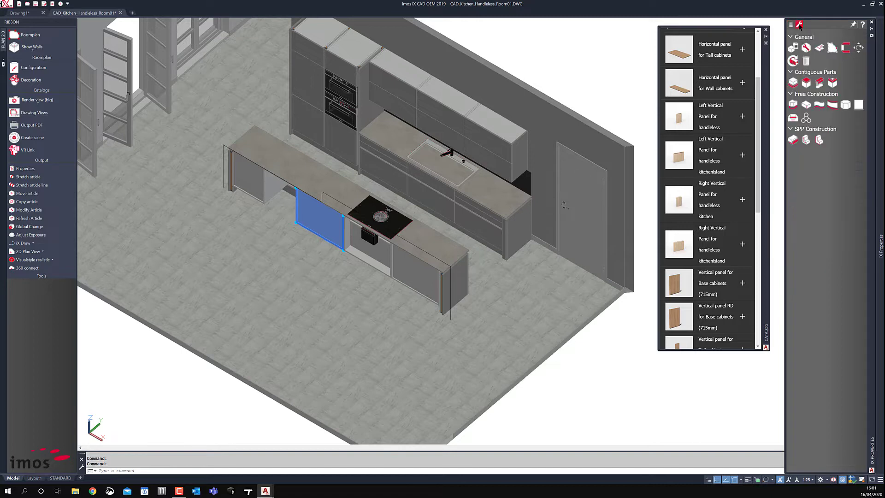
click(820, 107)
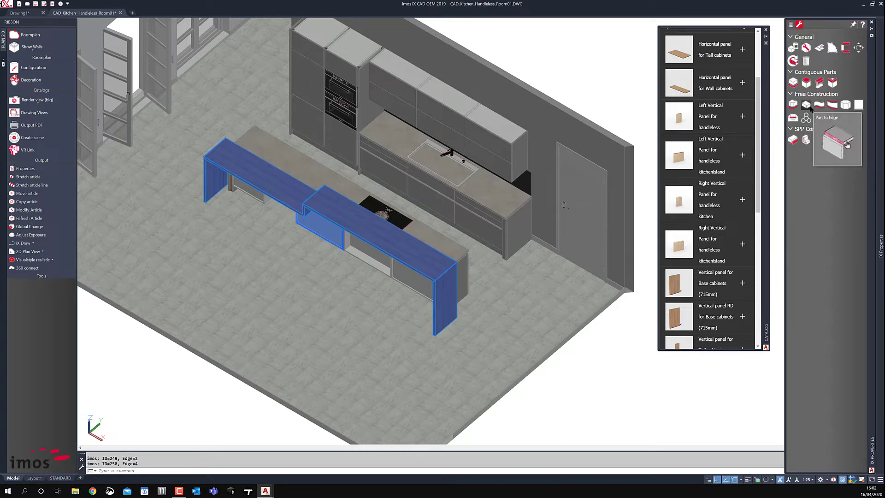
Use Part to Edge to add a vertical panel under the lower counter section with a 200 mm inset and 884 mm part height
key(Return)
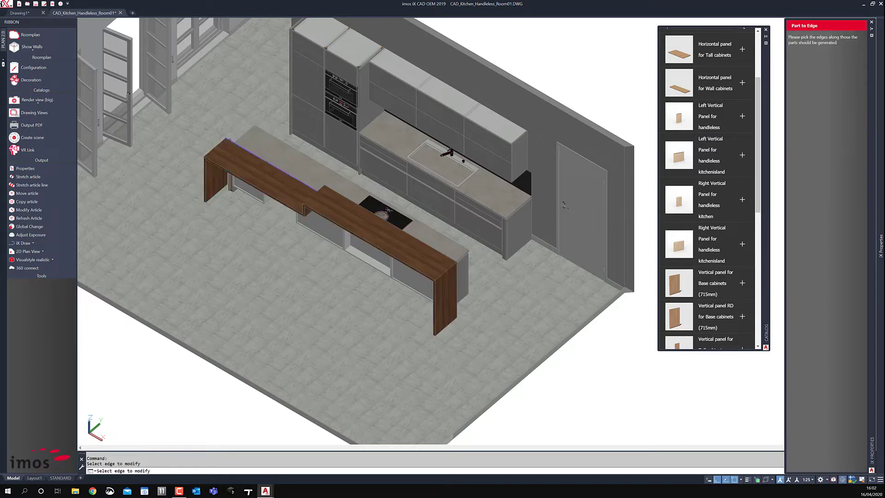
click(225, 190)
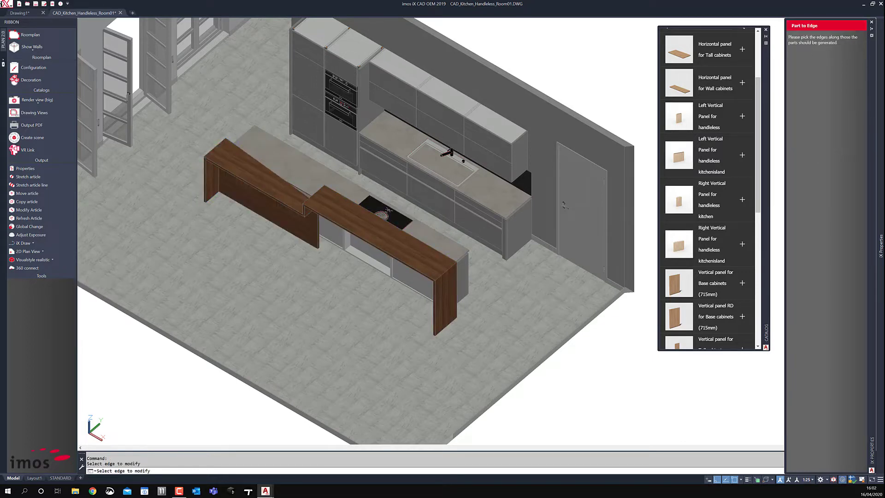
key(Return)
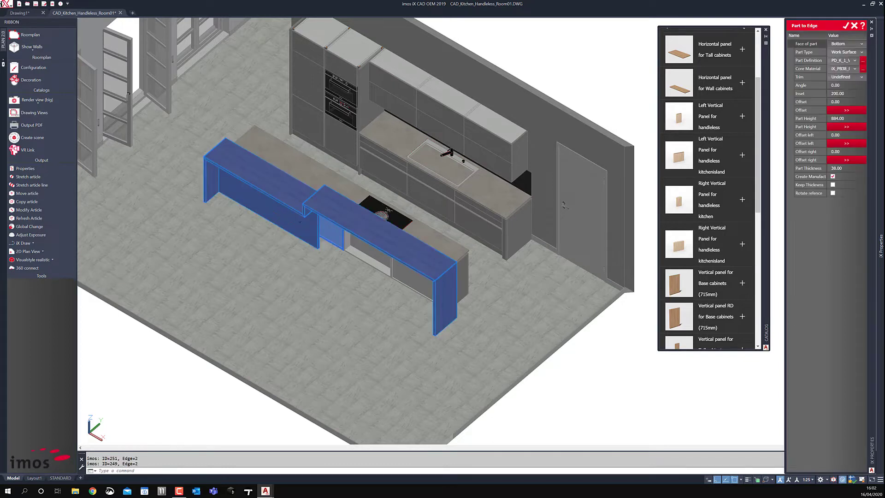
click(845, 26)
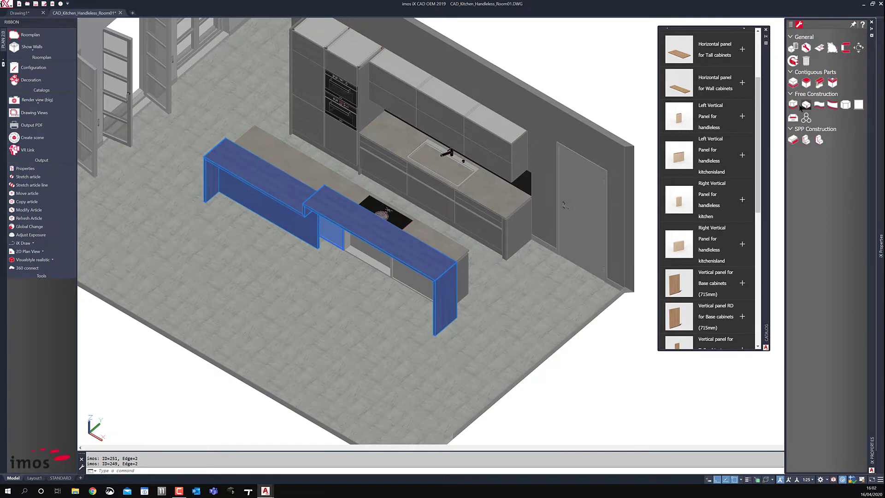
Use Part to Edge under the raised counter section with a 200 mm inset, extending the part height to the floor
key(Return)
click(448, 258)
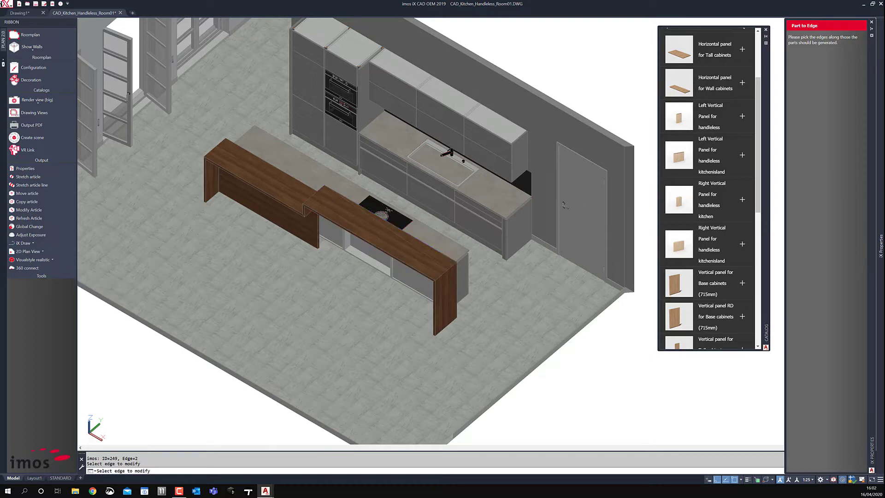
click(323, 210)
key(Return)
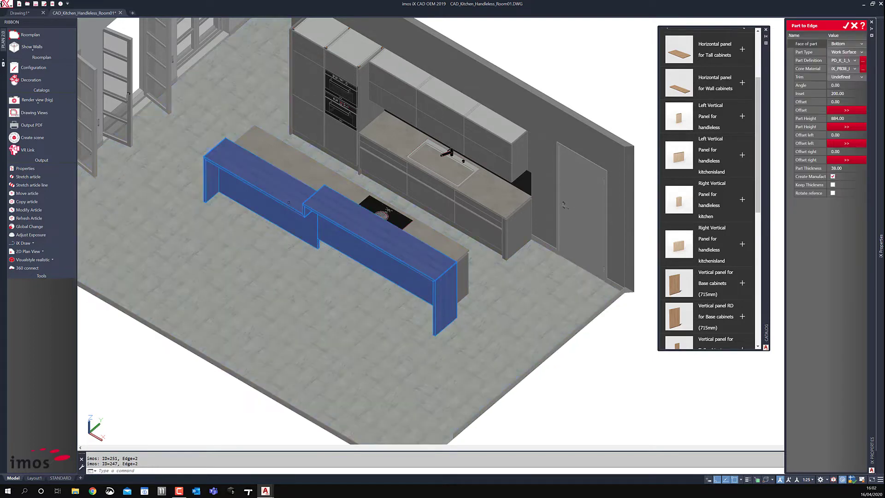
click(846, 127)
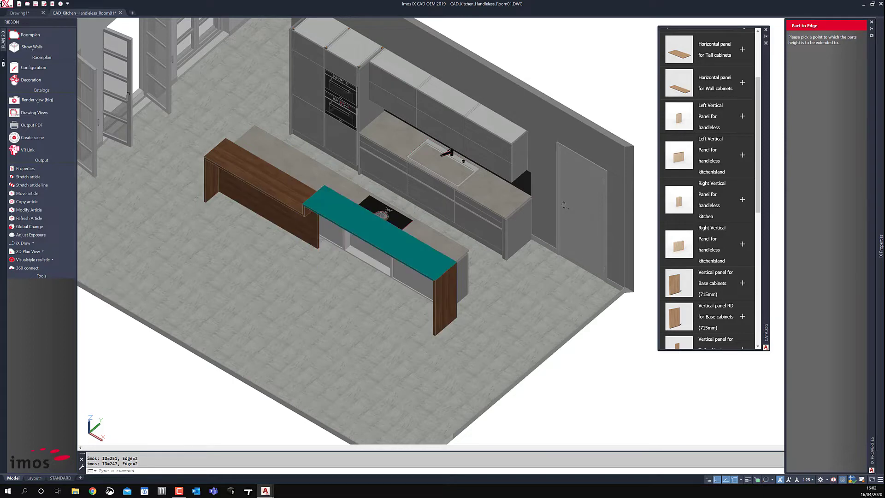
click(263, 312)
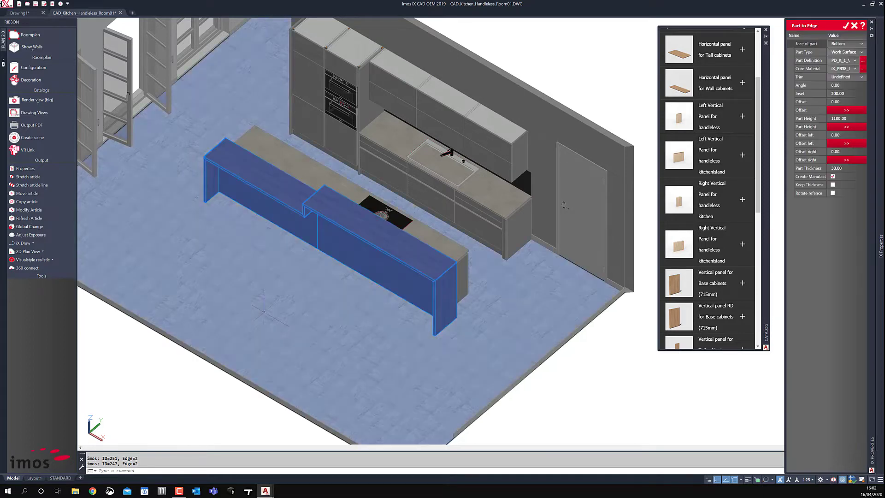
middle_drag(270, 286, 272, 319)
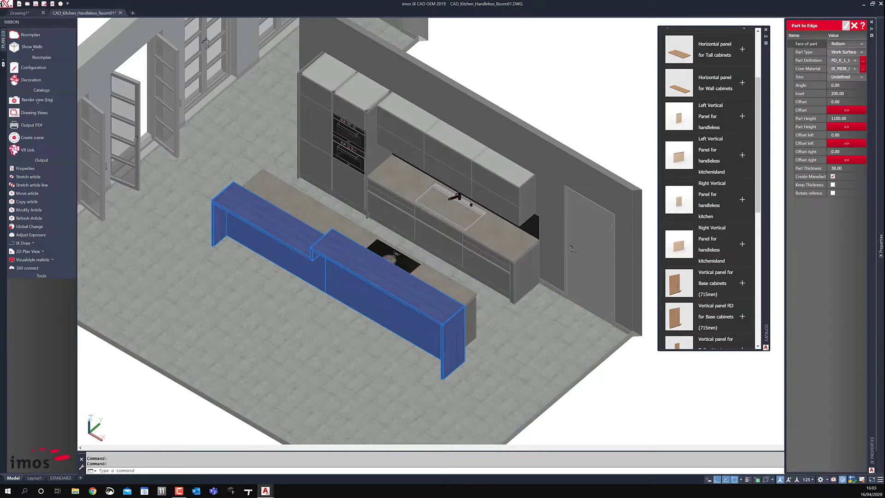
click(845, 26)
Clear the catalog search and open the Handleless Profiles category within Contiguous Parts
scroll(339, 298, up, 1)
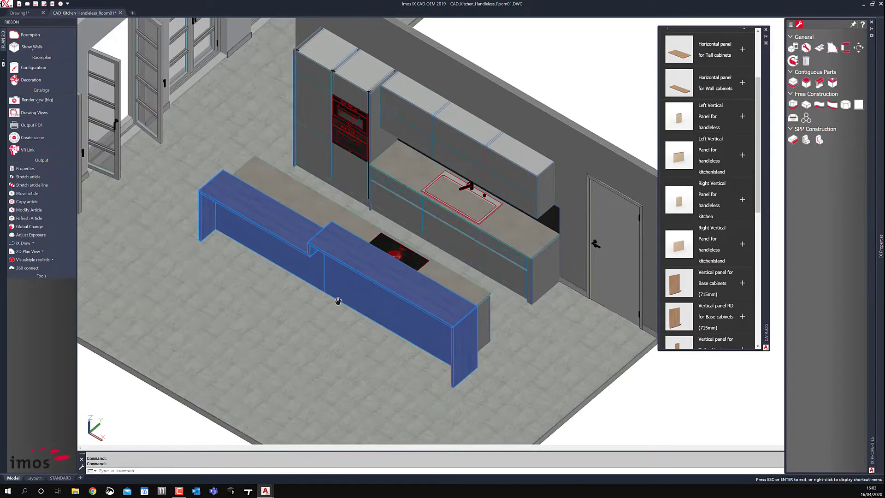
scroll(339, 301, up, 1)
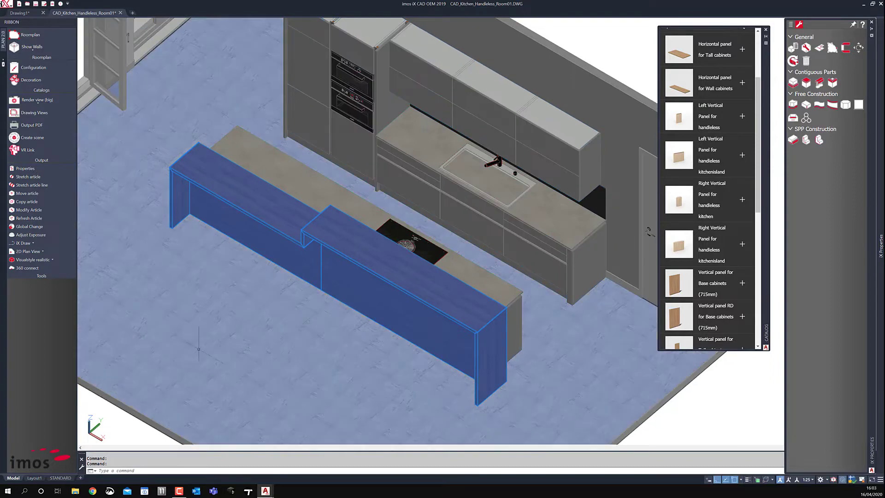
shift+middle_drag(297, 302, 314, 315)
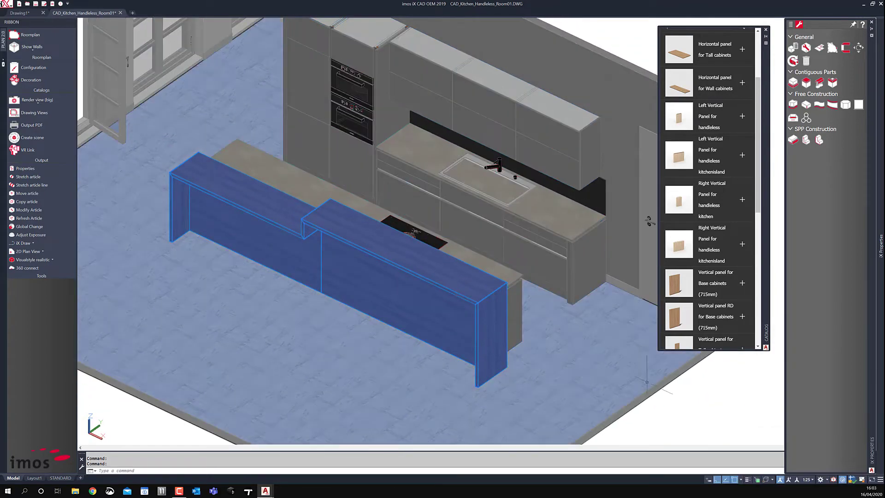
scroll(693, 217, up, 3)
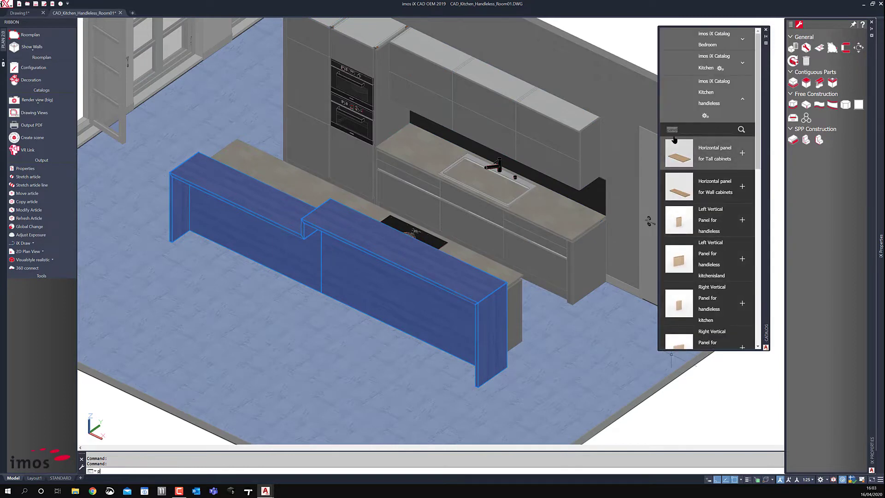
text(fil)
click(687, 130)
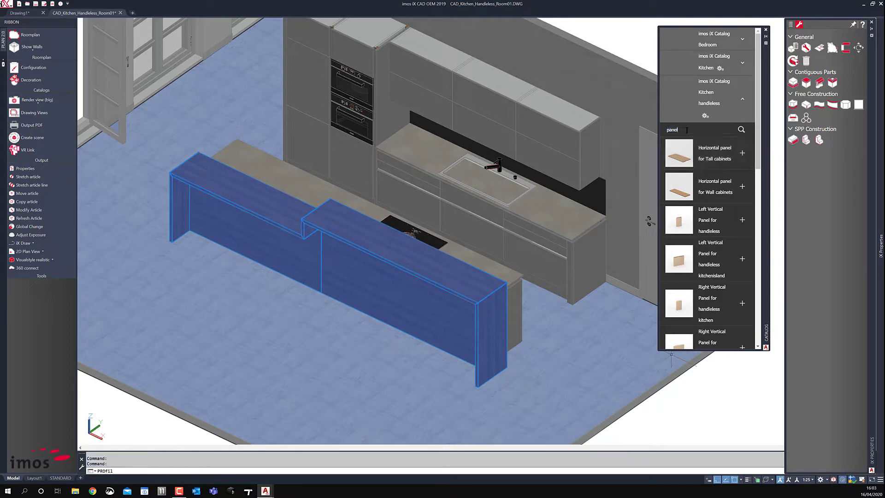
text(pro)
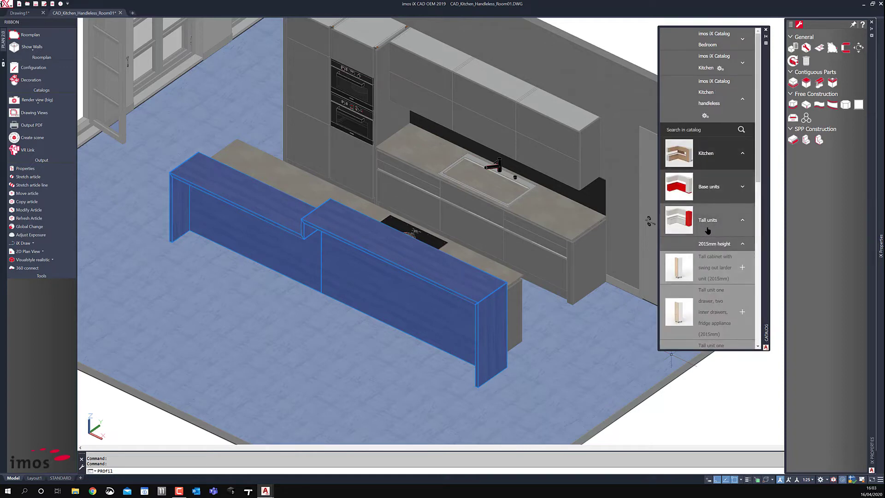
click(708, 228)
scroll(709, 235, down, 5)
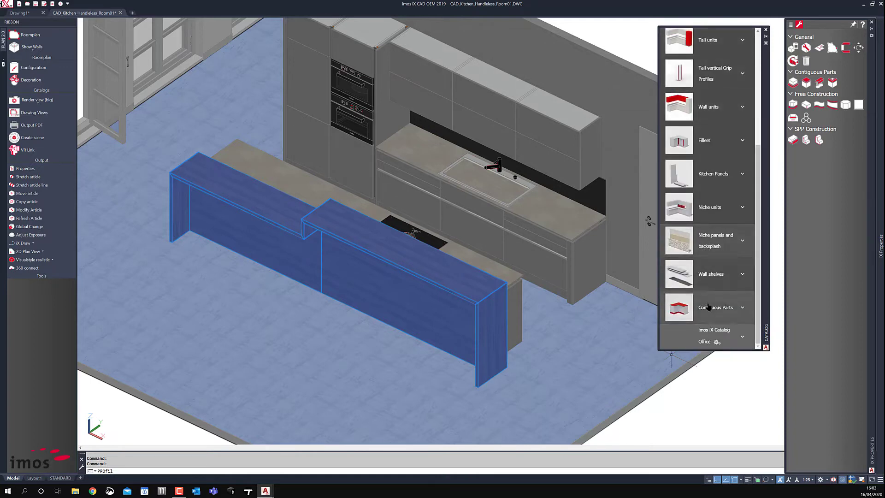
click(709, 307)
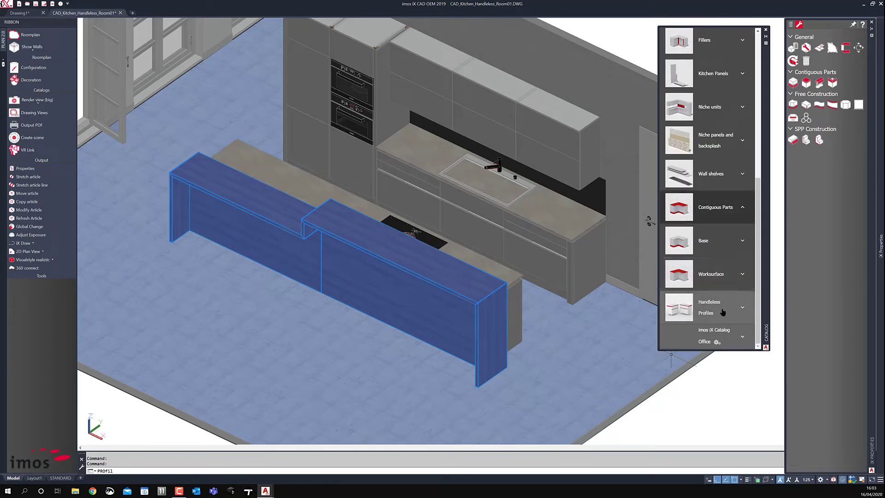
click(719, 312)
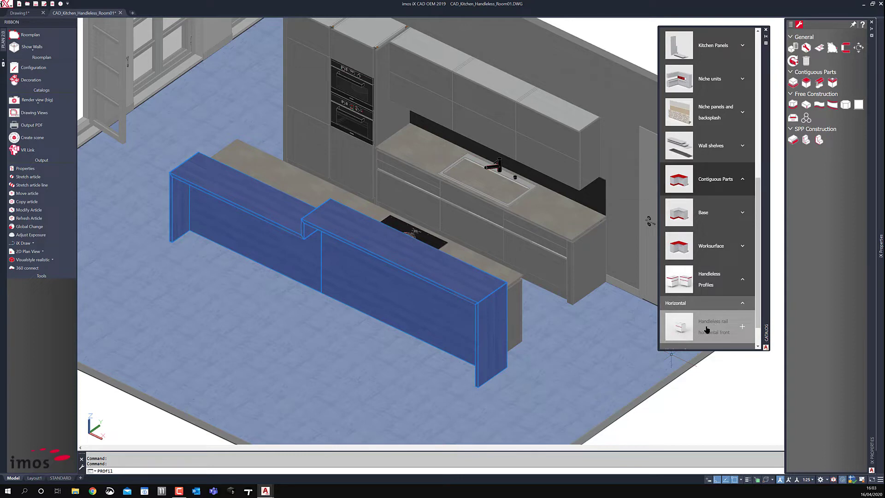
Add the Handleless rail horizontal front to the three base units of the wall run
click(742, 329)
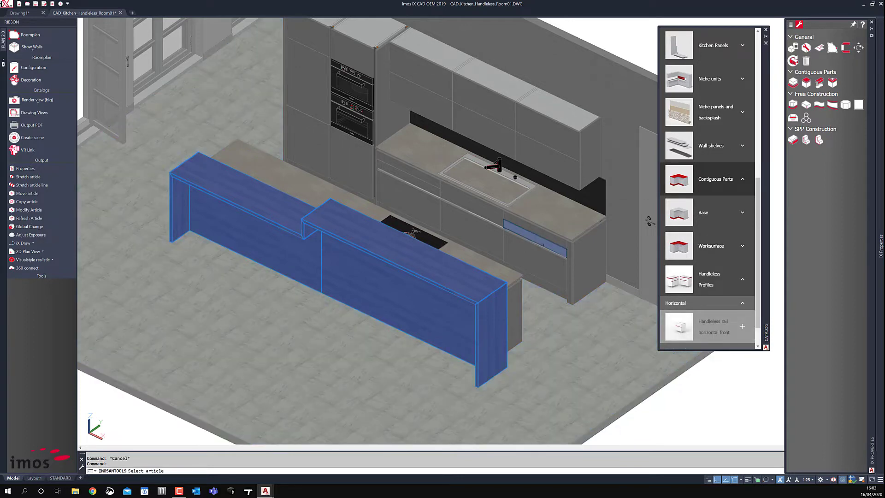
click(539, 249)
click(480, 217)
click(434, 199)
key(Return)
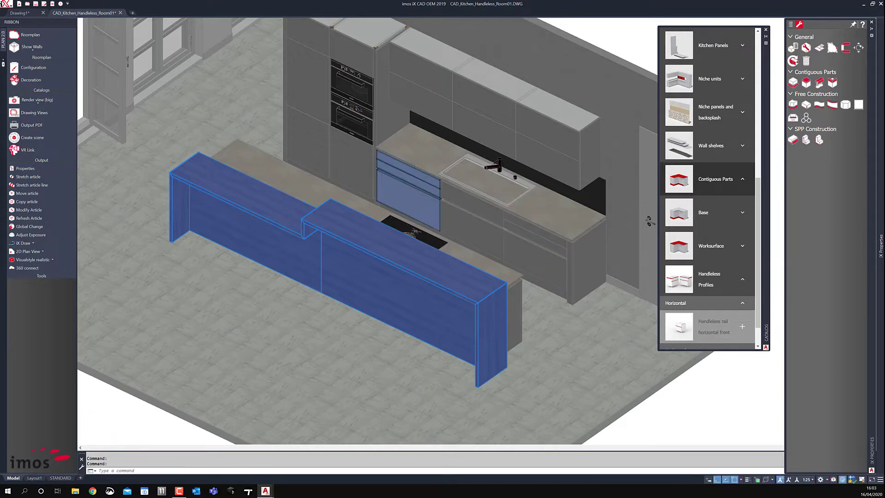
Add the Handleless rail horizontal front to the island's base units on the side facing the wall run
scroll(483, 216, up, 8)
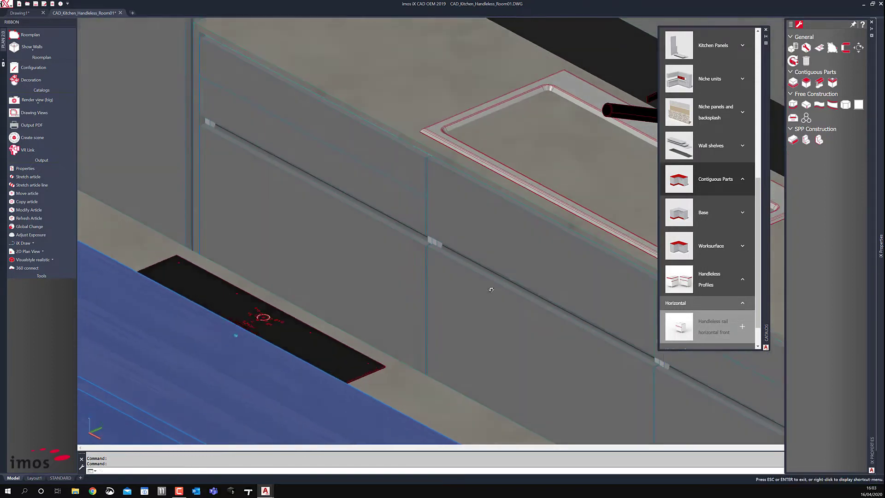
shift+middle_drag(491, 289, 438, 294)
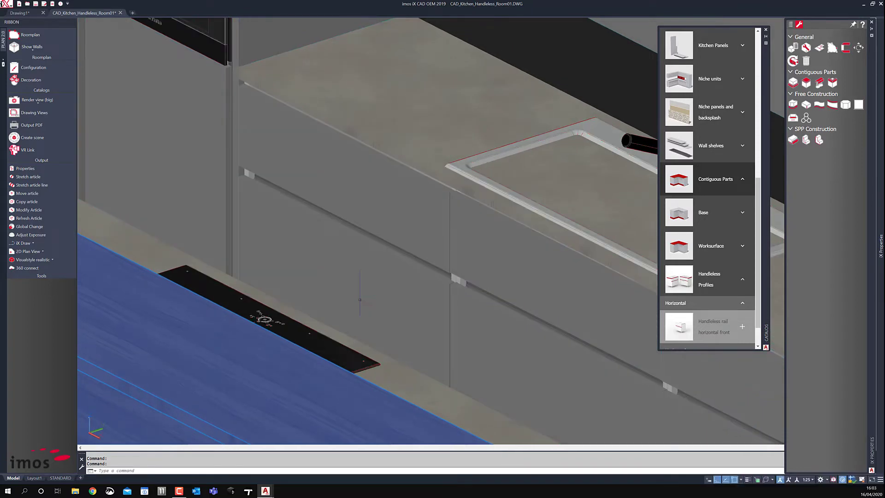
scroll(258, 177, up, 4)
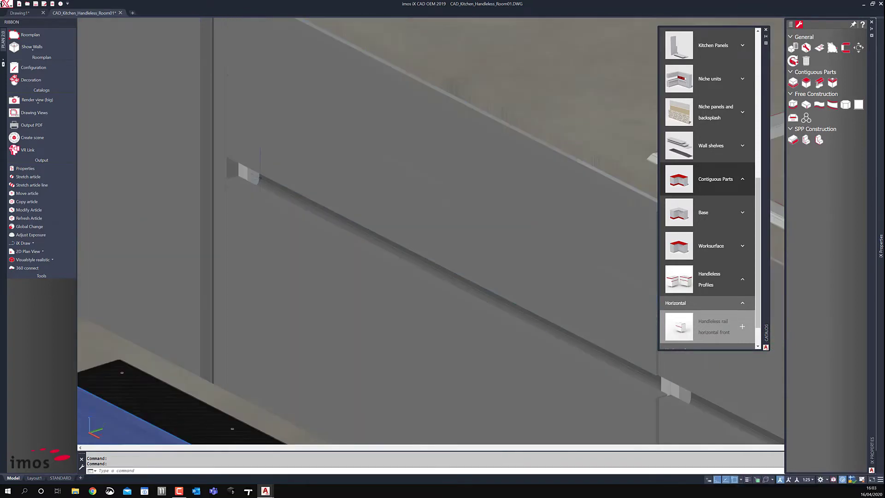
scroll(258, 178, down, 5)
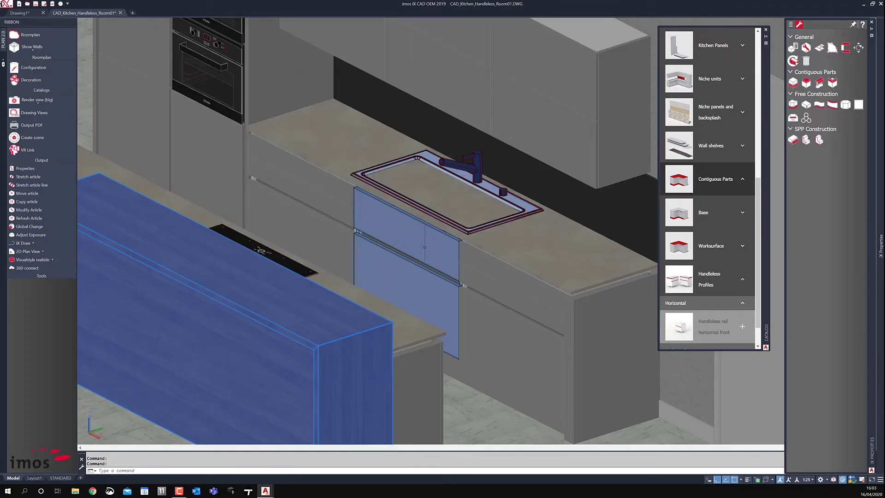
shift+middle_drag(450, 282, 376, 310)
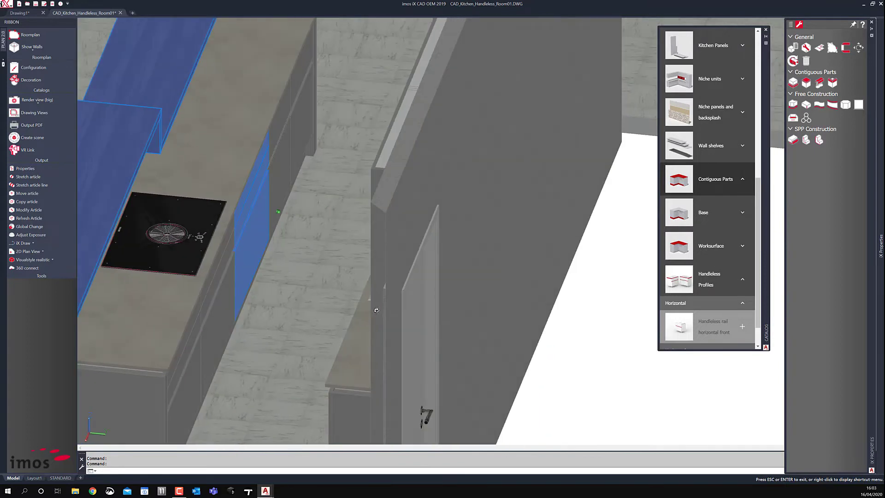
drag(680, 326, 245, 270)
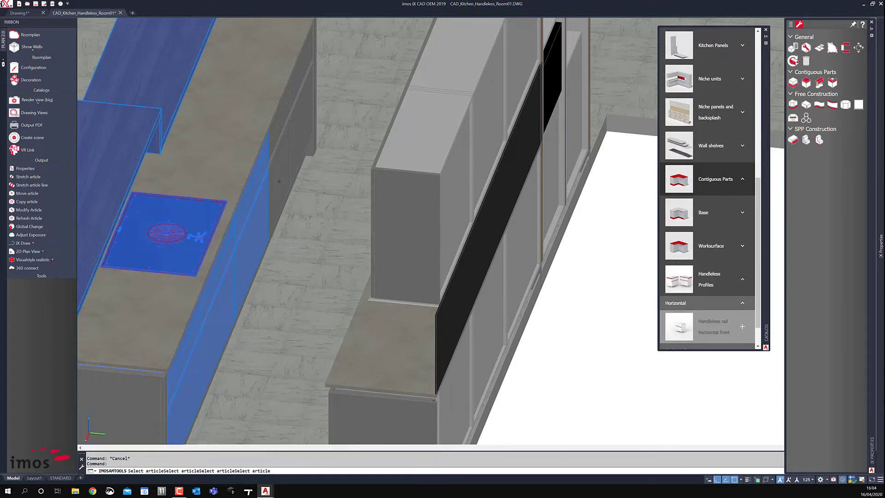
key(Return)
drag(271, 150, 280, 122)
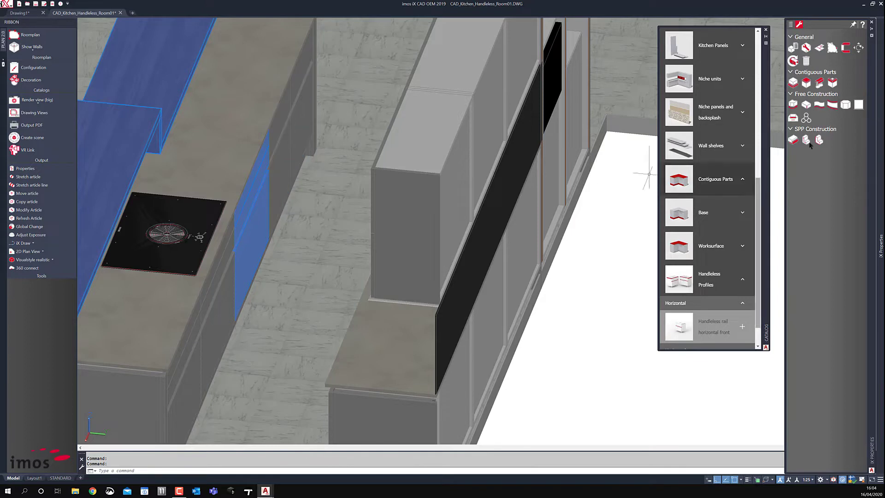
Add the Handleless rail top front, left, right from the Horizontal top category to the island's base units
scroll(735, 324, down, 1)
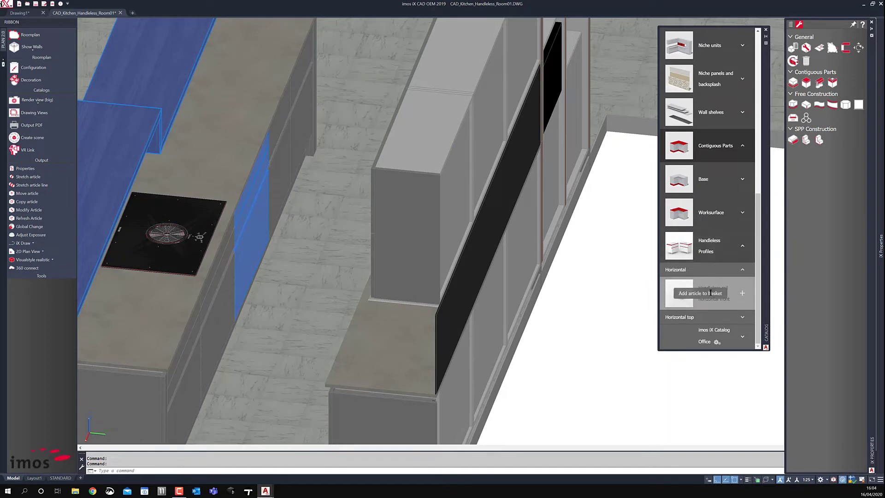
click(714, 320)
scroll(714, 318, down, 5)
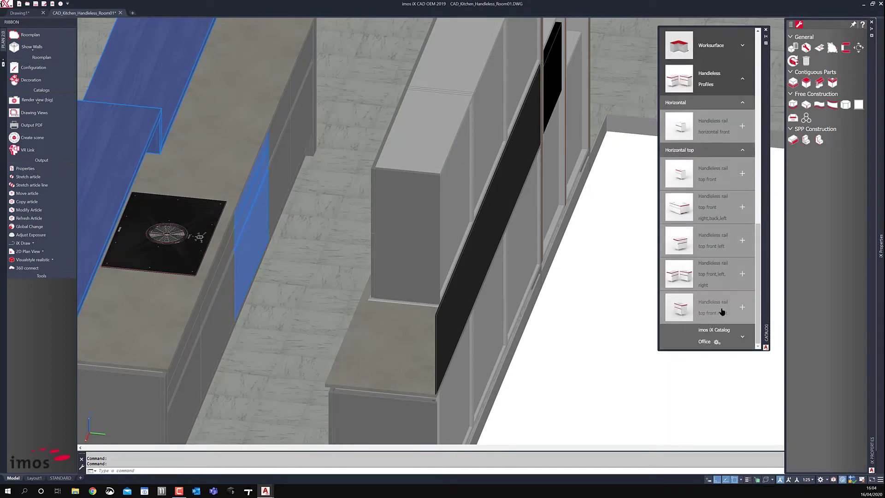
click(742, 275)
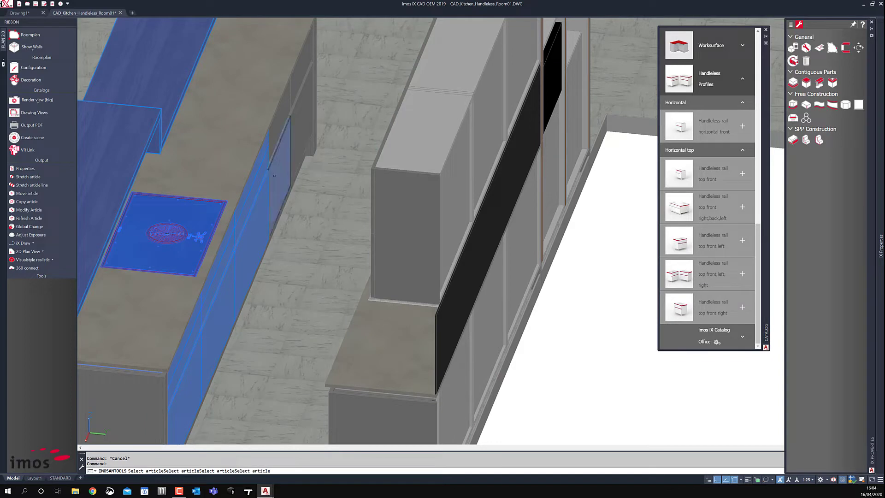
click(296, 123)
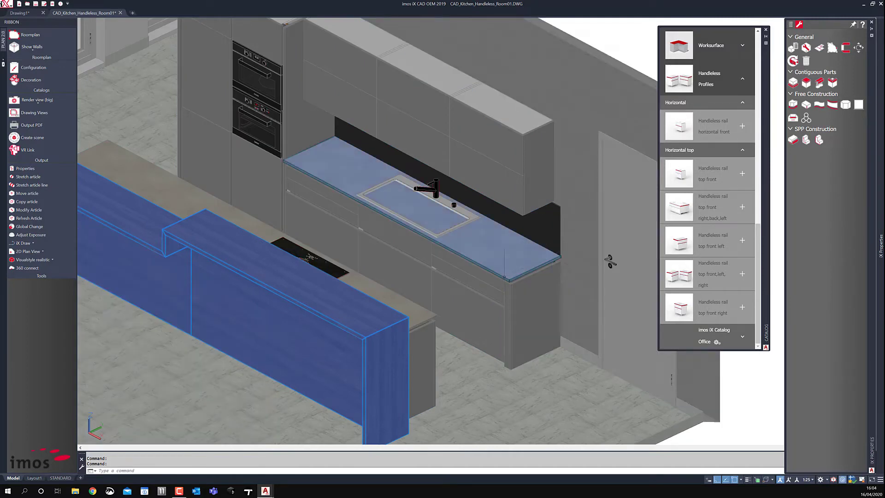
Add the Handleless rail top front right to the base units of the wall run
click(743, 309)
click(378, 254)
click(449, 298)
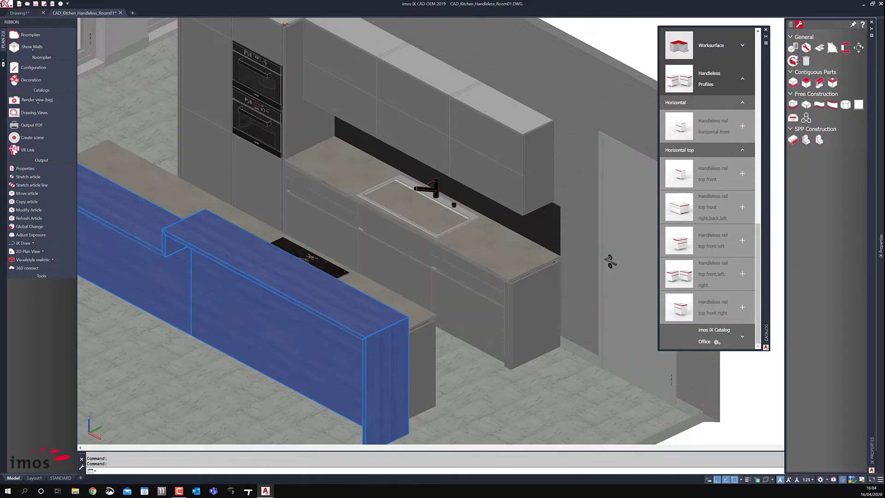
scroll(609, 261, up, 2)
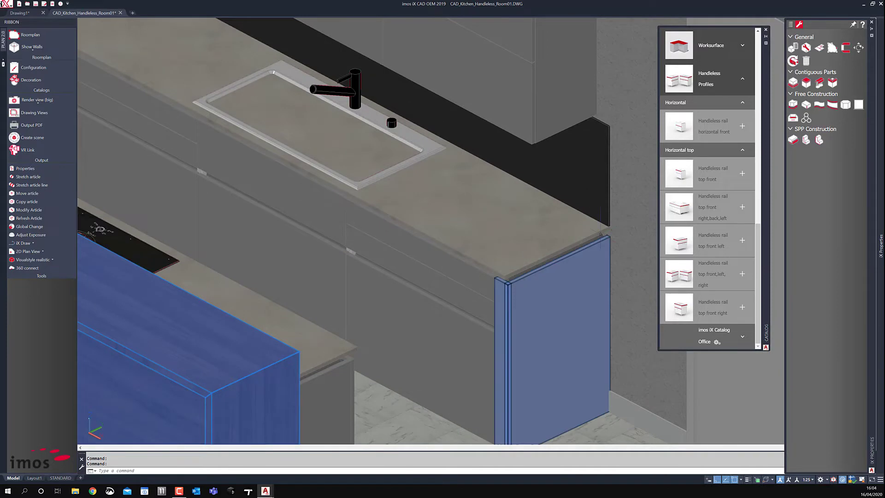
scroll(615, 244, down, 1)
scroll(555, 247, down, 2)
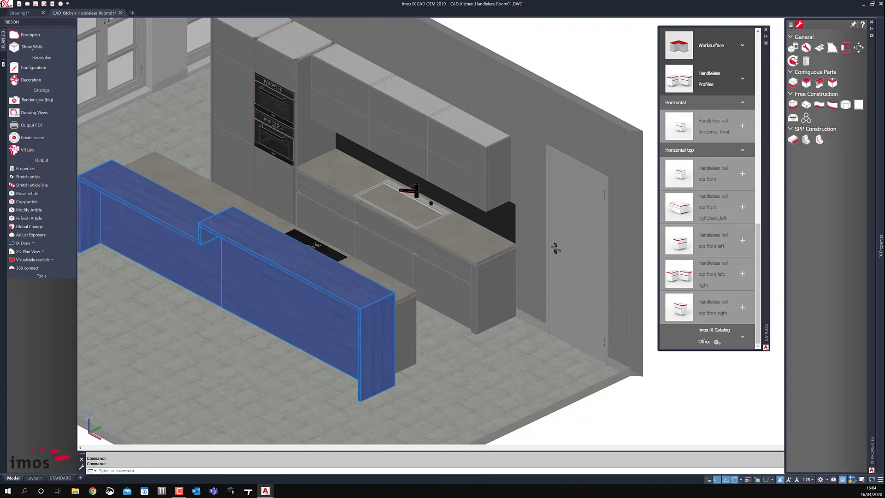
Place the Coffee Set with three cups from the kitchen decorations on the wall run's worktop beside the tall oven unit
middle_drag(335, 292, 395, 302)
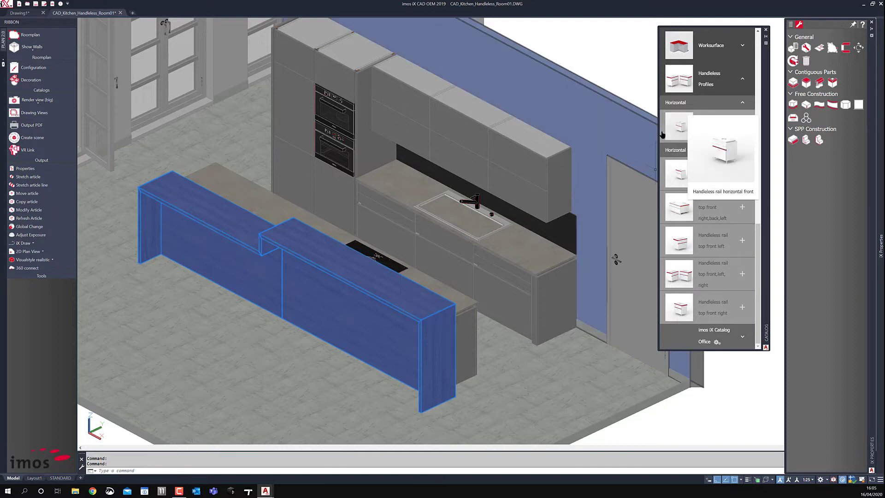
click(31, 80)
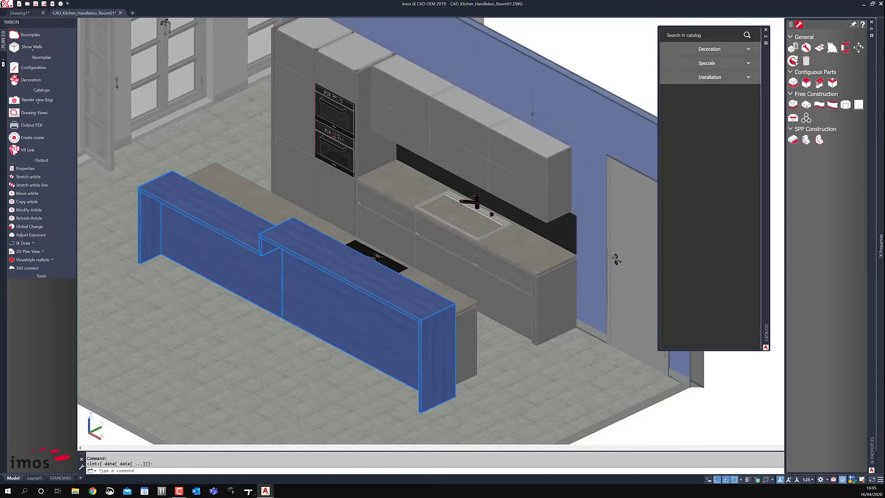
click(709, 64)
click(707, 51)
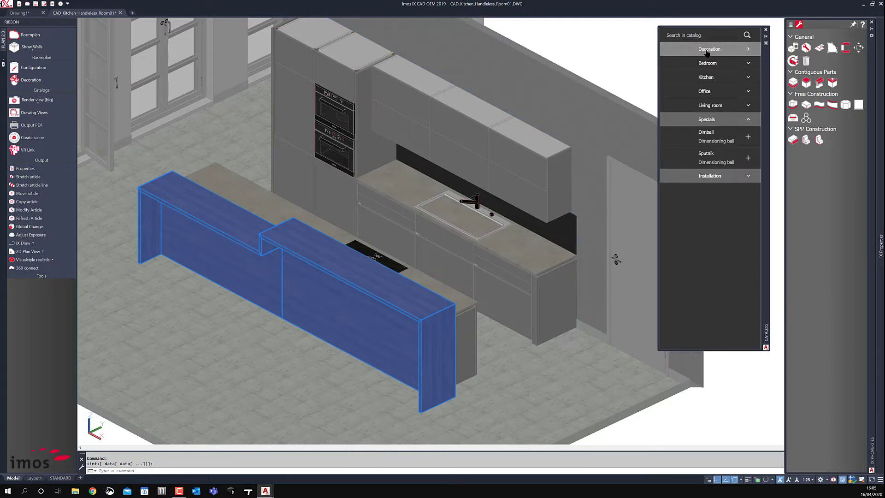
click(708, 120)
click(707, 79)
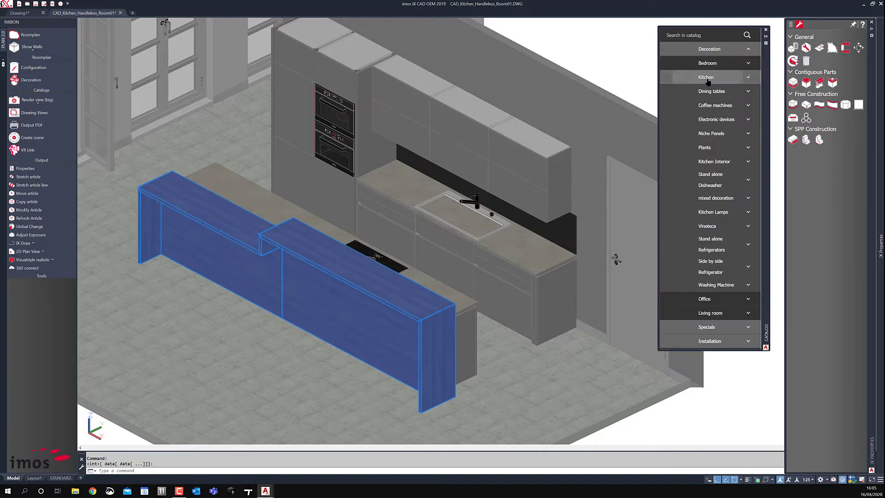
click(715, 105)
click(741, 129)
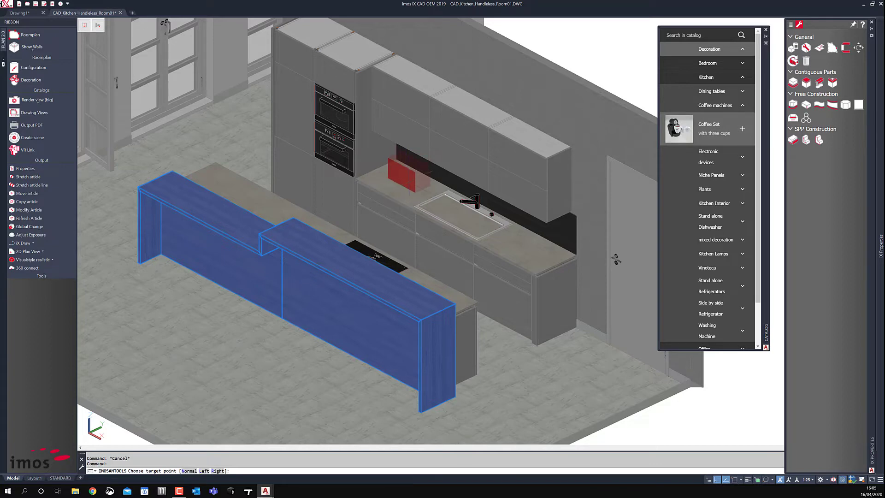
click(401, 179)
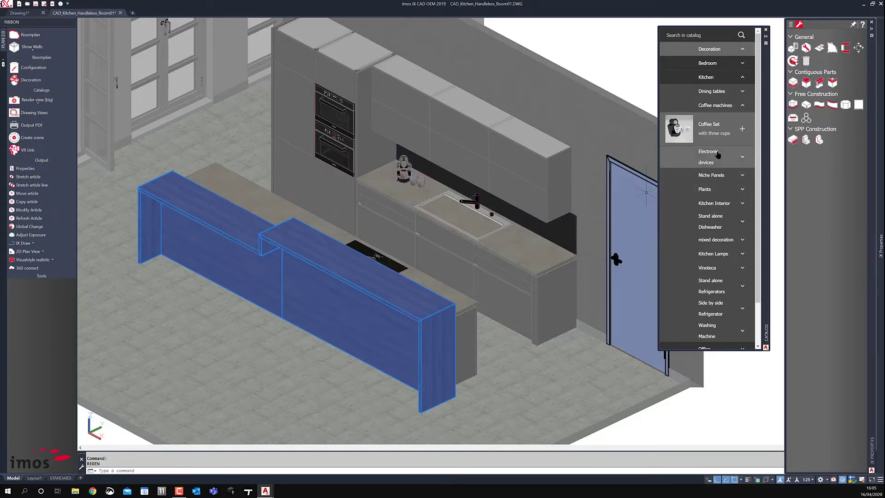
Place the black high gloss Kitchen radio on the wall run's worktop at the end nearest the door
click(717, 155)
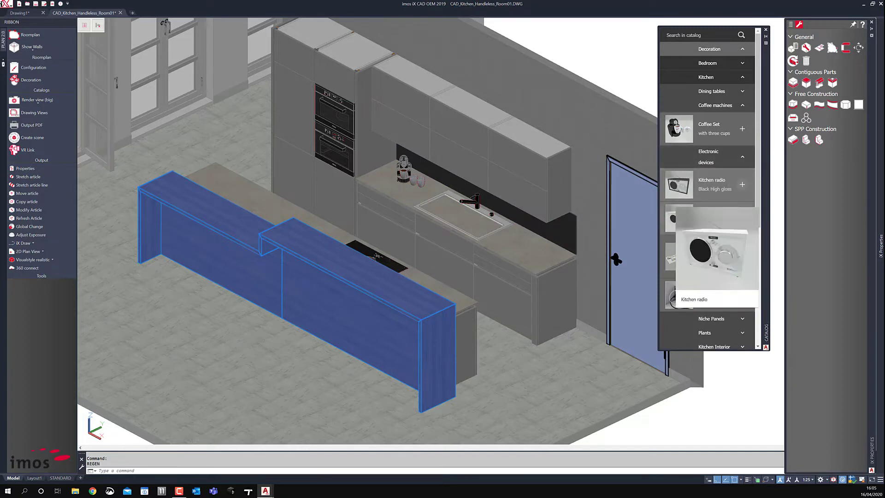
click(742, 185)
click(551, 246)
Place the Coffee Cup from the mixed decoration category on the far end of the island's worktop
scroll(736, 225, down, 5)
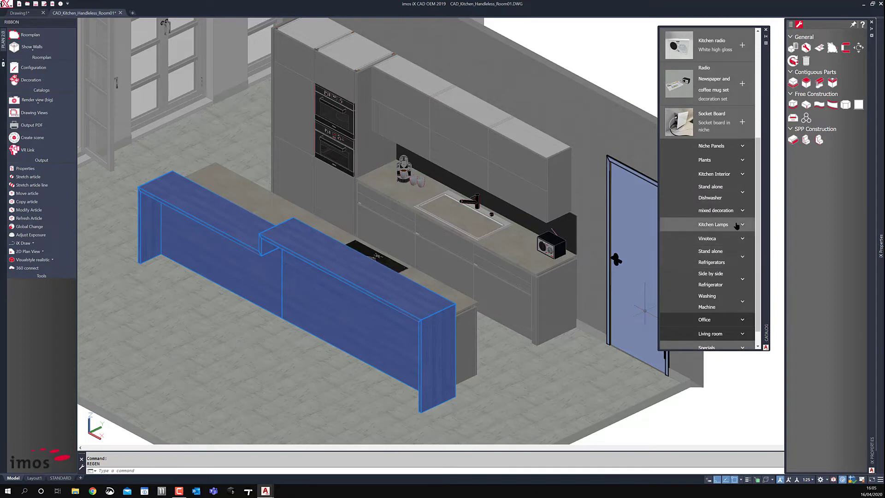
click(724, 210)
scroll(716, 231, down, 3)
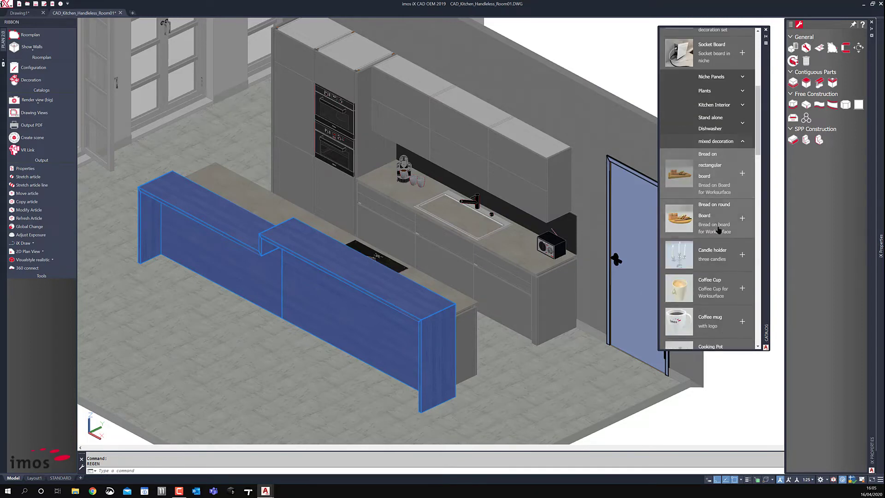
click(742, 289)
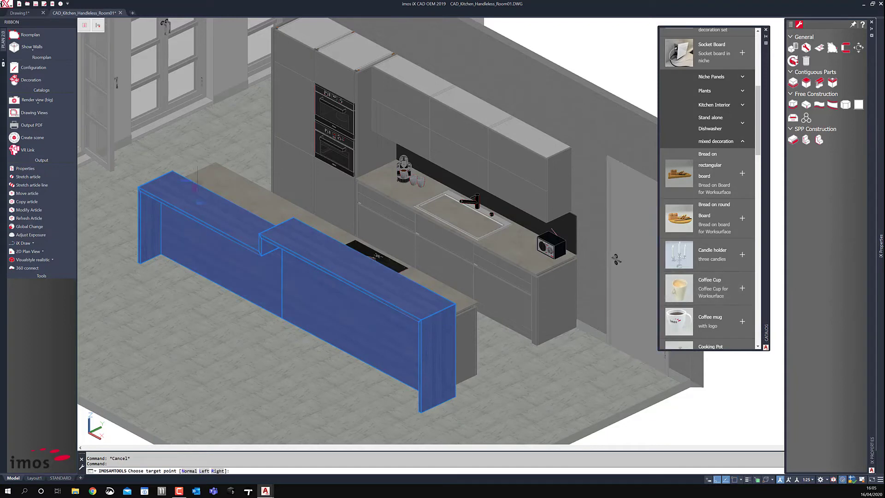
click(208, 173)
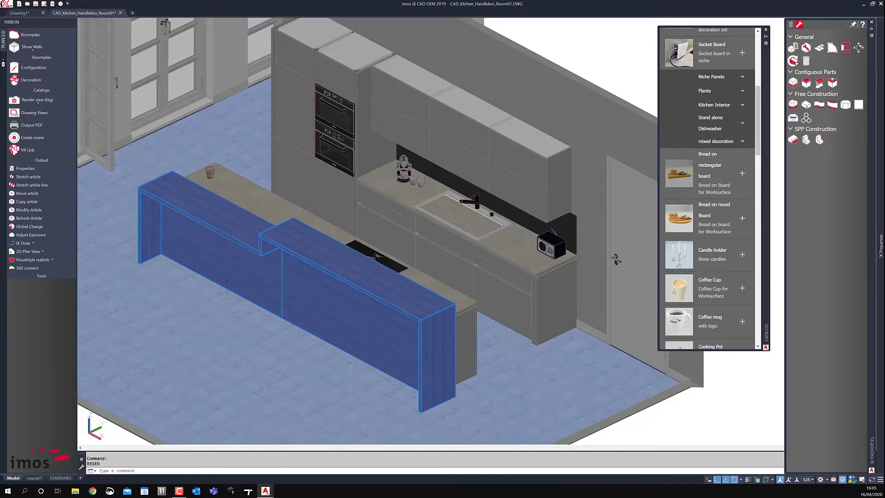
key(Escape)
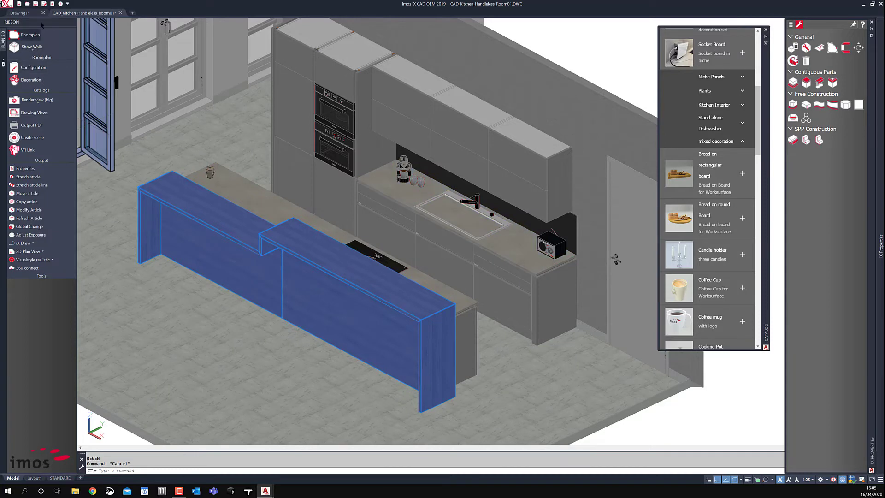
Set the Visu Manager visualization mode to Modus - 6 and apply it to the drawing
click(53, 4)
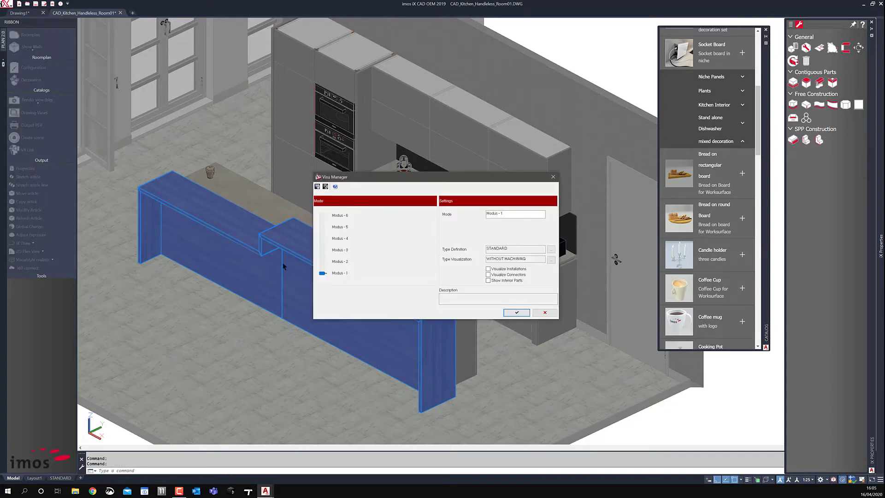
drag(321, 273, 322, 214)
click(516, 312)
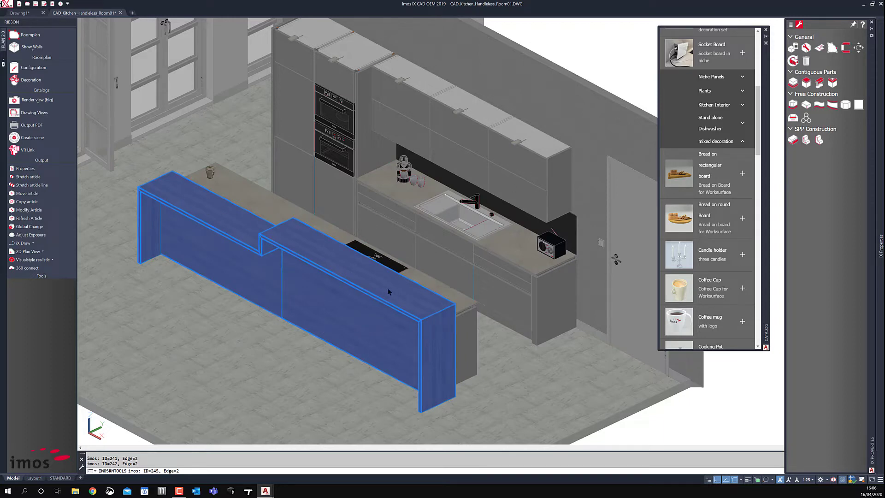
Switch the model view to perspective projection and orbit down to a low view facing the island's wooden counter
shift+middle_drag(380, 269, 381, 264)
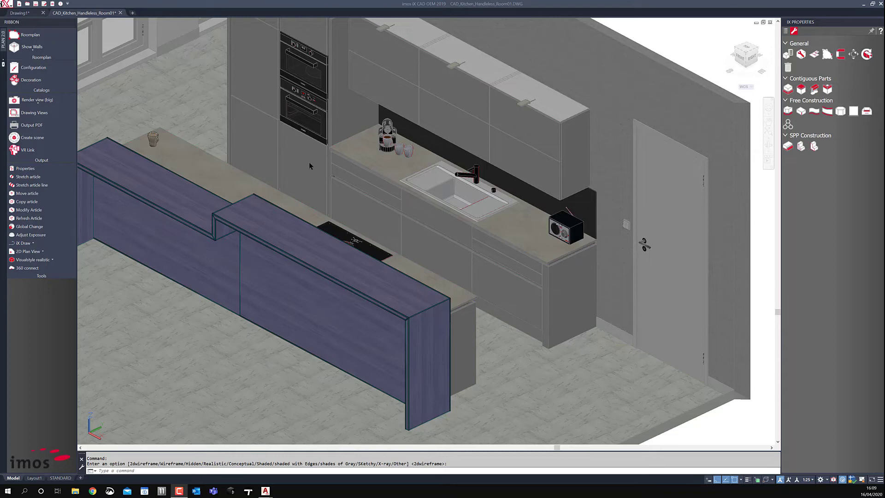
right_click(749, 51)
click(722, 102)
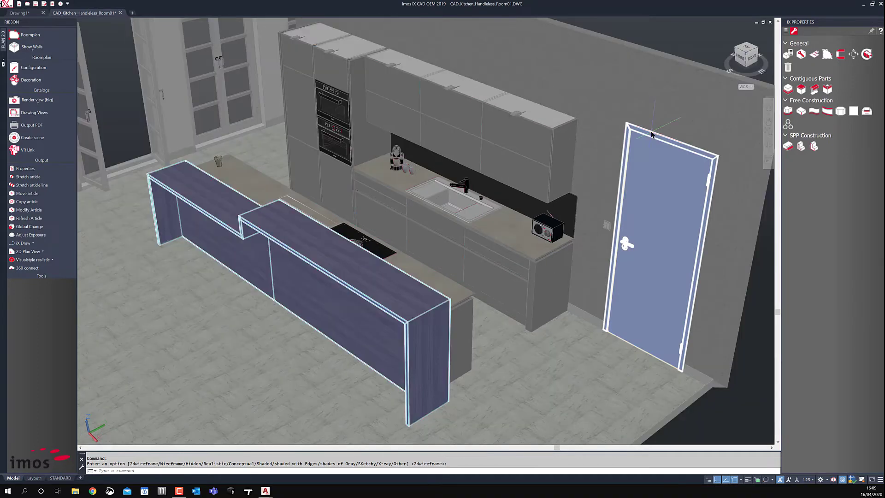
shift+middle_drag(378, 277, 396, 246)
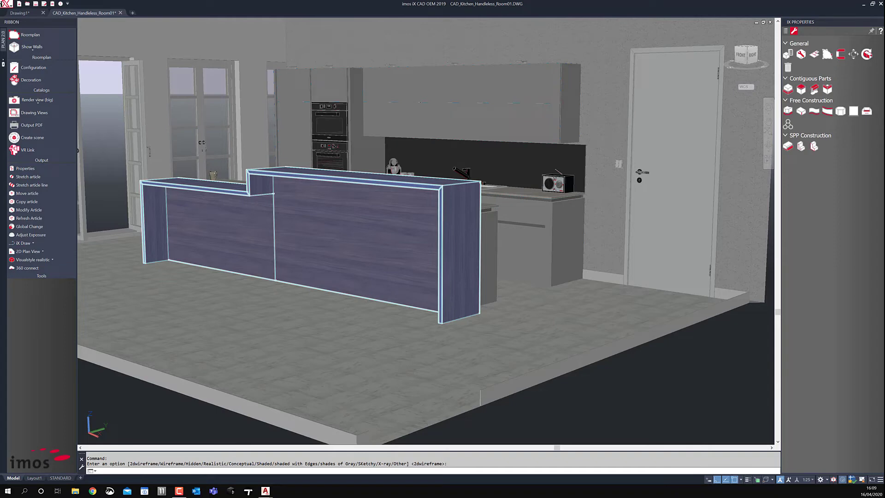
Frame the kitchen closely for rendering, with the wooden island in the foreground and the wall units behind it
right_click(506, 231)
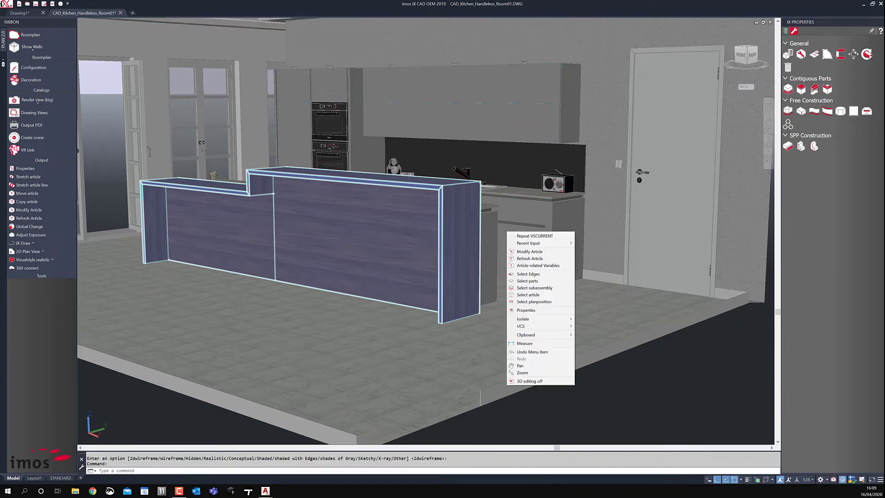
right_click(528, 376)
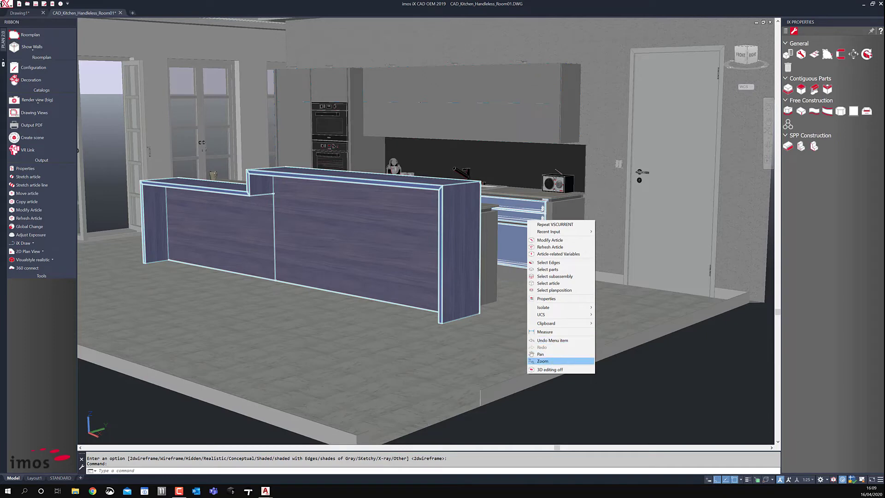
click(552, 362)
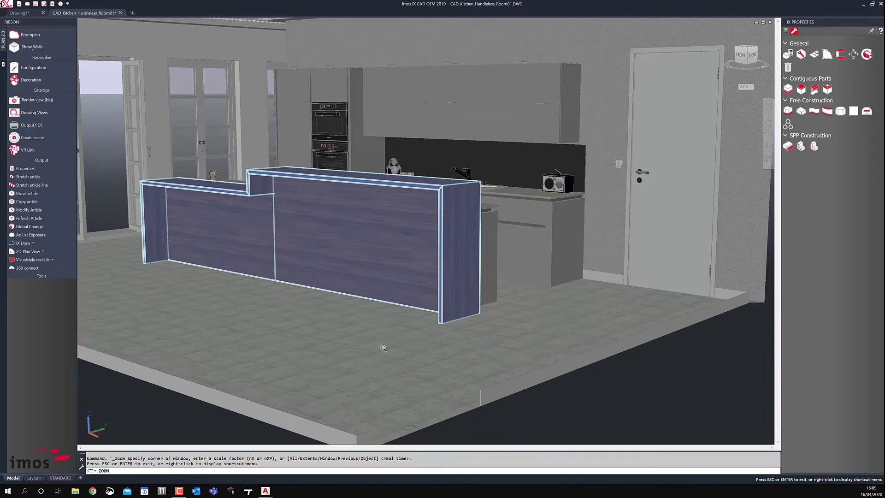
drag(383, 348, 396, 111)
middle_drag(397, 111, 489, 194)
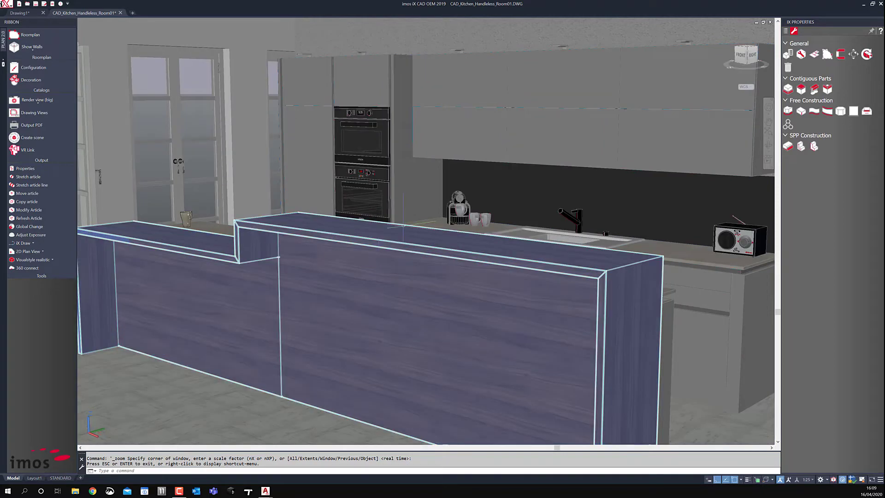
middle_drag(434, 234, 394, 224)
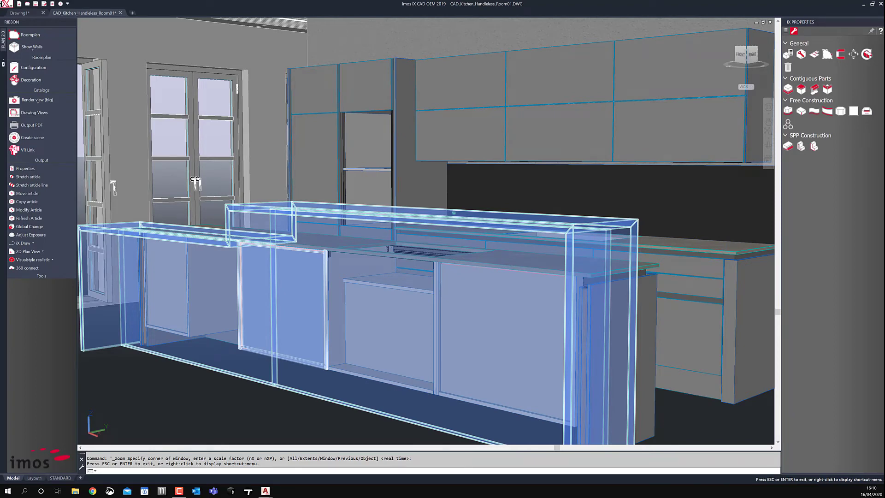
key(Escape)
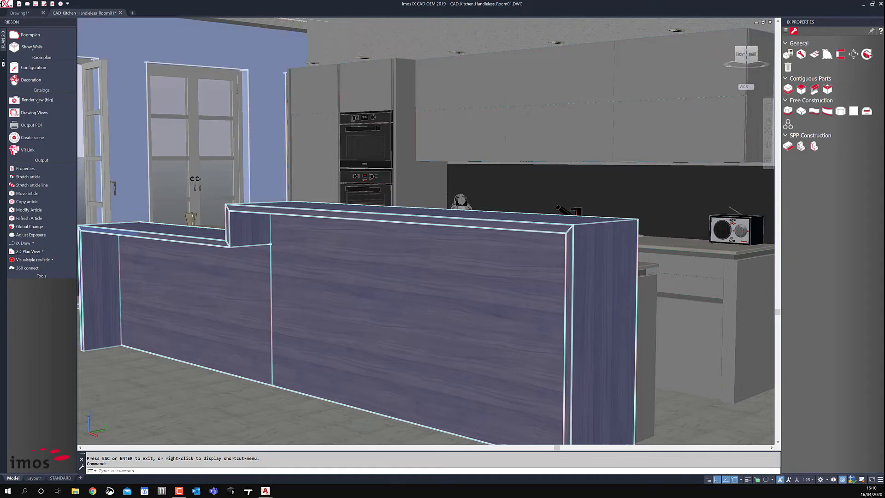
Turn on the render environment with an exposure of 9 and render the view at medium size
click(30, 234)
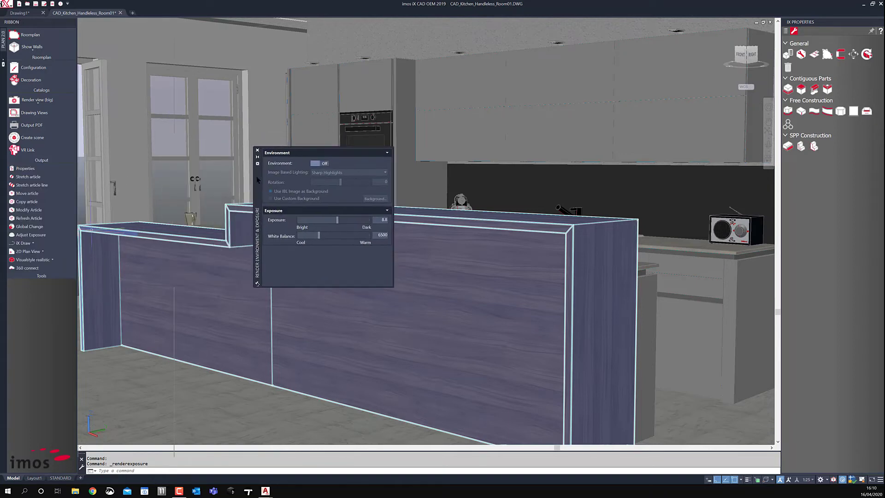
click(326, 164)
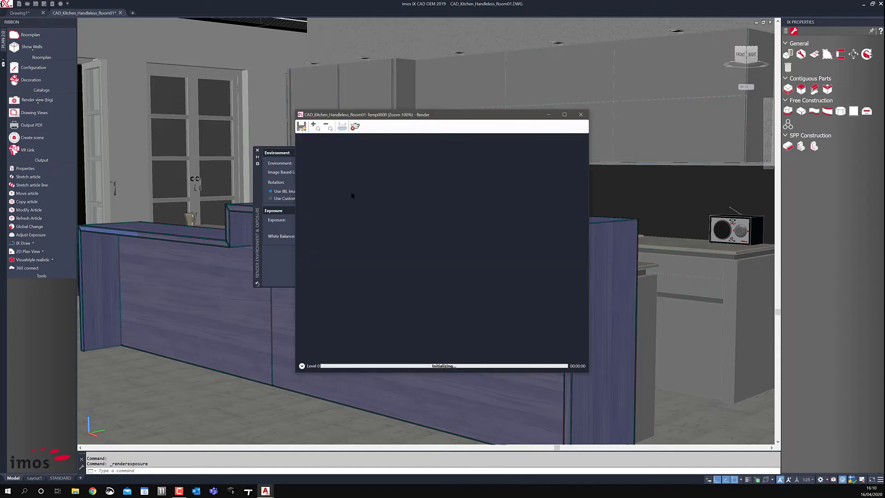
drag(354, 116, 274, 101)
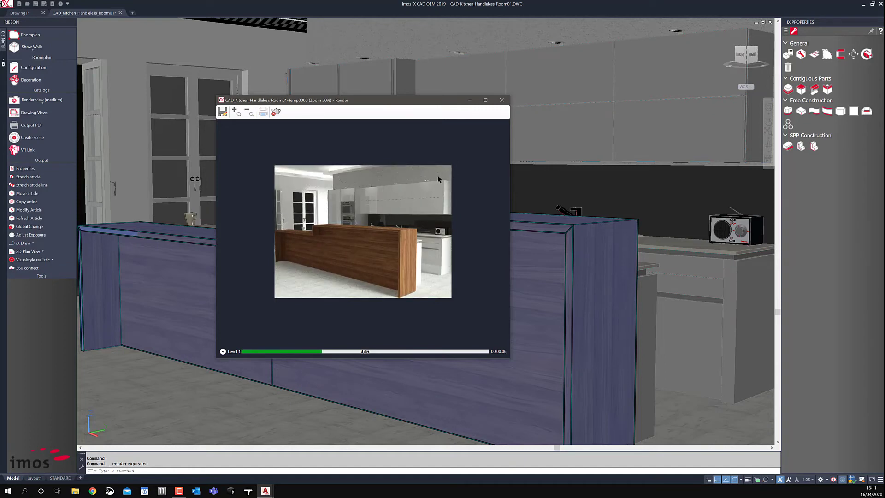
Examine the finished kitchen rendering enlarged at full-screen size, and close it
click(485, 101)
scroll(432, 253, up, 1)
scroll(464, 245, up, 1)
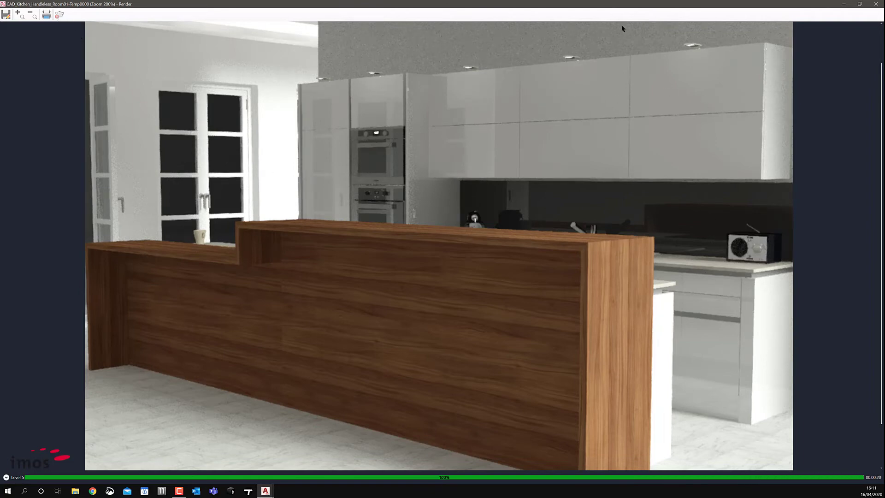
click(875, 4)
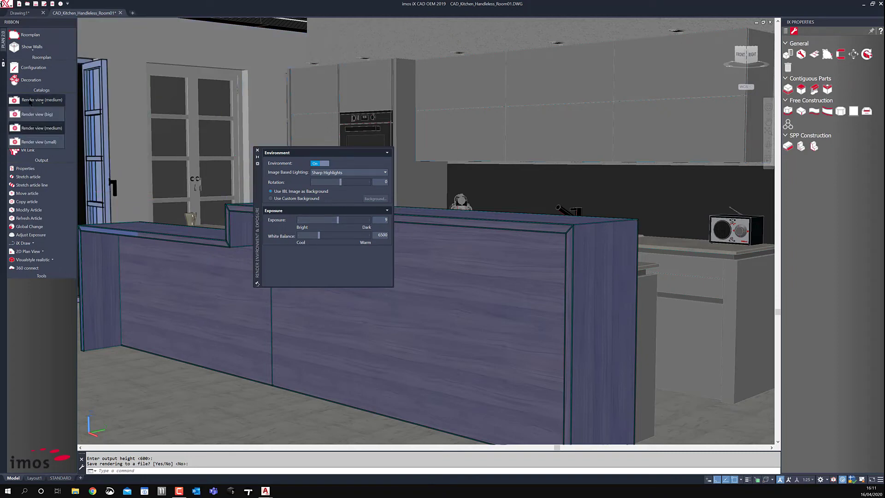
Switch the kitchen model's visual style from realistic to wireframe
key(Return)
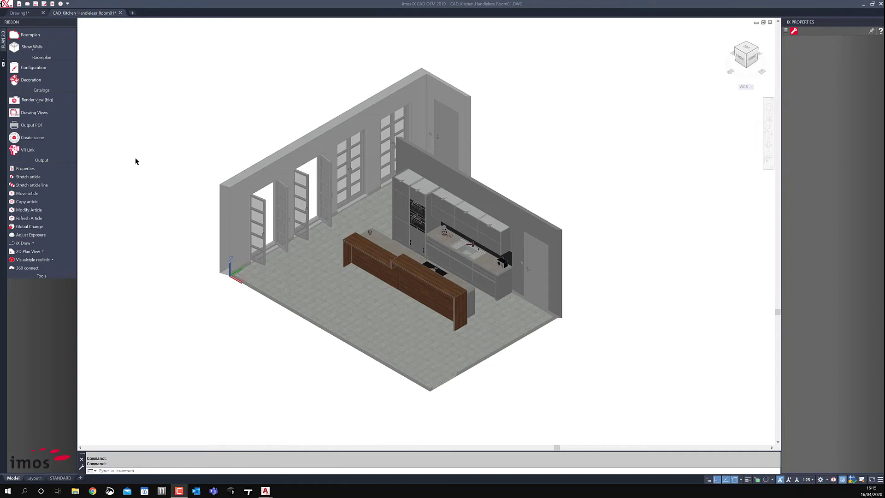
click(45, 262)
click(27, 271)
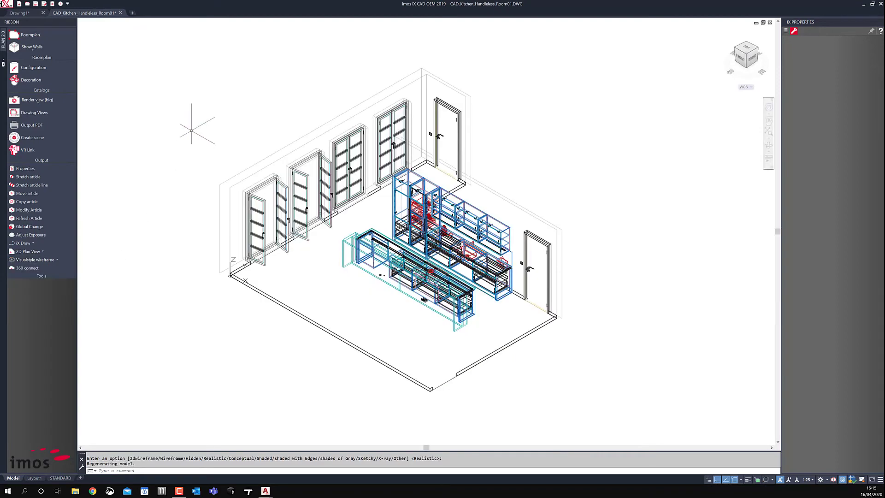
scroll(501, 264, up, 6)
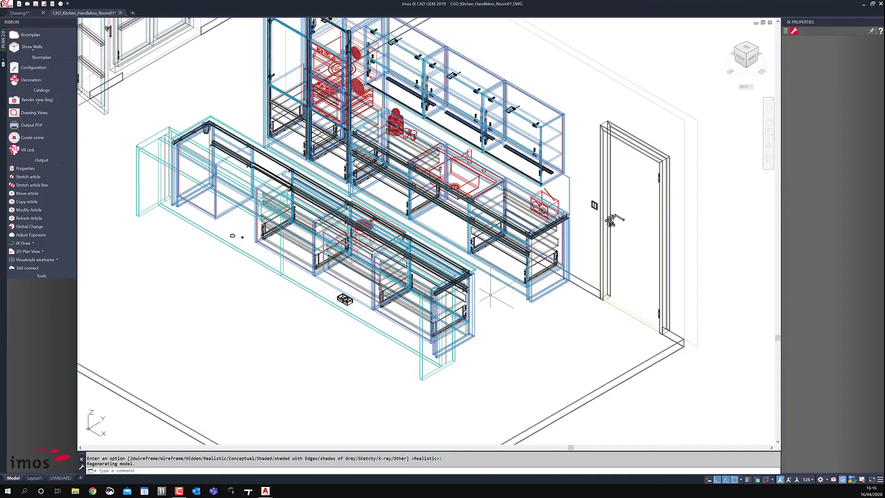
middle_drag(458, 214, 394, 399)
scroll(432, 390, up, 2)
scroll(433, 391, down, 3)
middle_drag(323, 277, 443, 405)
middle_drag(323, 231, 315, 285)
scroll(328, 257, down, 3)
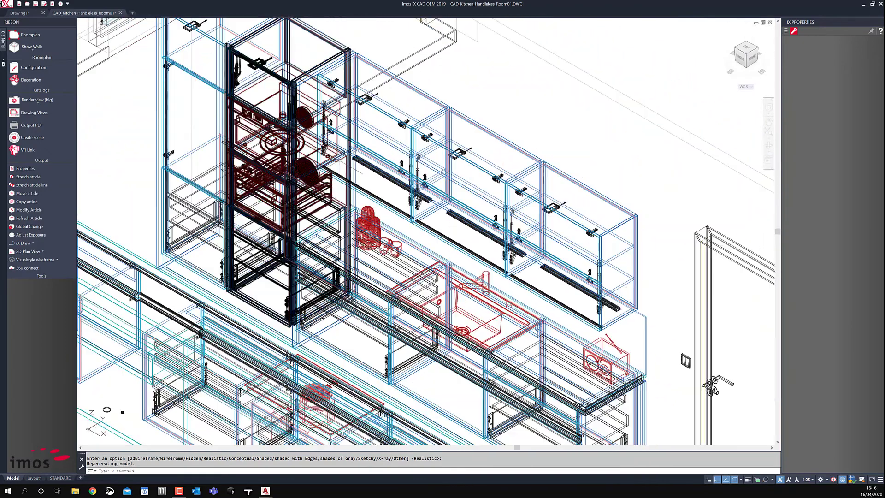
Set the model to a plan view of the current UCS
text(PLAN)
key(Return)
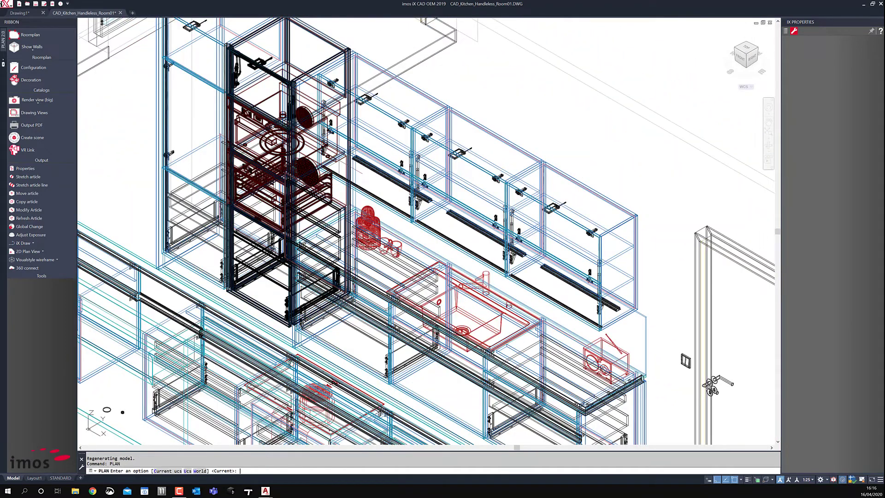
text(c)
key(Return)
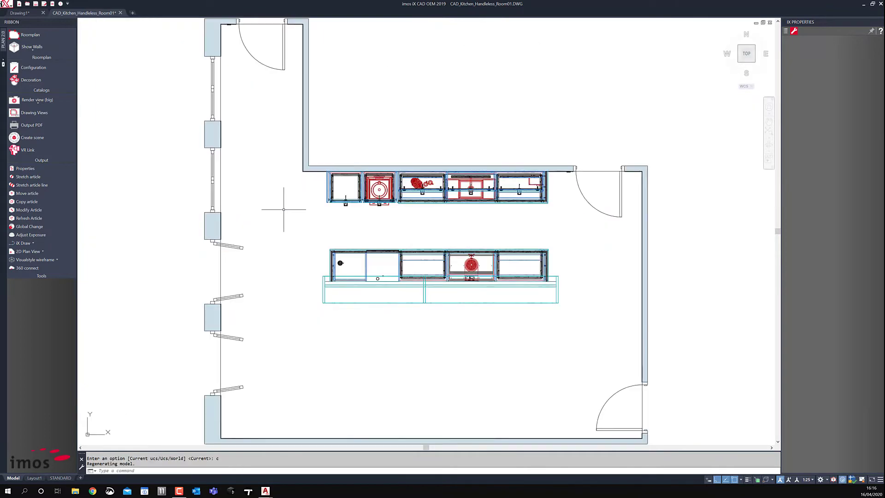
Generate a 2D plan view of the entire room with all its furniture and place it beside the model
scroll(290, 213, down, 2)
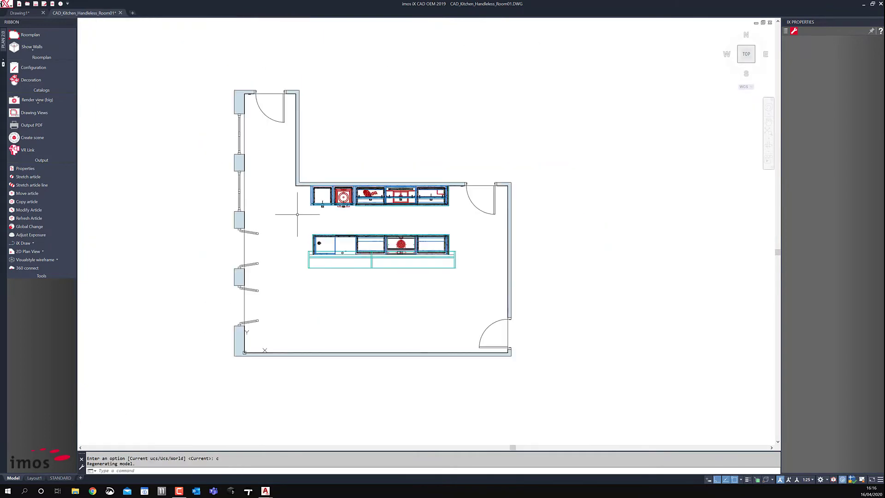
click(31, 252)
click(29, 268)
click(187, 69)
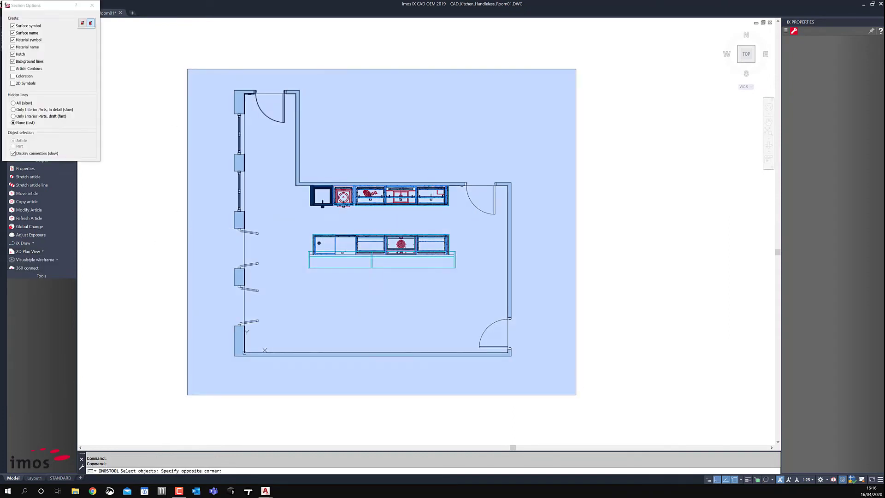
click(576, 394)
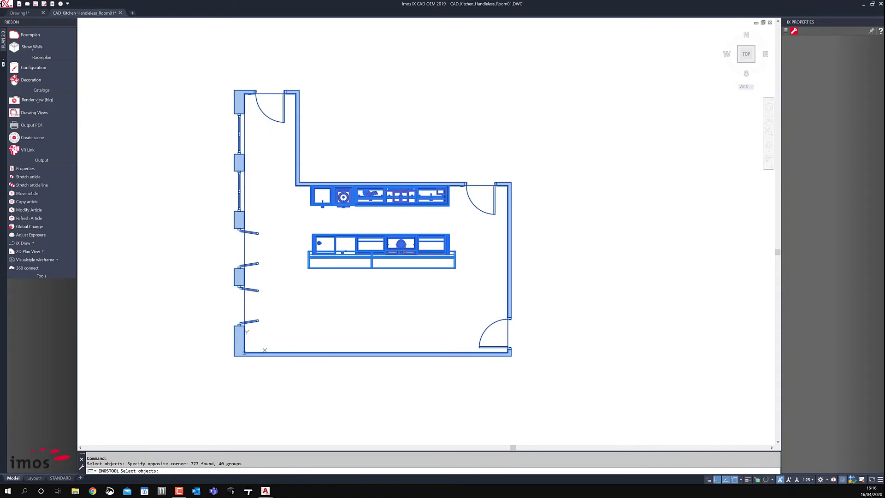
key(Return)
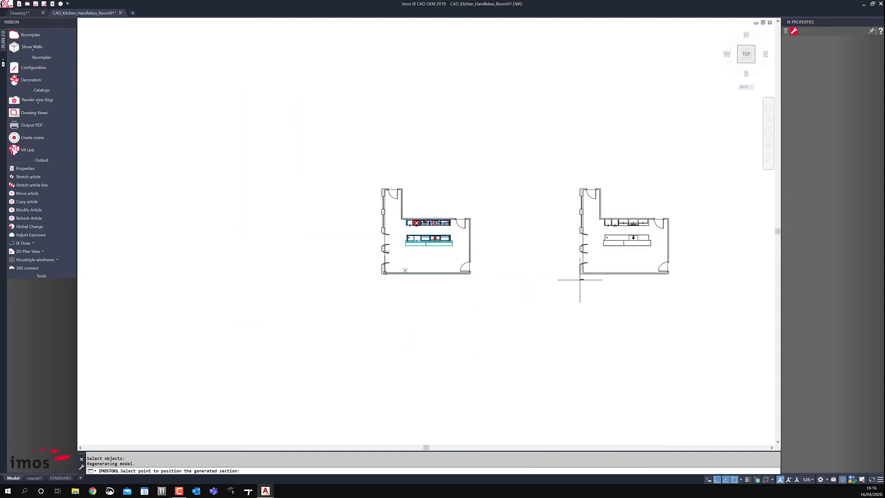
scroll(605, 283, up, 6)
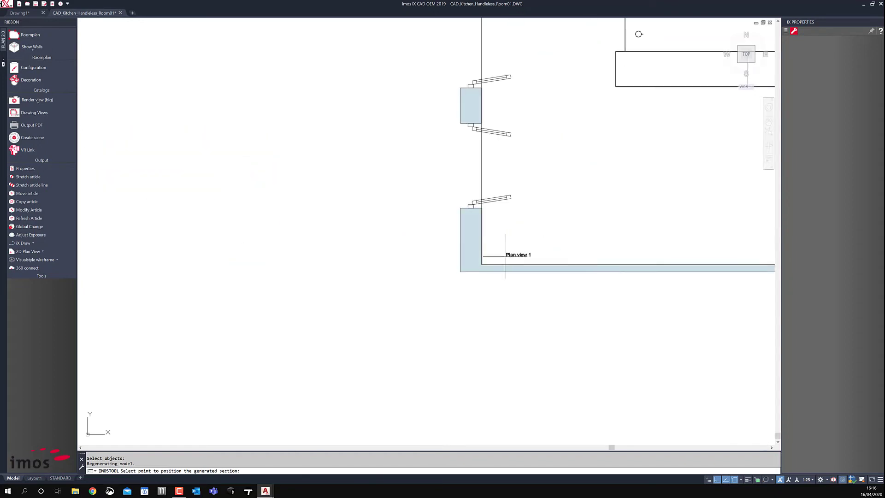
scroll(498, 254, down, 6)
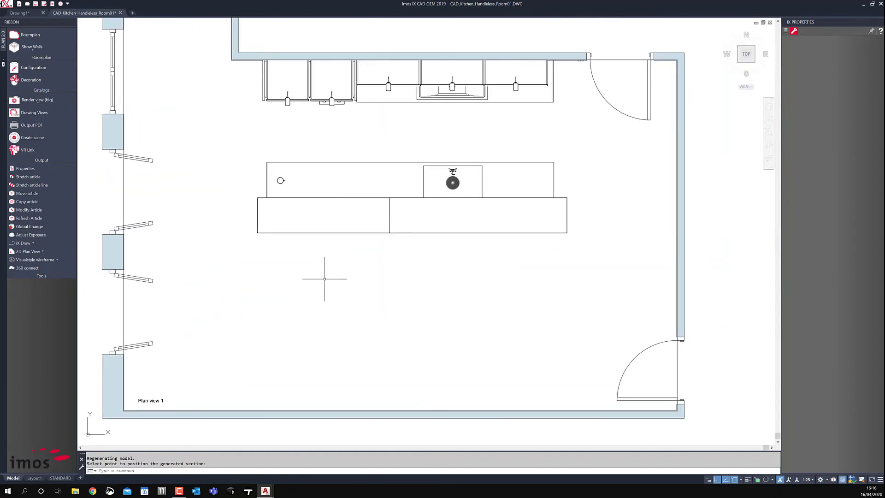
scroll(313, 282, down, 2)
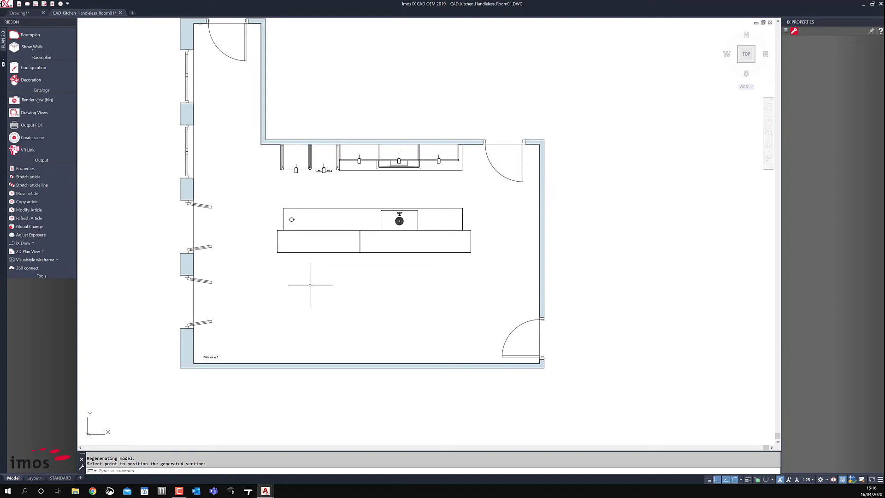
Dimension the generated plan view using the FloorPlan_Kitchen dimensioning scheme
click(31, 252)
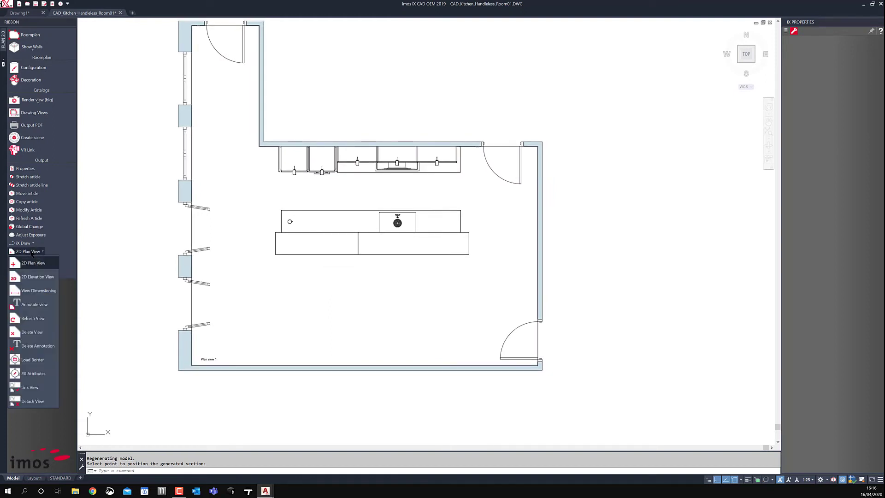
click(36, 291)
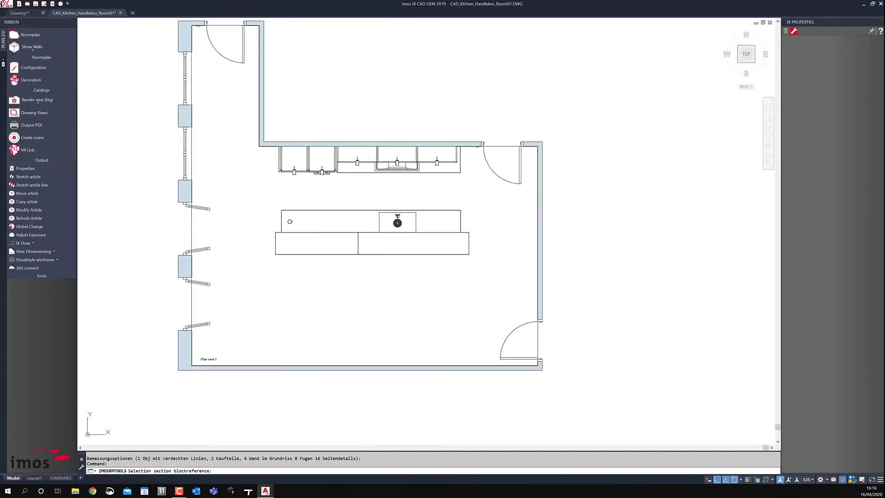
click(290, 221)
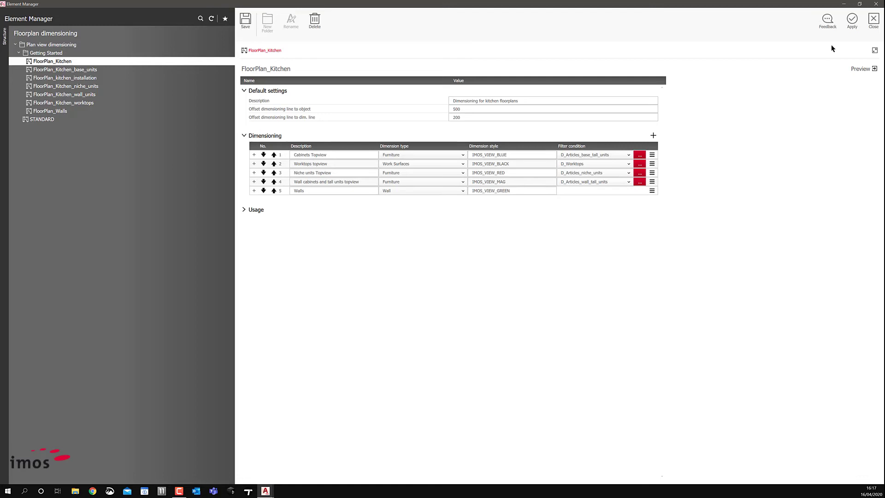
click(852, 21)
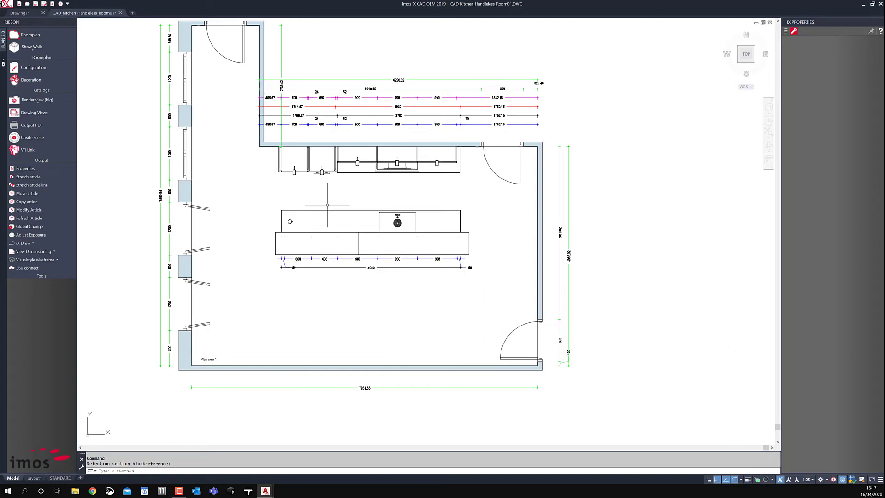
Export the kitchen model through VR Link as CAD_Kitchen_Handleless_Room01.wrl to the Desktop
middle_drag(320, 204, 651, 242)
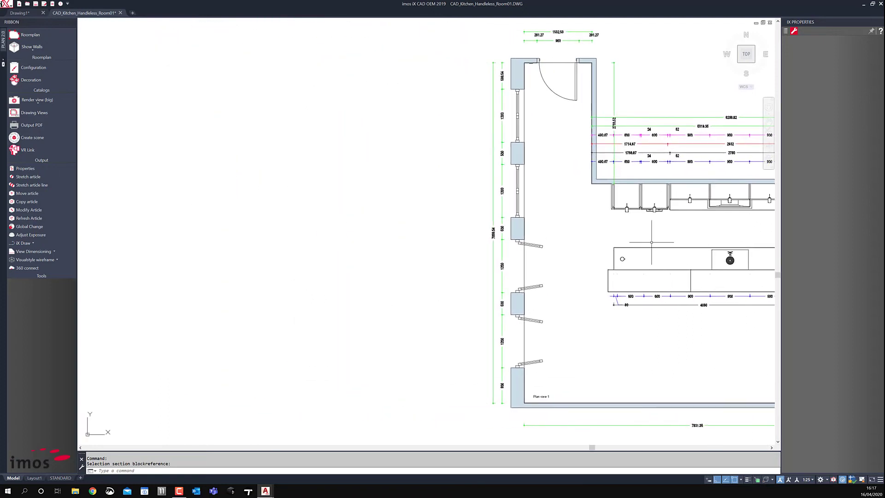
scroll(567, 245, down, 4)
scroll(240, 268, up, 4)
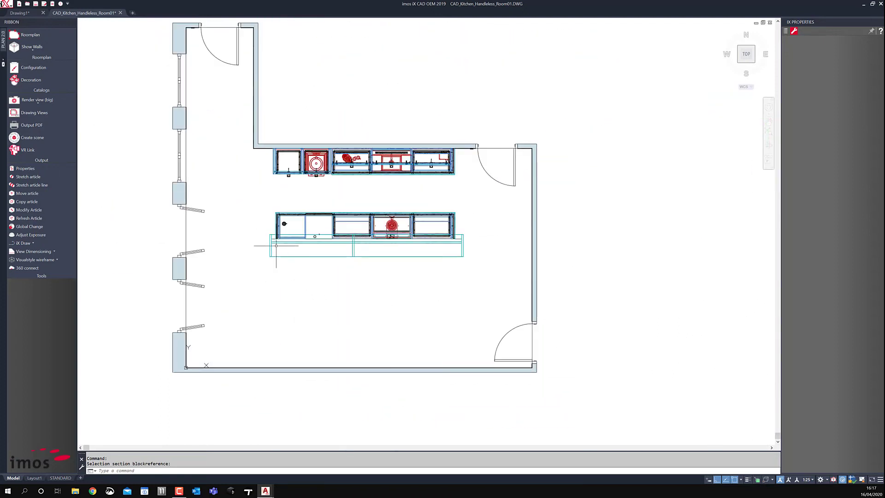
click(26, 150)
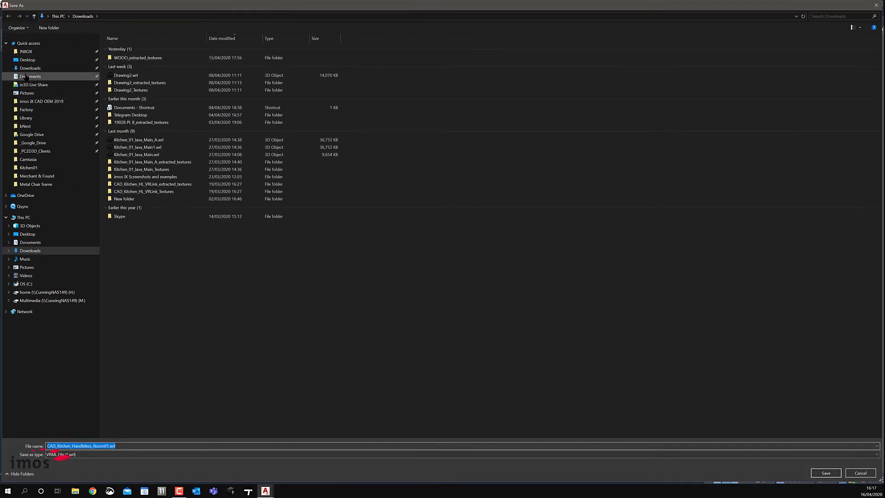
click(27, 60)
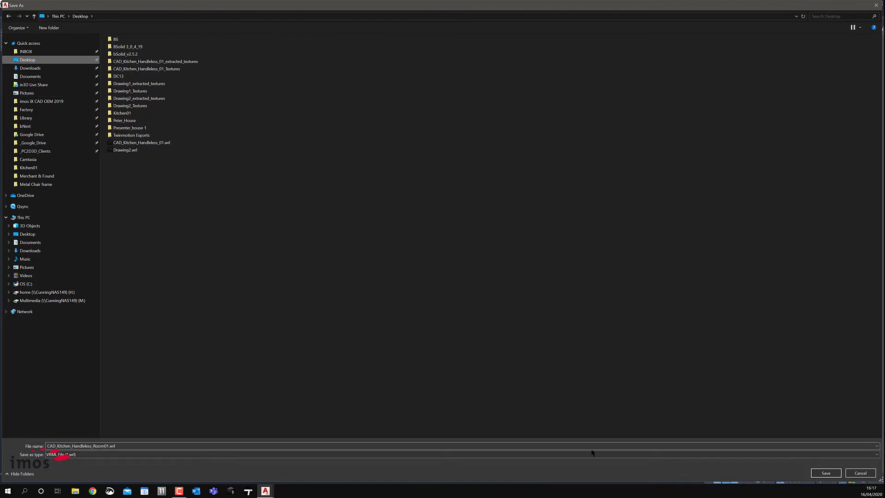
click(825, 473)
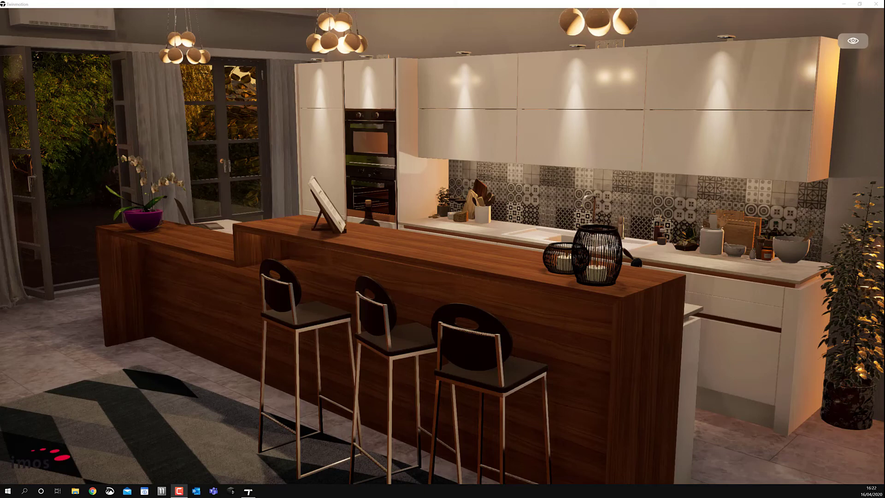
Switch to Twinmotion and quit the kitchen presentation to return to the kitchen1 project editor
key(alt+Tab)
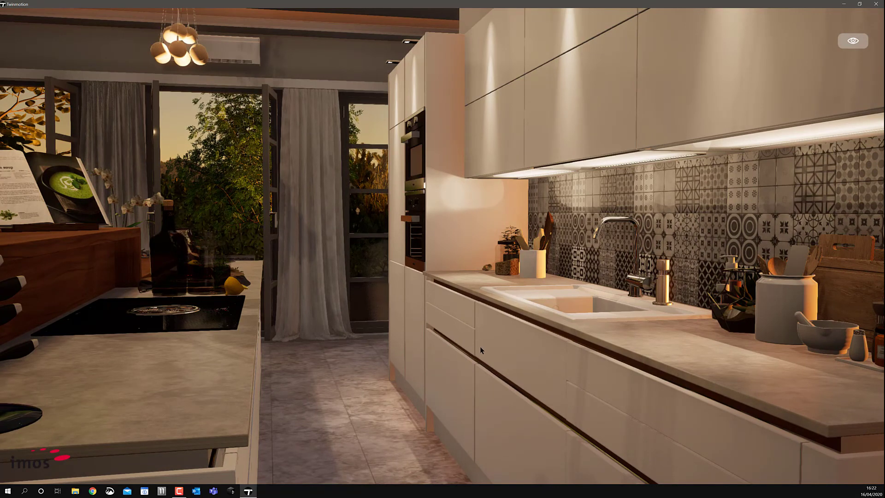
click(852, 41)
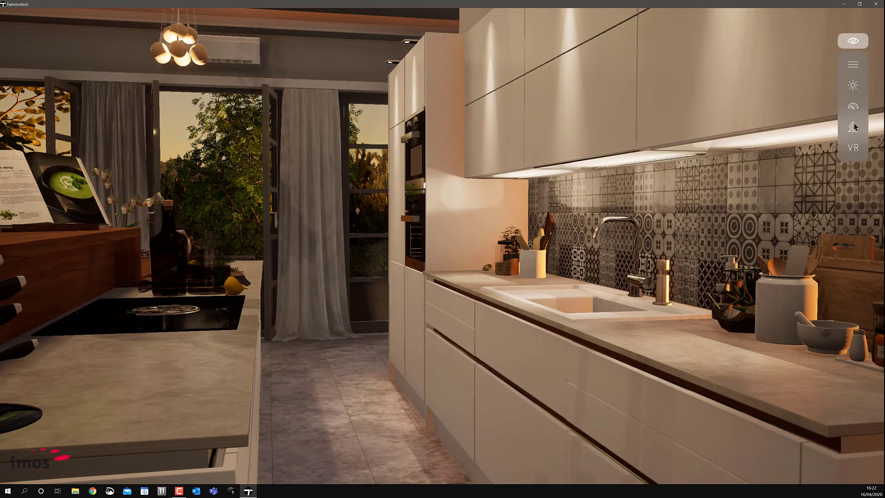
click(852, 66)
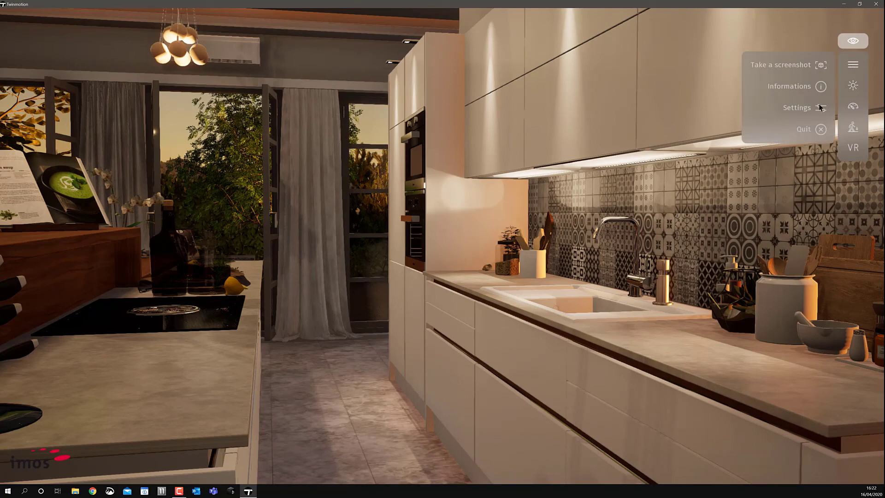
click(820, 130)
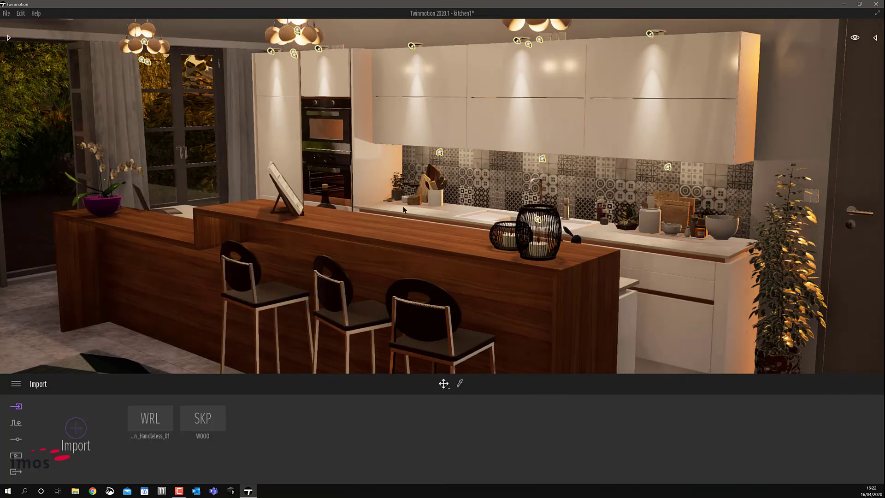
Move the bar stool nearest the windows along the wooden island, farther away from the other two stools
click(341, 318)
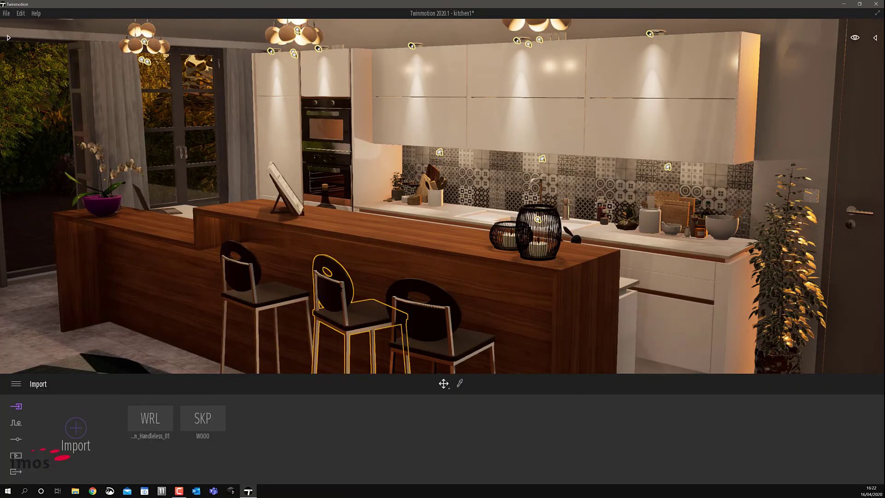
click(279, 294)
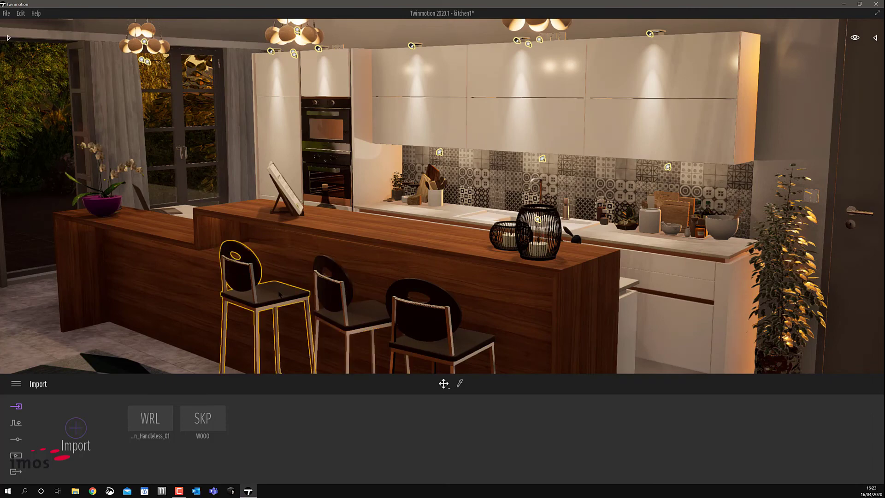
scroll(276, 294, down, 2)
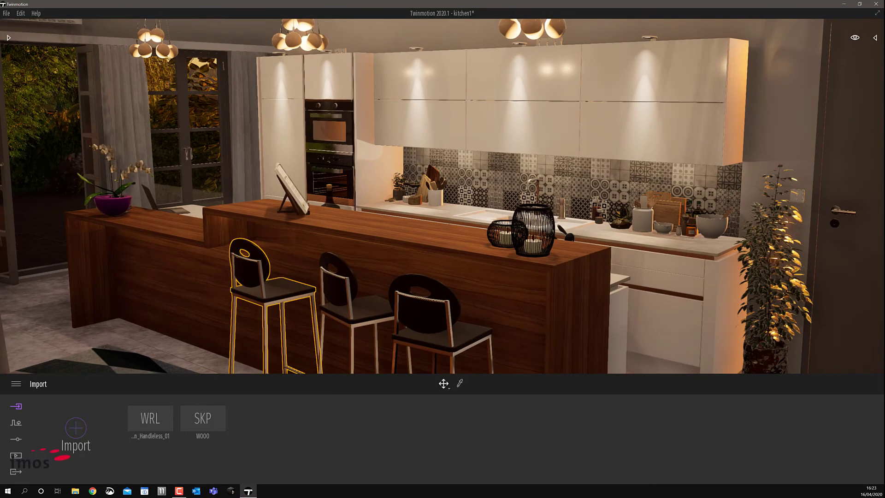
key(f)
scroll(437, 137, down, 3)
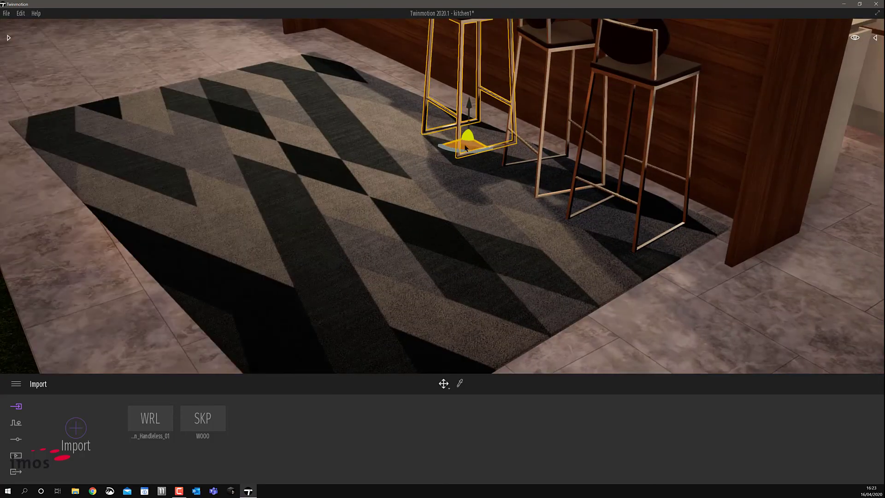
drag(436, 137, 401, 116)
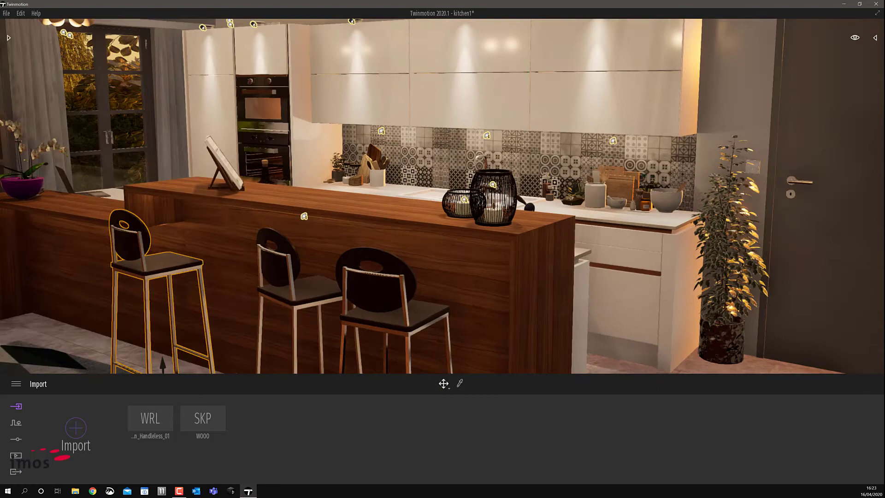
Set the intensity of the IES 21 spotlight above the middle wall units to 1648 lm
right_drag(295, 258, 318, 239)
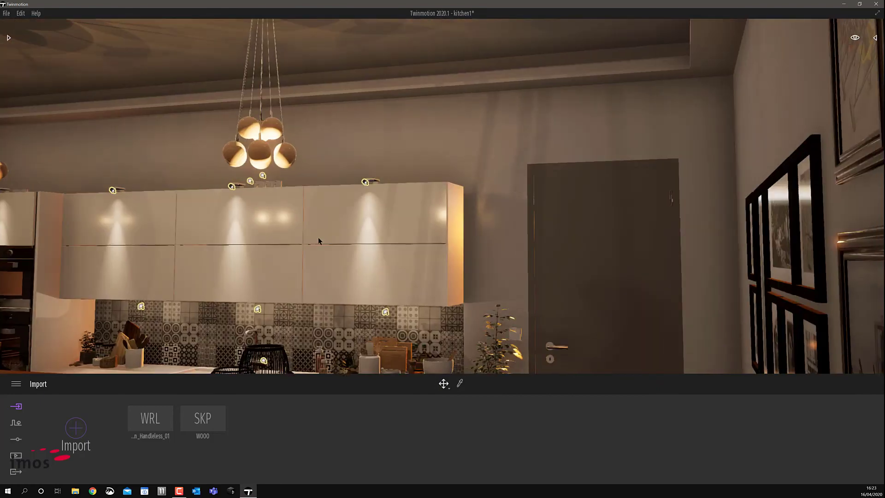
scroll(322, 272, down, 5)
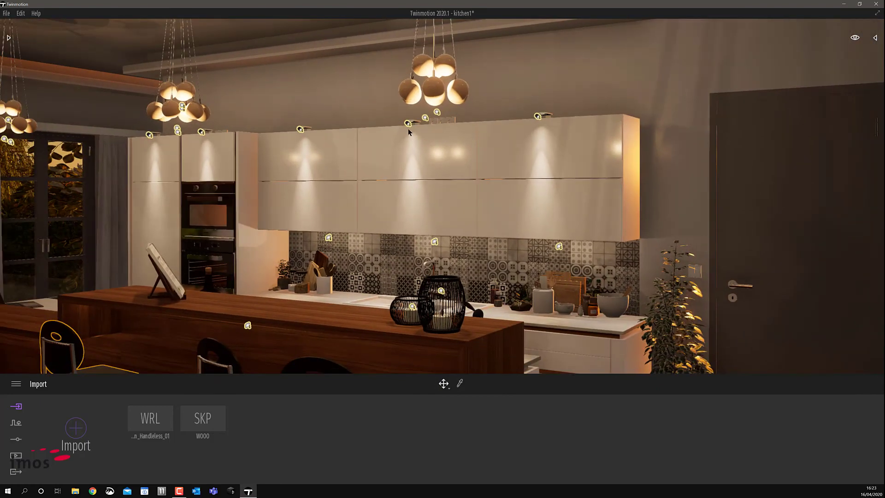
click(408, 124)
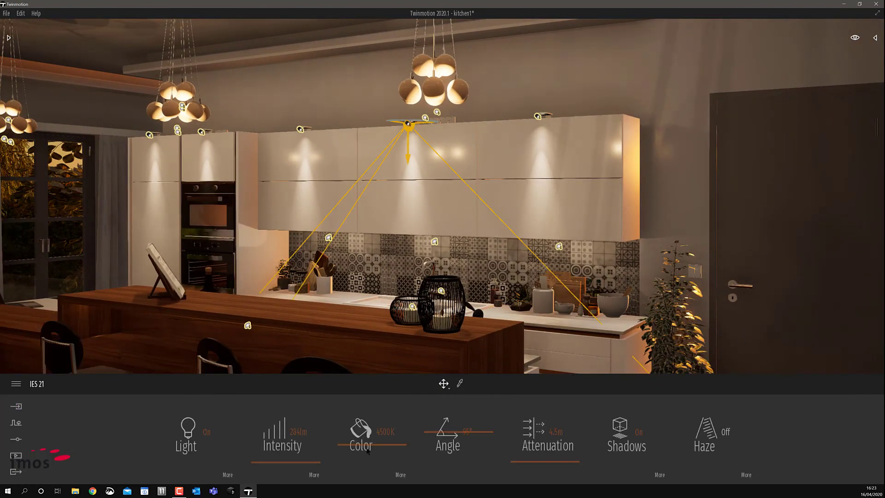
click(270, 460)
scroll(267, 457, up, 3)
scroll(269, 455, up, 3)
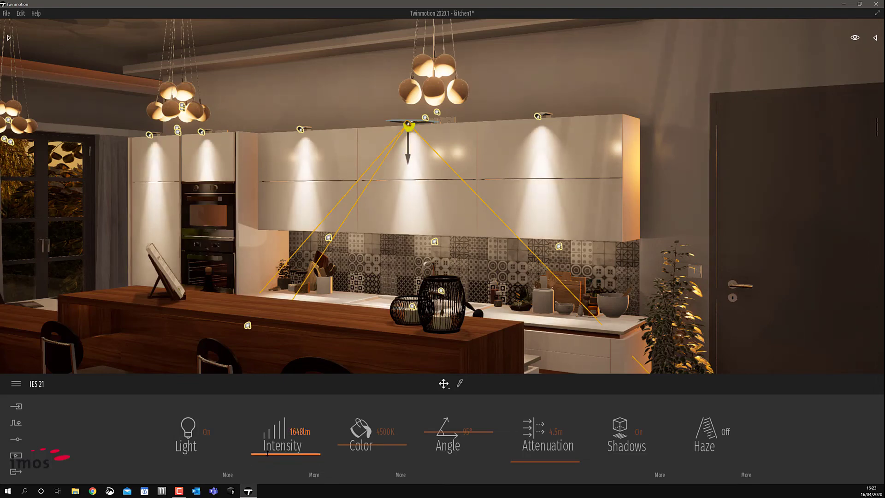
Turn the shadows of the spotlight above the middle wall units off and back on
click(638, 432)
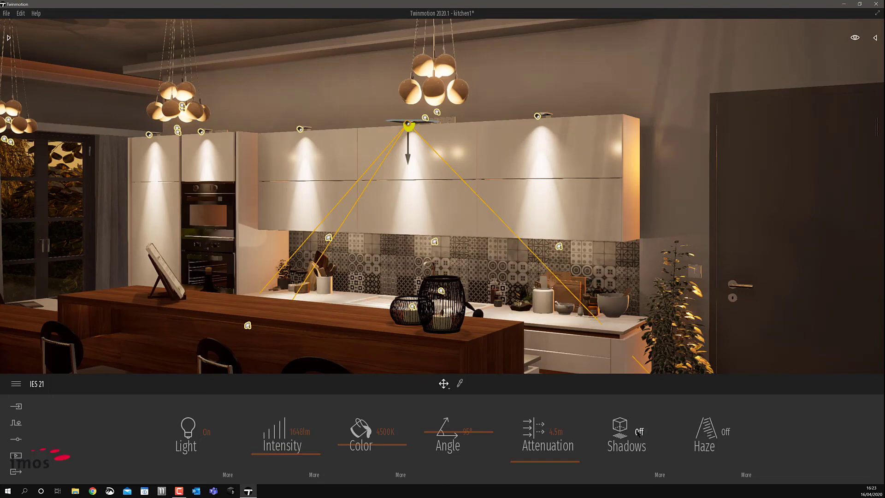
click(639, 433)
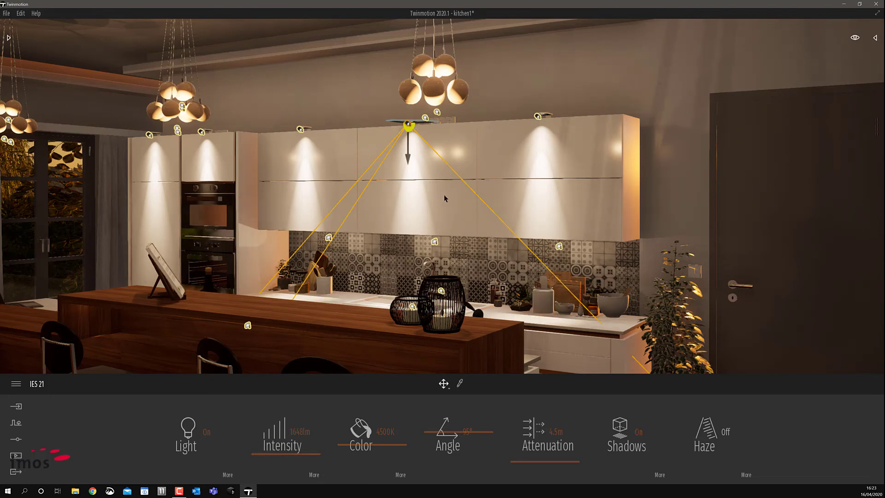
right_drag(461, 184, 295, 264)
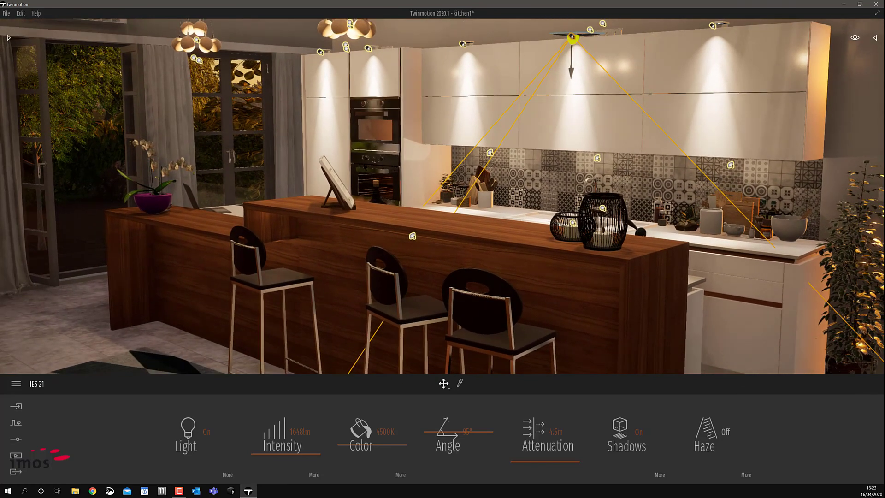